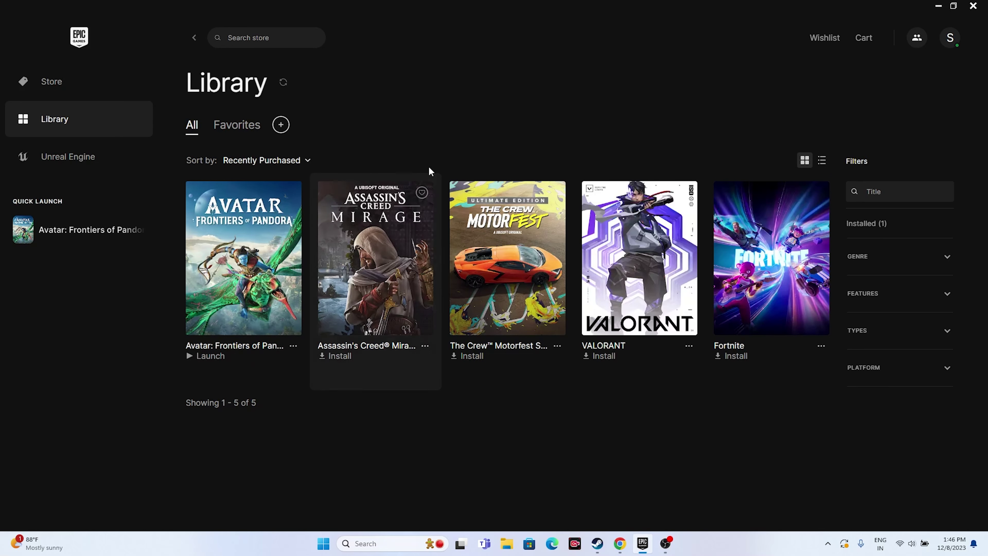
Step: Minimize the open windows and view the computer's power options, then dismiss them
click(939, 6)
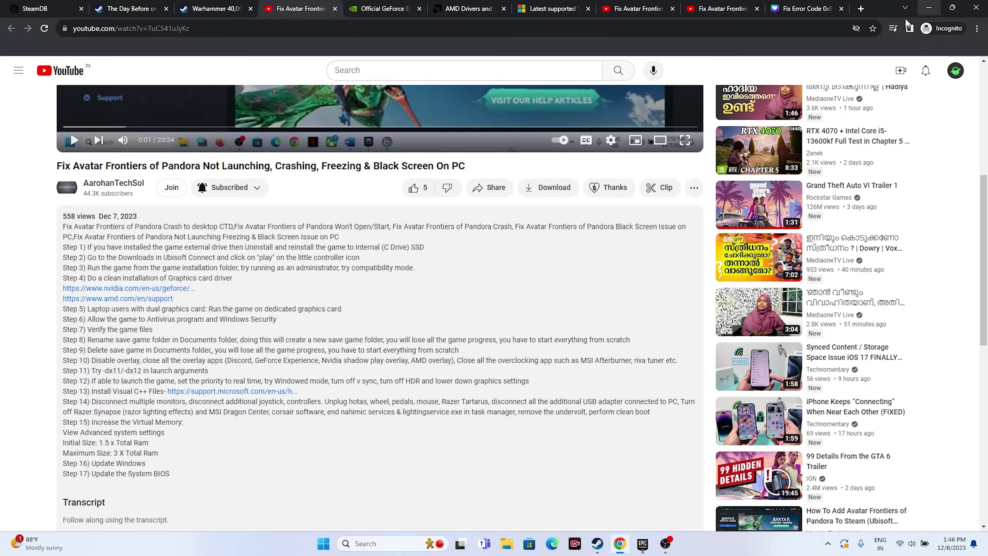
click(933, 5)
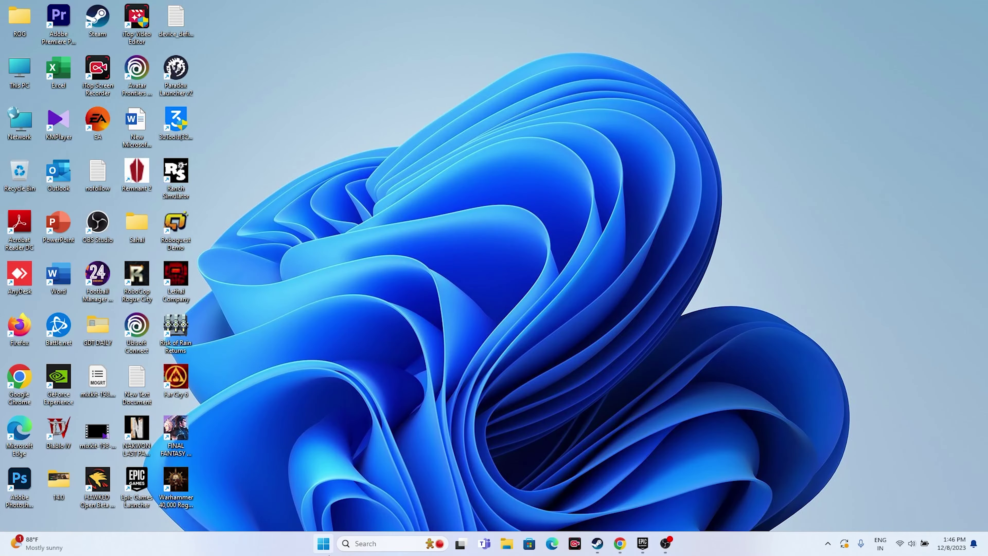
click(323, 543)
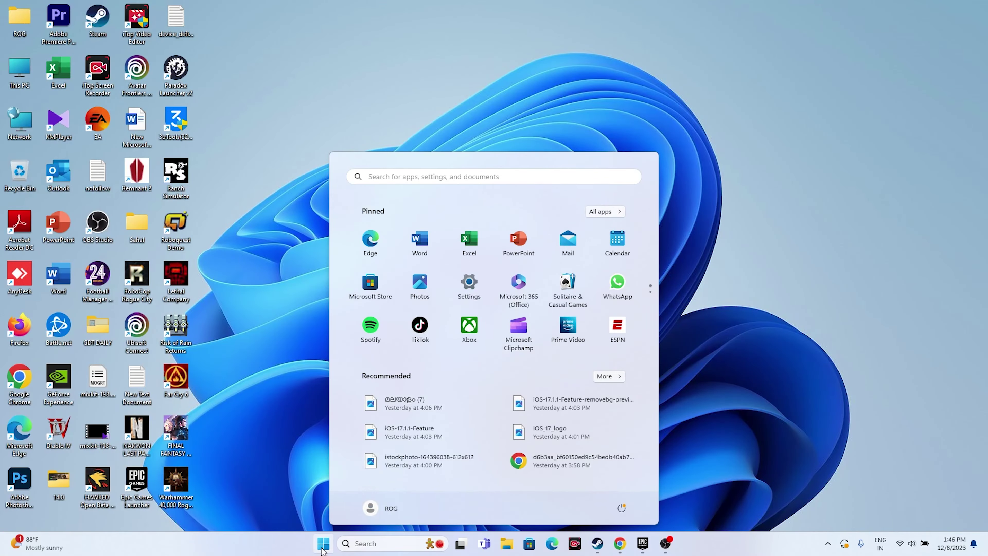
click(622, 508)
click(785, 460)
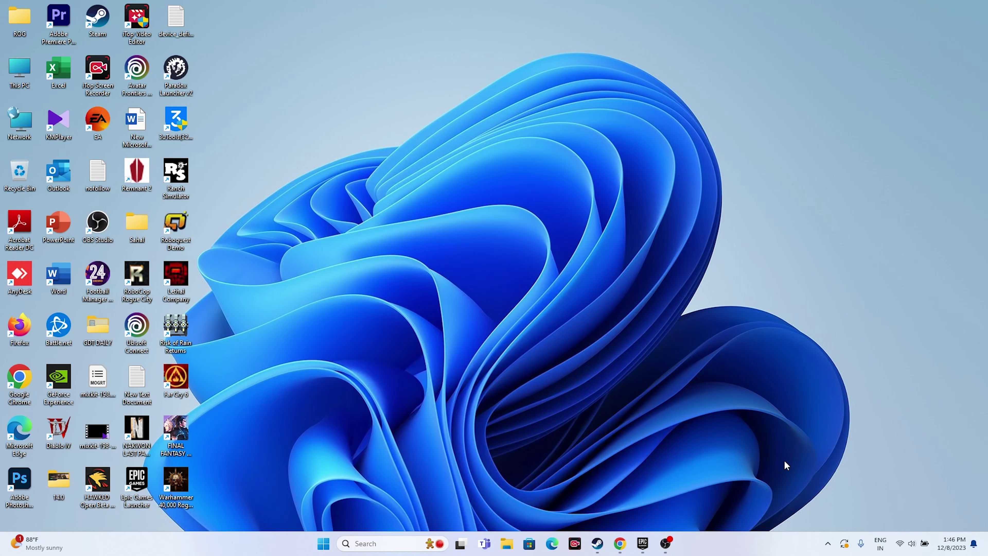
Step: Switch to the Epic Games Launcher and open the installation folder of Avatar: Frontiers of Pandora in a maximized window
click(646, 543)
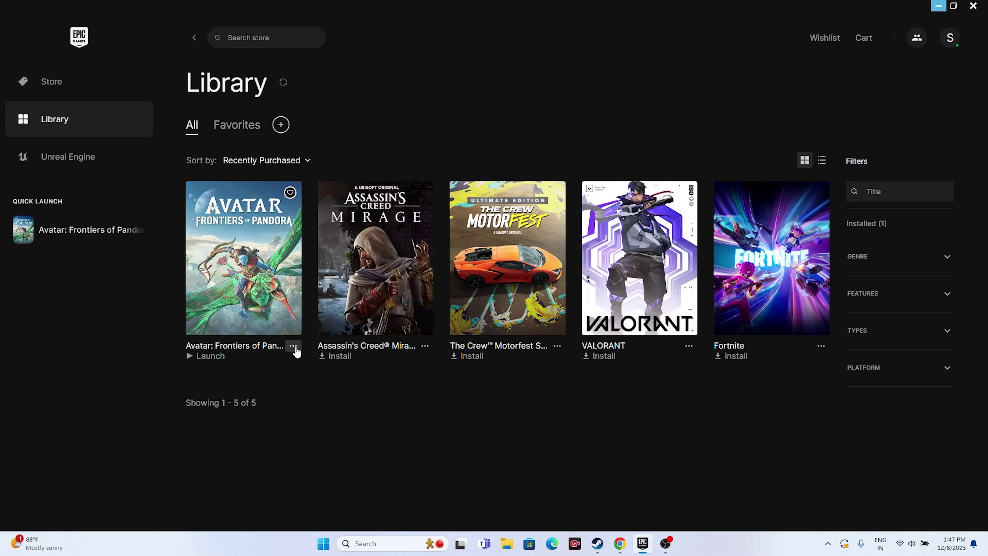
click(294, 346)
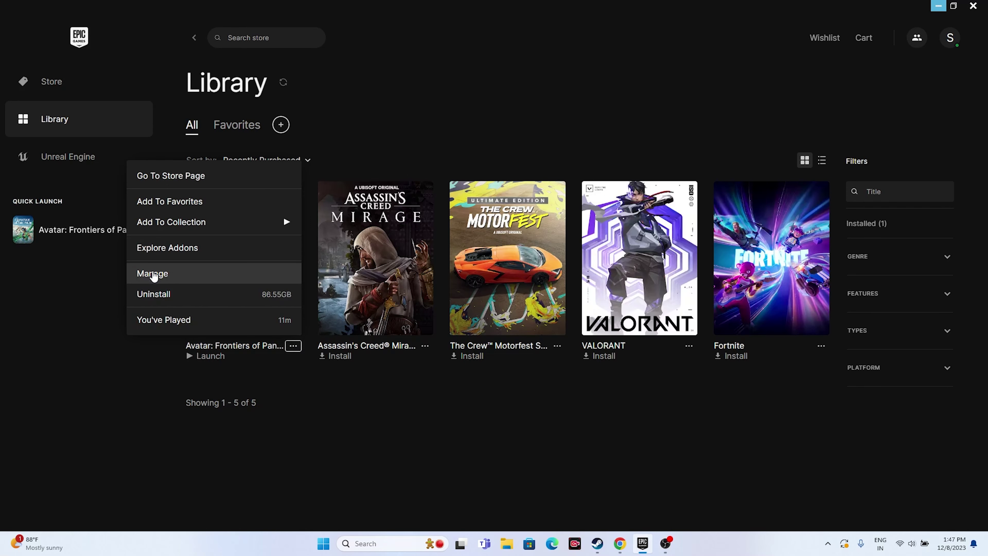
click(158, 275)
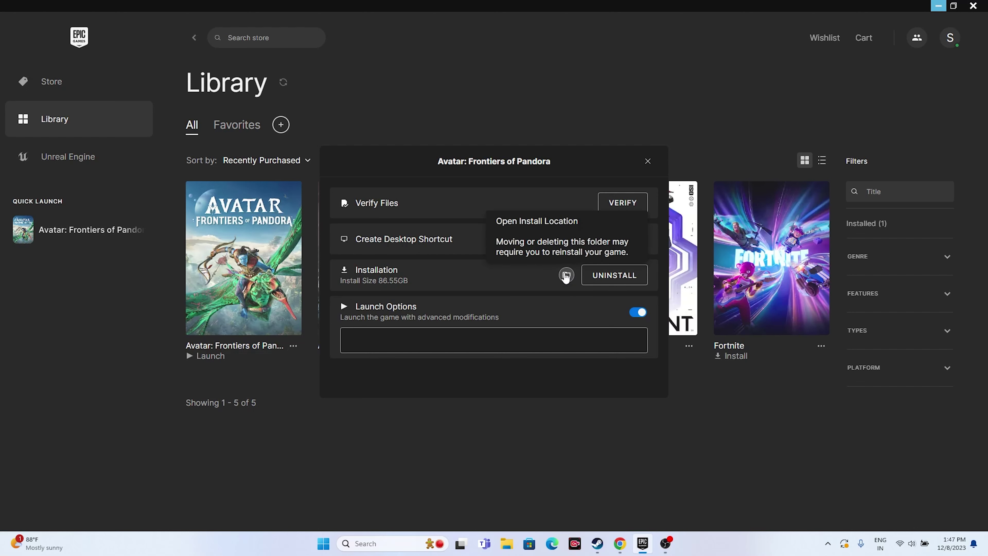
click(567, 276)
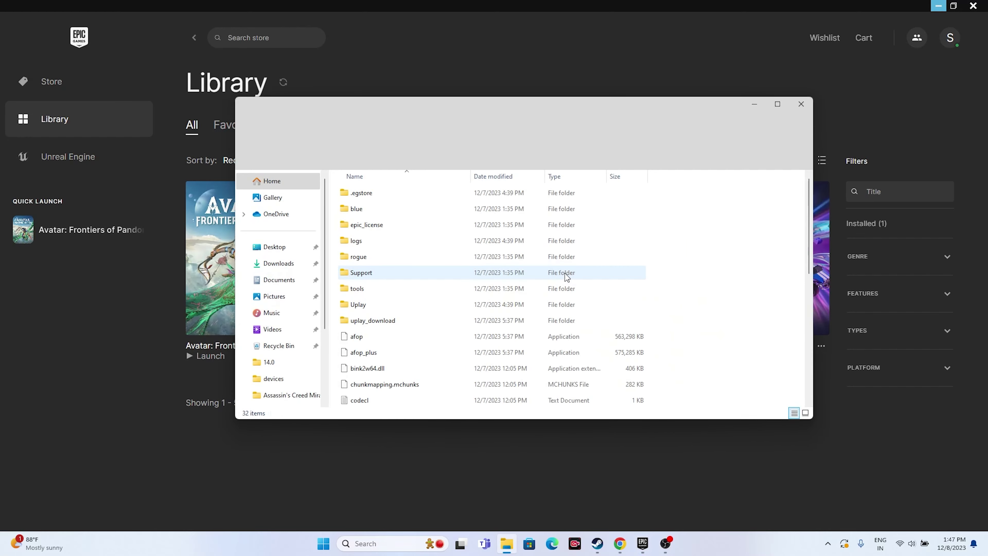
click(778, 104)
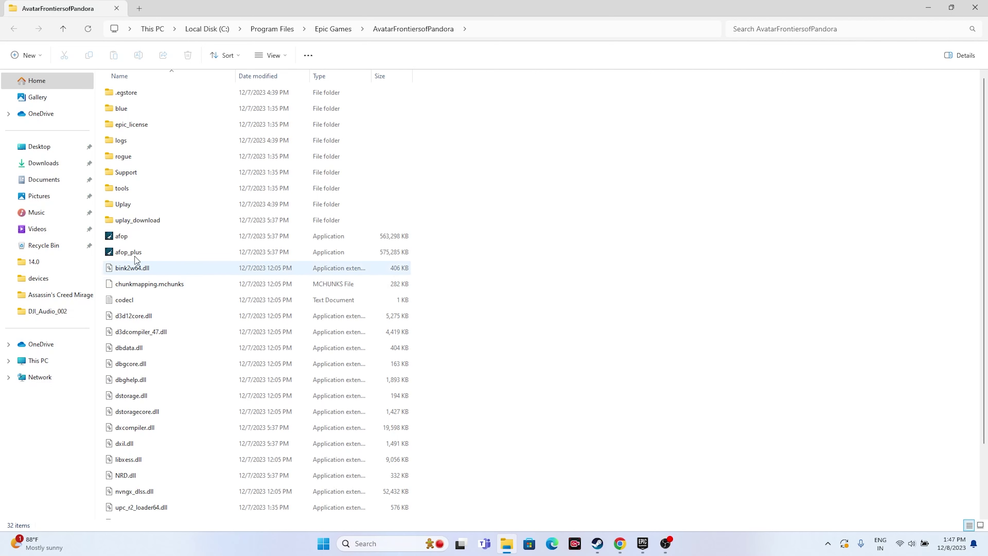
Step: Set the afop application to run as an administrator in its compatibility properties and apply the change
click(327, 238)
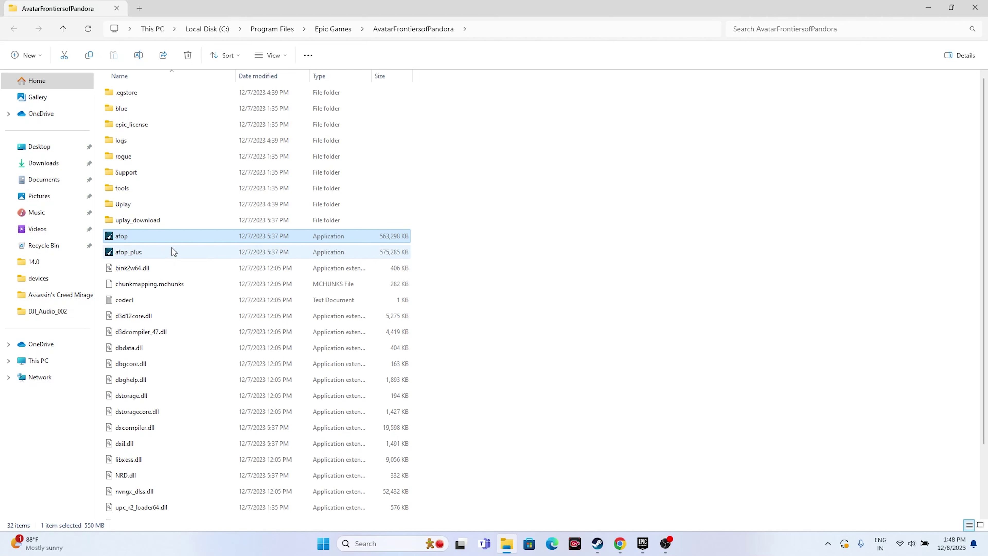
mouse_move(170, 241)
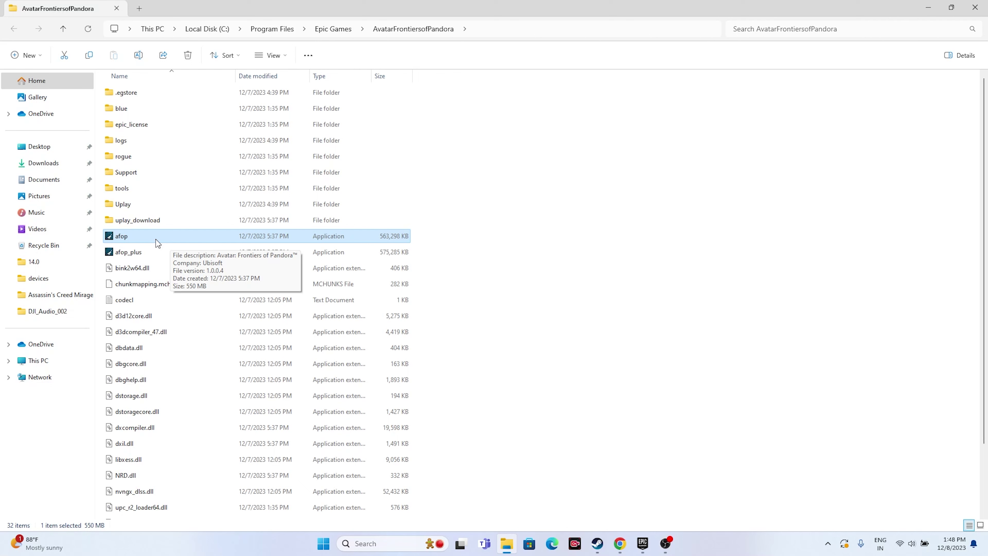
right_click(210, 240)
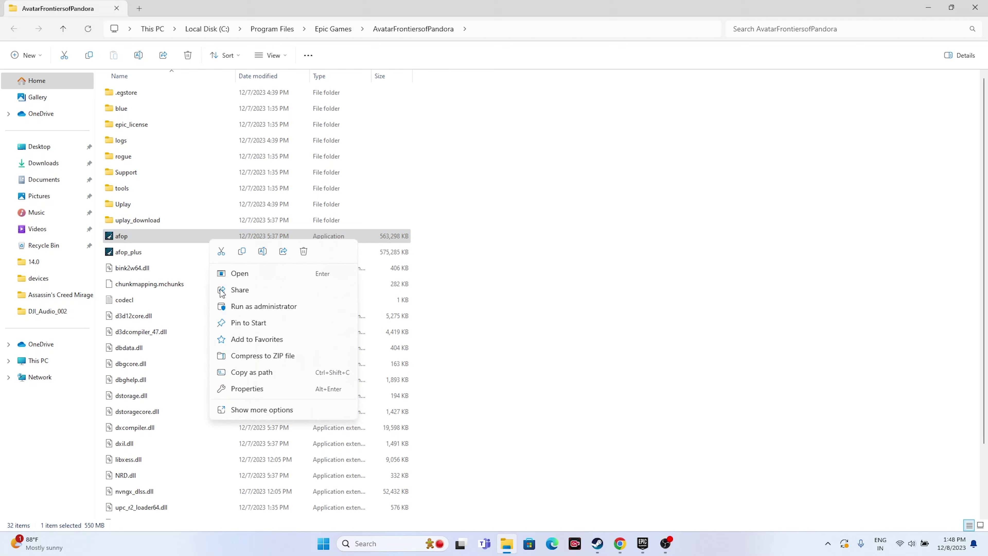
click(241, 411)
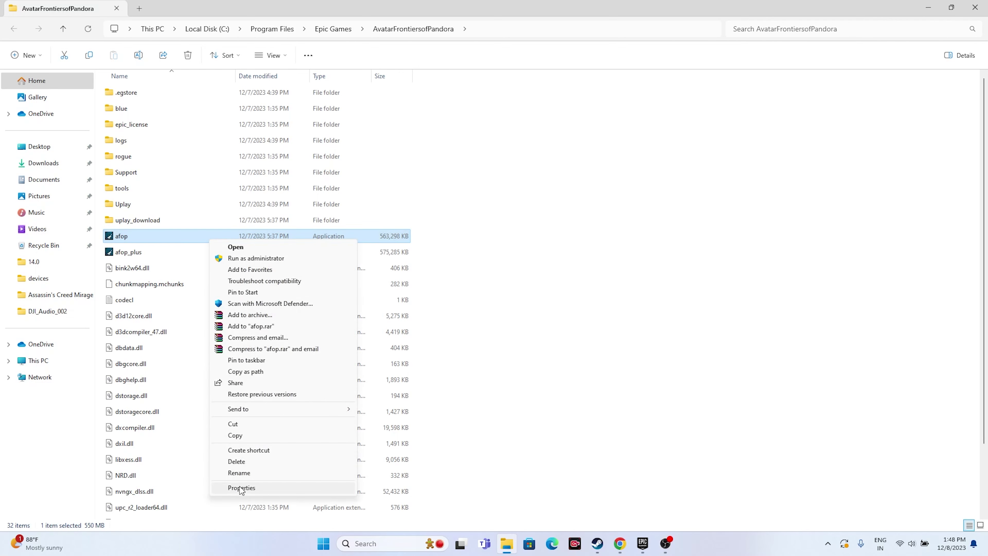
click(240, 488)
click(304, 269)
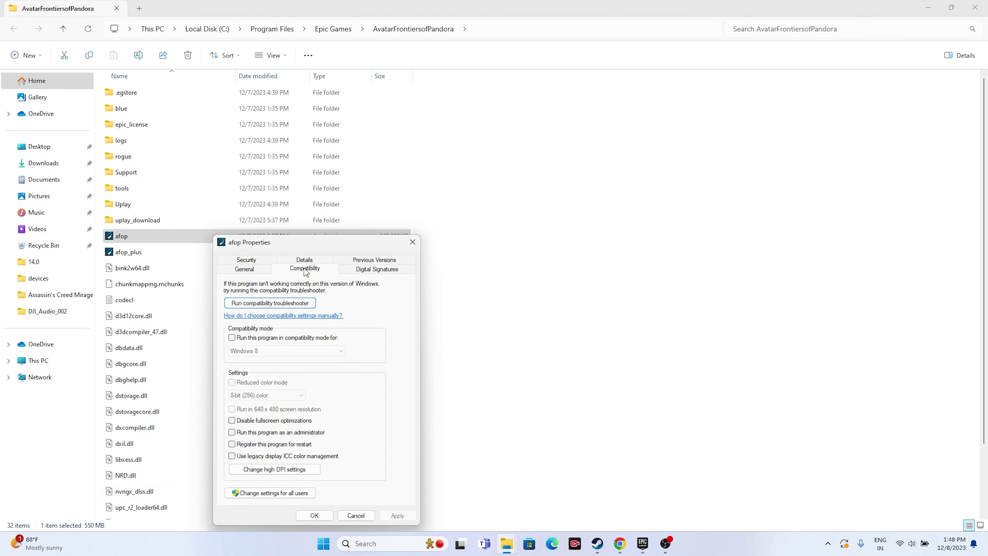
click(232, 432)
click(401, 515)
click(307, 519)
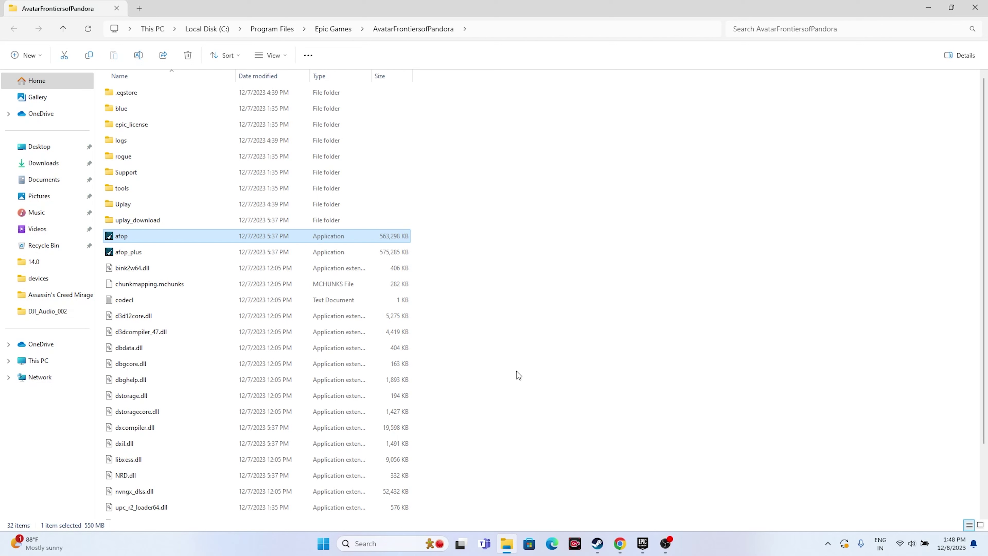
Step: Reopen the afop application's compatibility properties and enable running it in compatibility mode
right_click(162, 239)
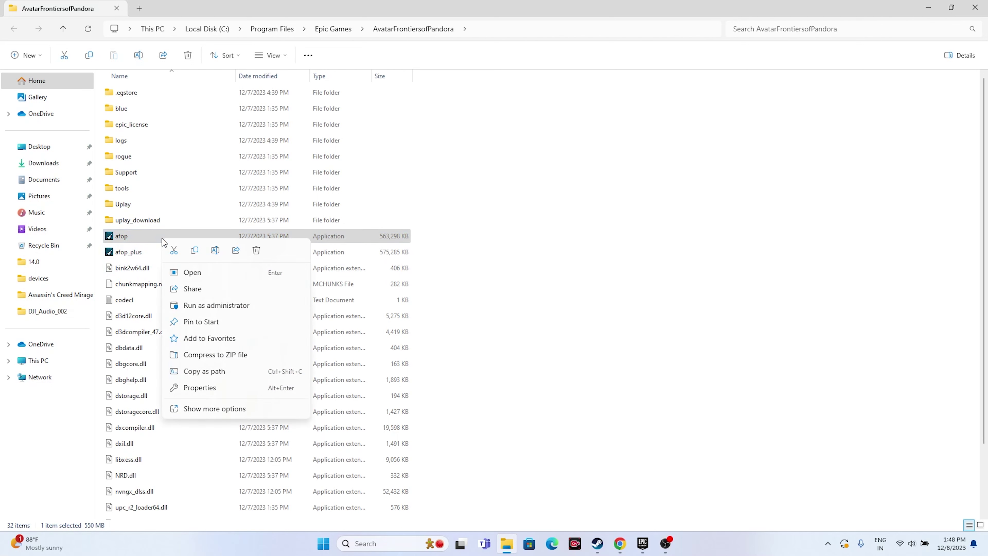
click(212, 409)
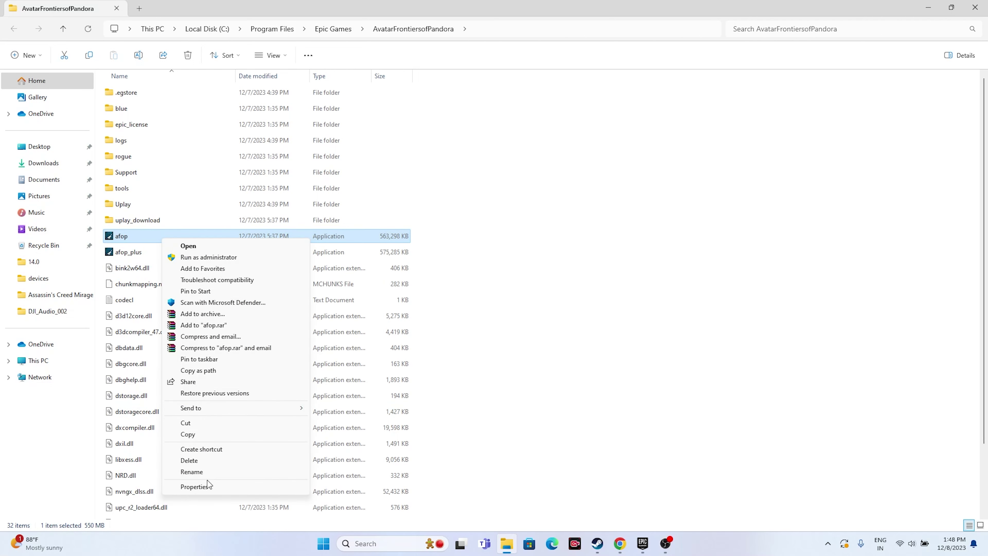
click(209, 484)
click(270, 273)
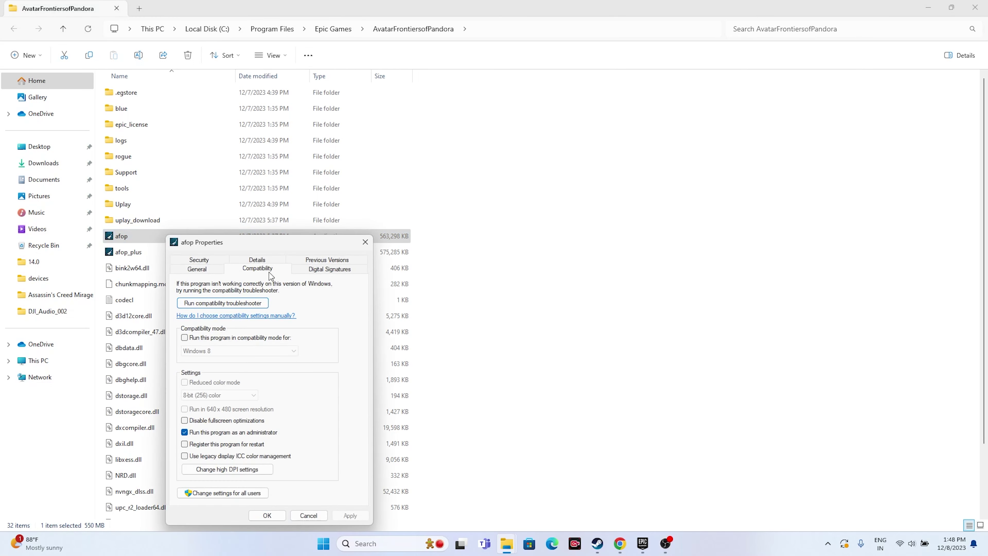
click(185, 338)
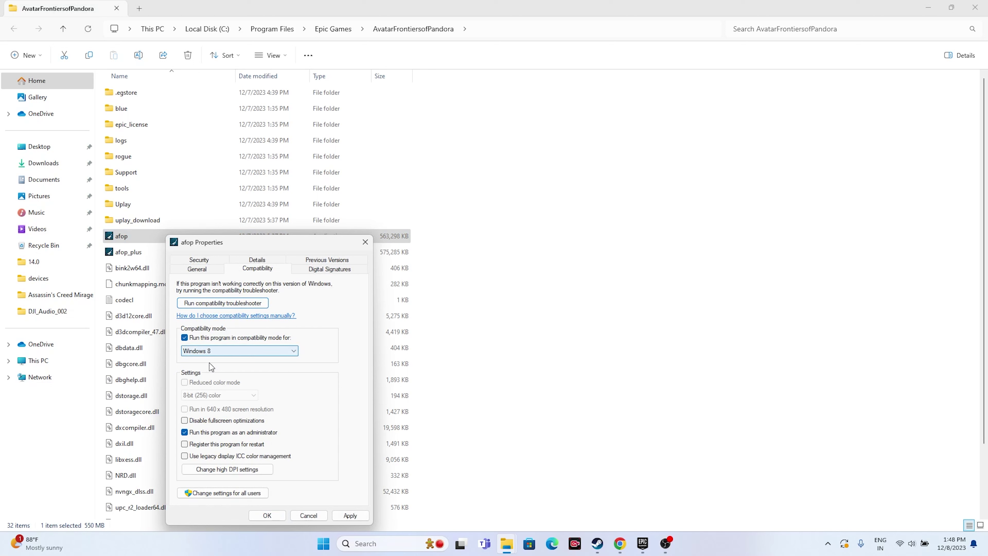
Step: Set the compatibility mode to Windows 7 and apply it
click(207, 352)
click(209, 381)
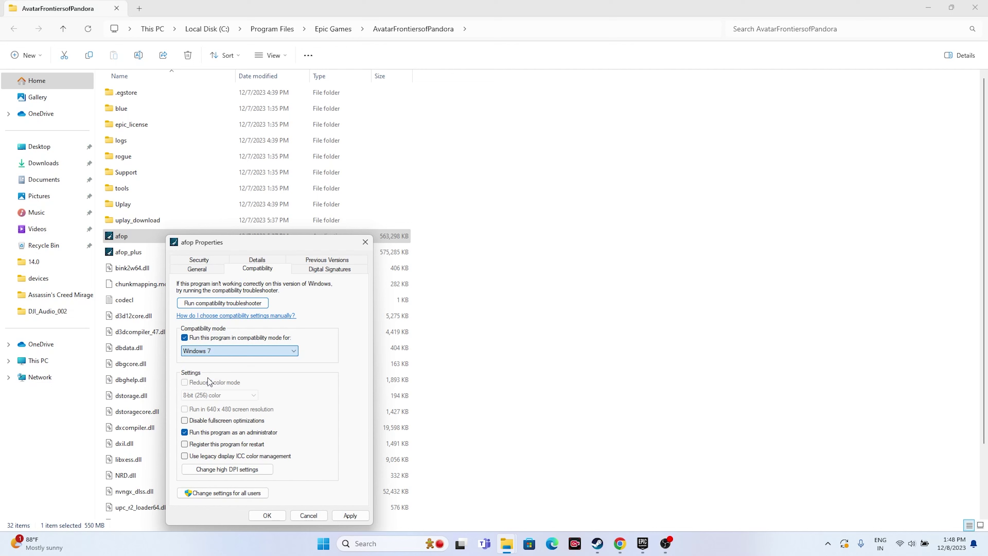
click(350, 516)
Step: Set the afop application's compatibility mode to Windows 8, apply it and close the properties
click(210, 351)
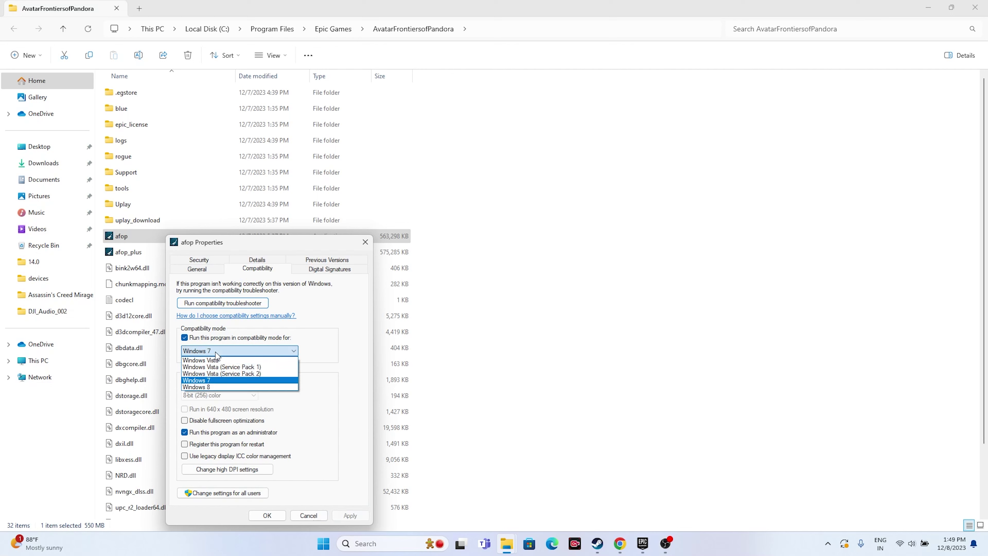
click(219, 388)
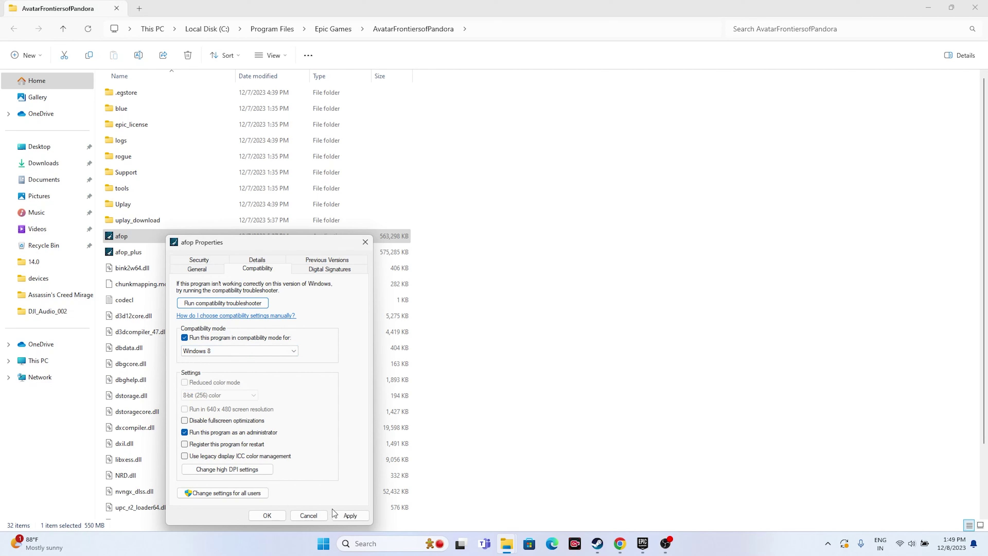
click(349, 516)
click(267, 515)
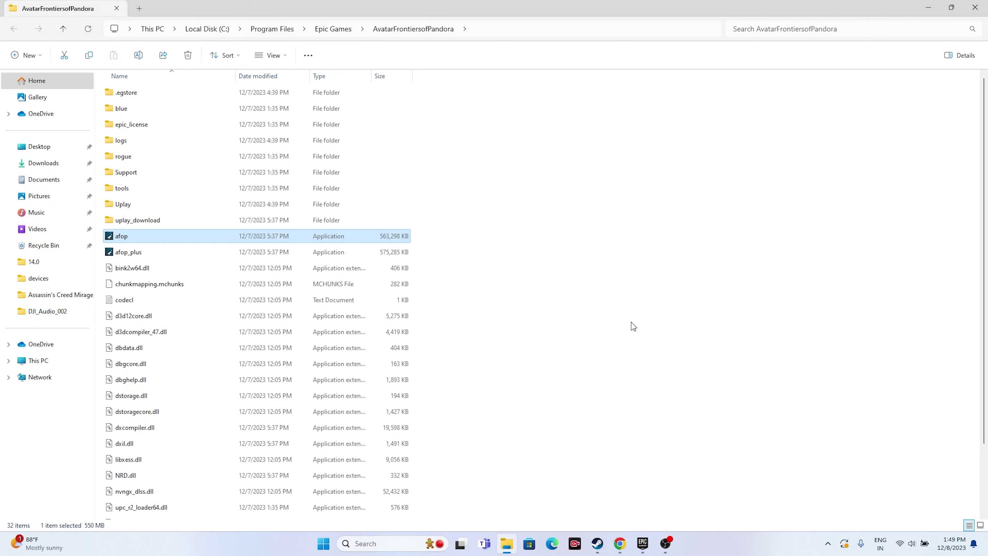
Step: Close the game's installation folder and its management dialog, and minimize the Epic Games Launcher
click(975, 7)
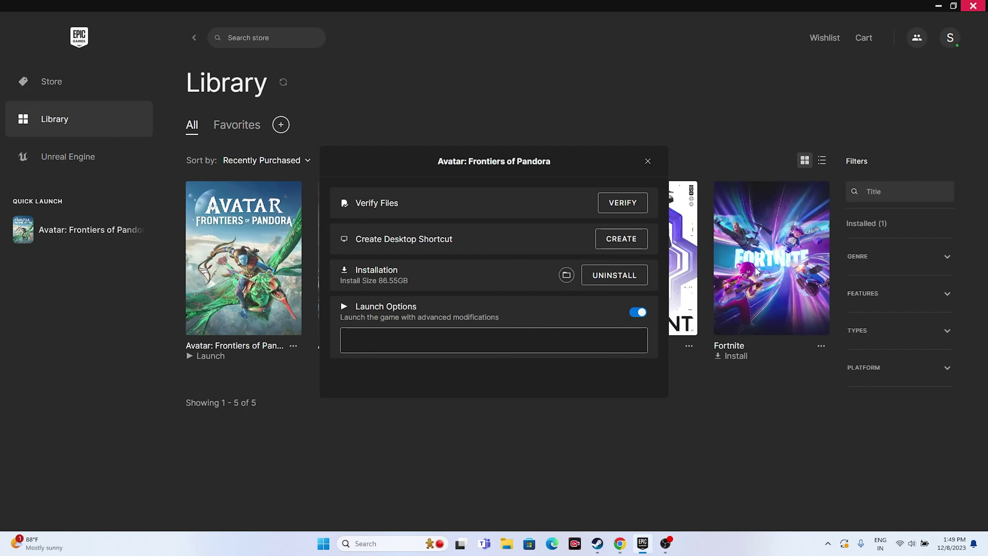
click(647, 161)
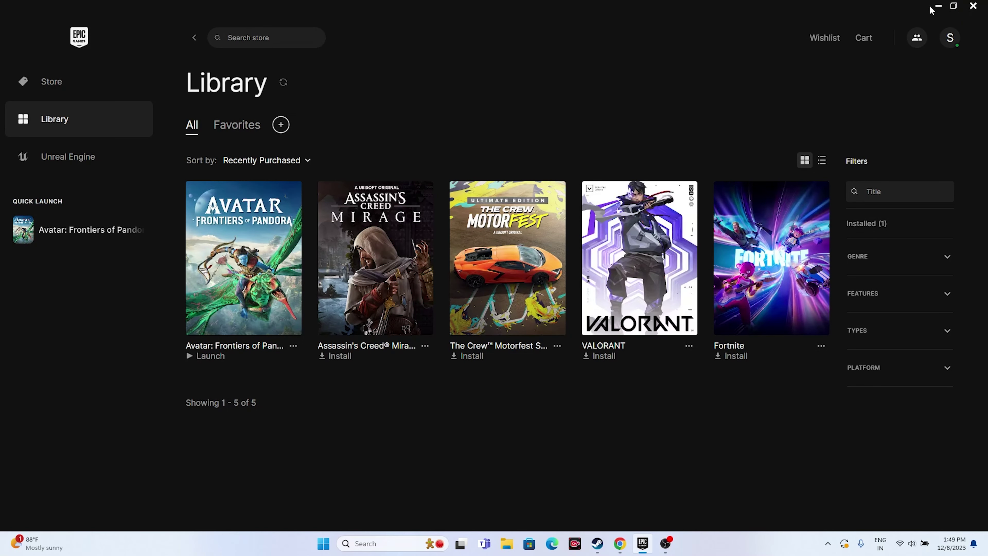
click(953, 6)
click(819, 196)
Step: Open the Windows Settings page for date and time to check the automatic time options and clock synchronization
click(374, 543)
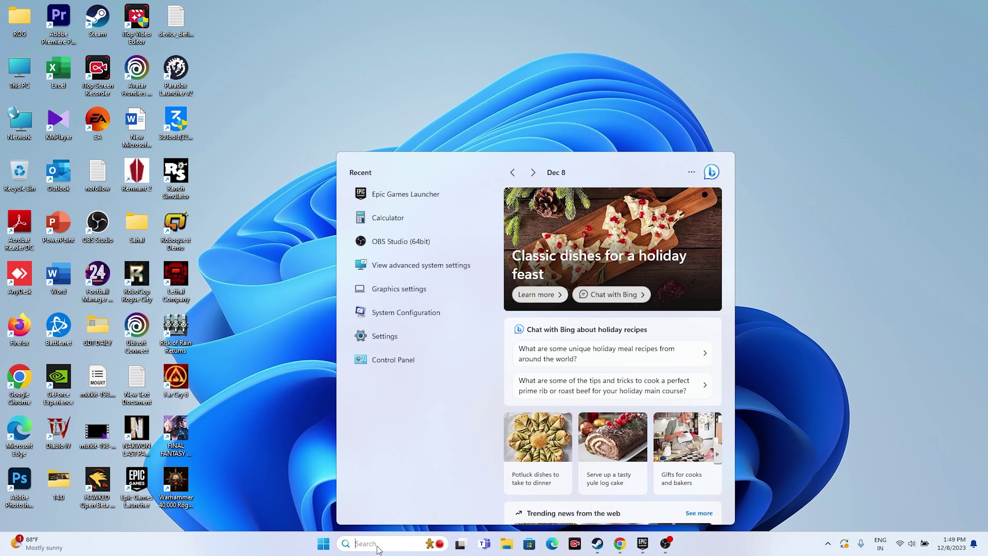
click(381, 336)
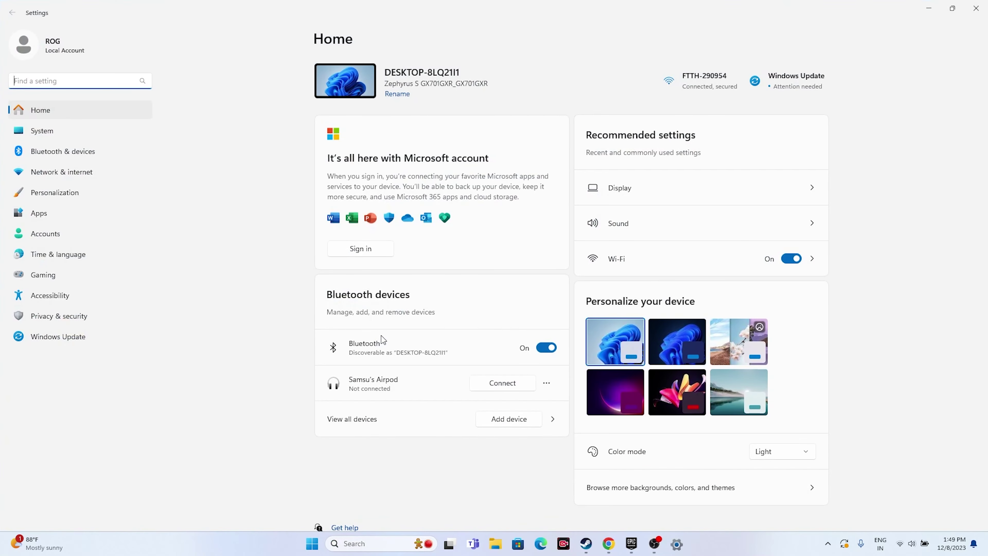
click(79, 259)
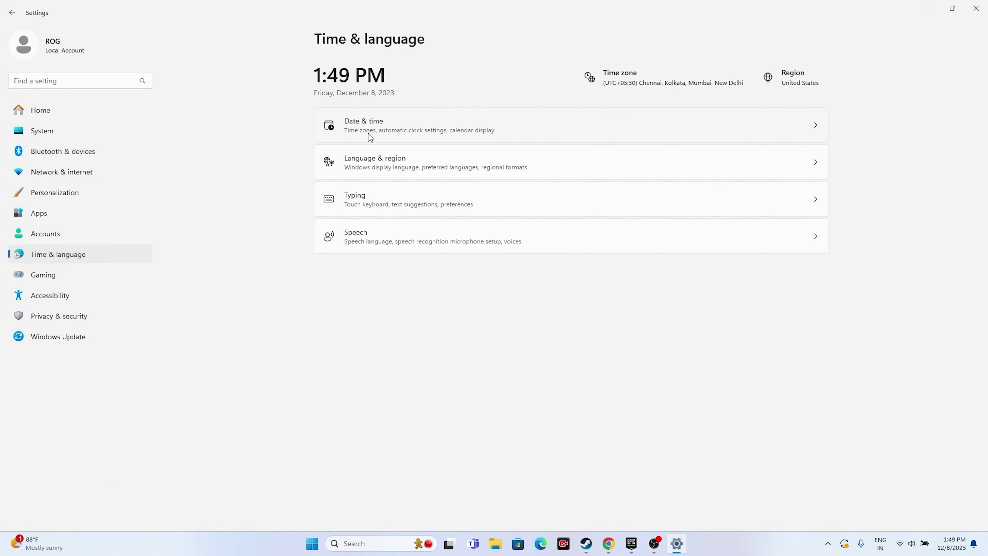
click(367, 126)
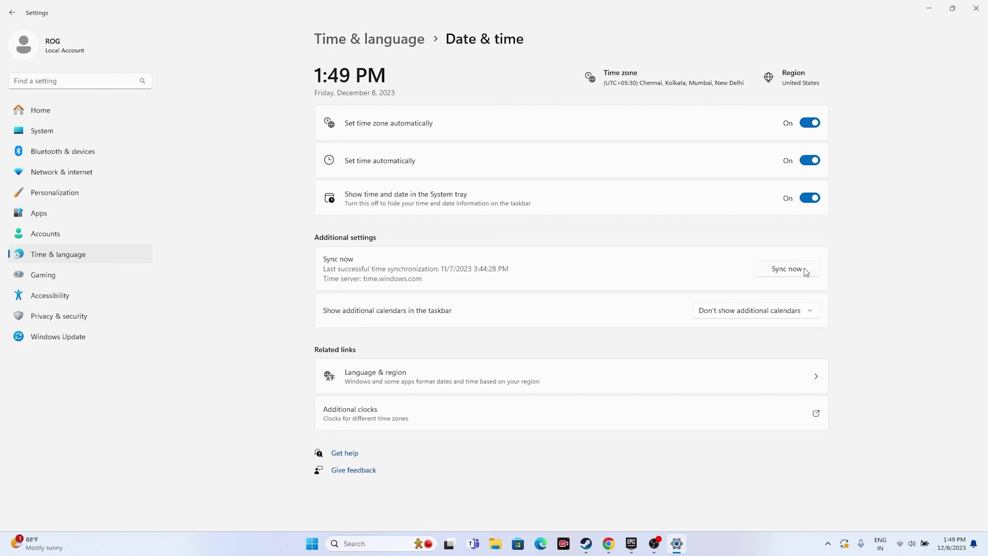
Step: Check the country or region choice in the Language & region settings, keep United States, and close Settings
click(12, 12)
click(456, 157)
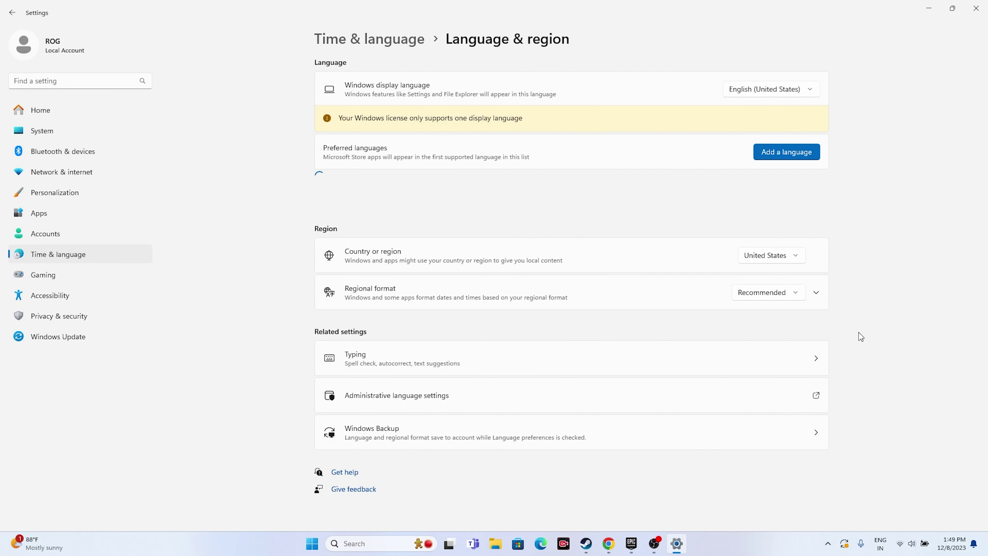
click(800, 260)
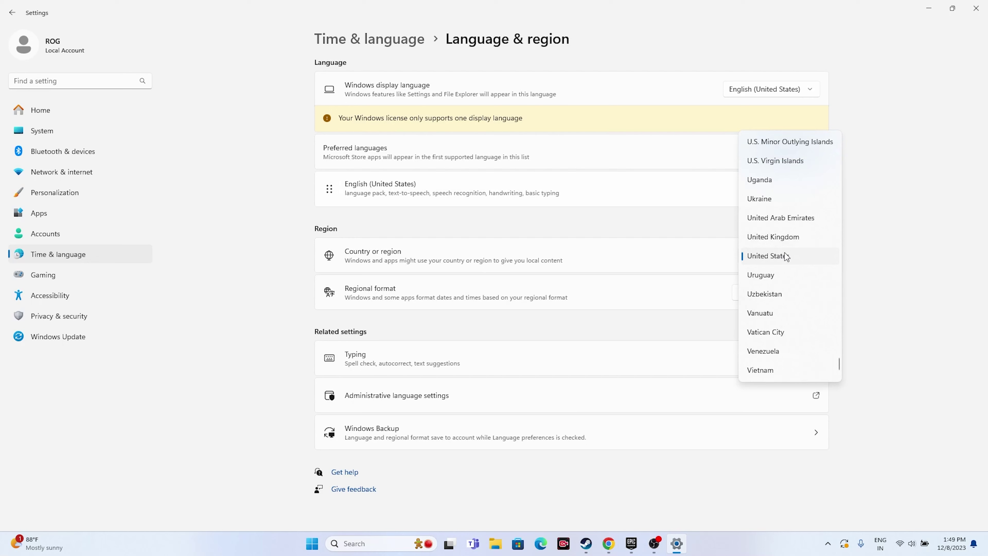
click(834, 255)
click(974, 8)
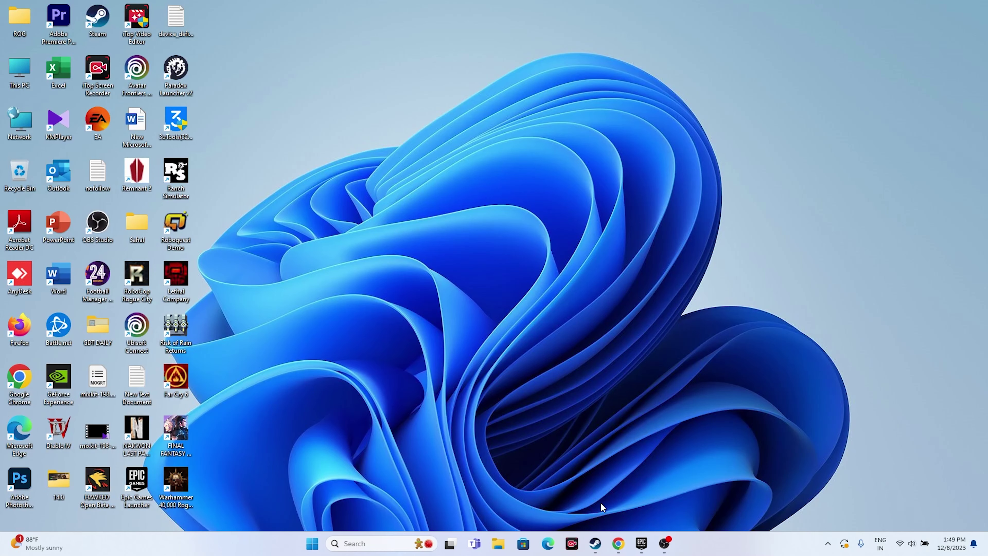
Step: Minimize the Epic Games Launcher, check the My Games folder in Documents for the game's folder, and close File Explorer
click(643, 543)
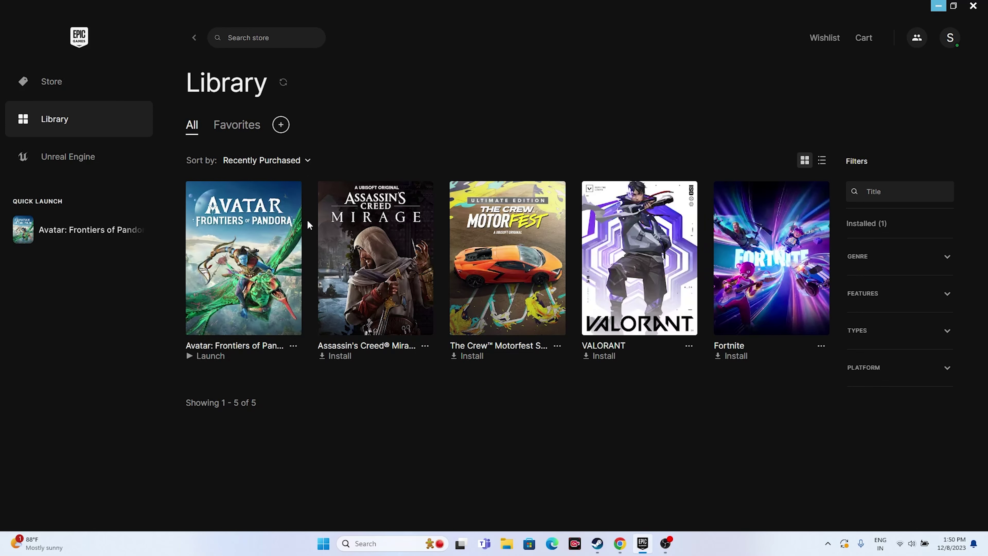
click(937, 6)
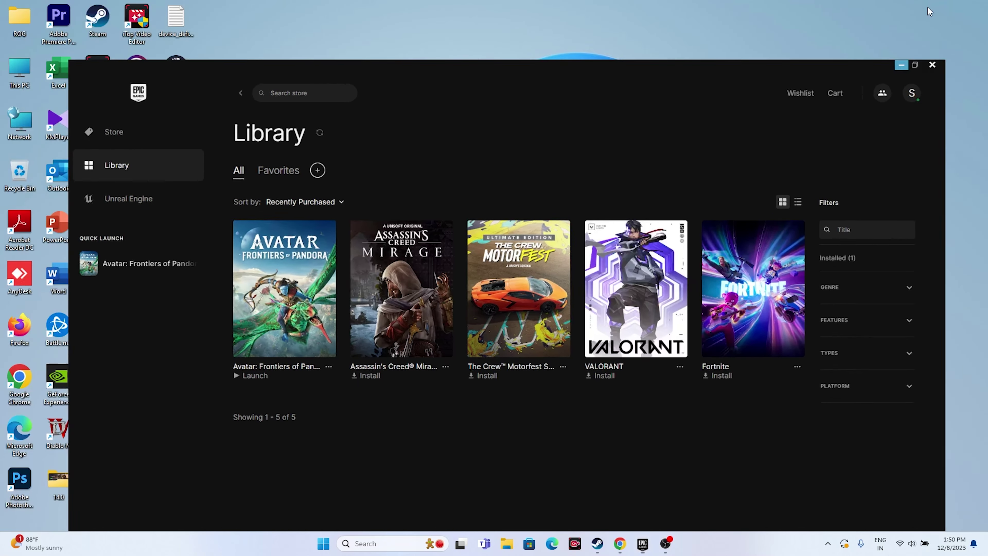
click(506, 547)
click(35, 364)
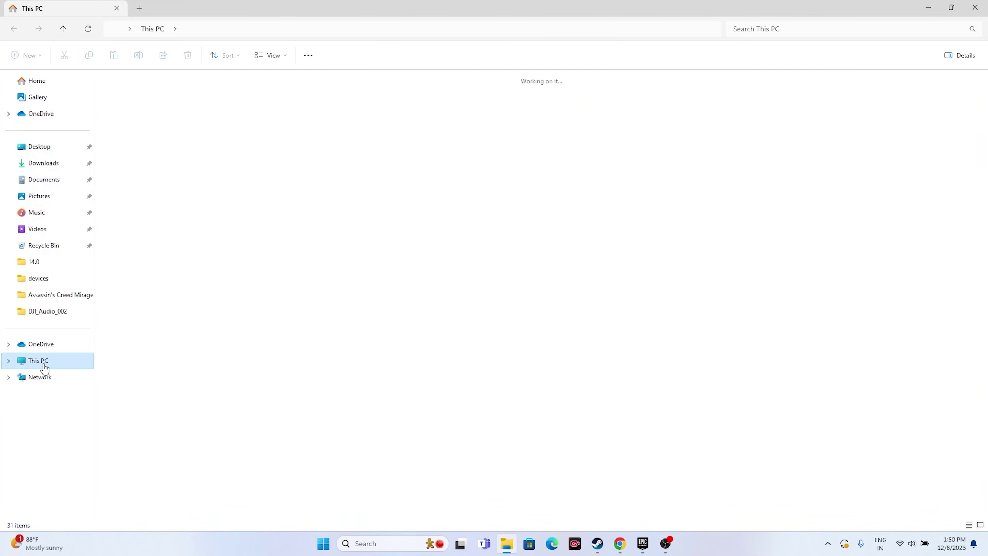
click(43, 180)
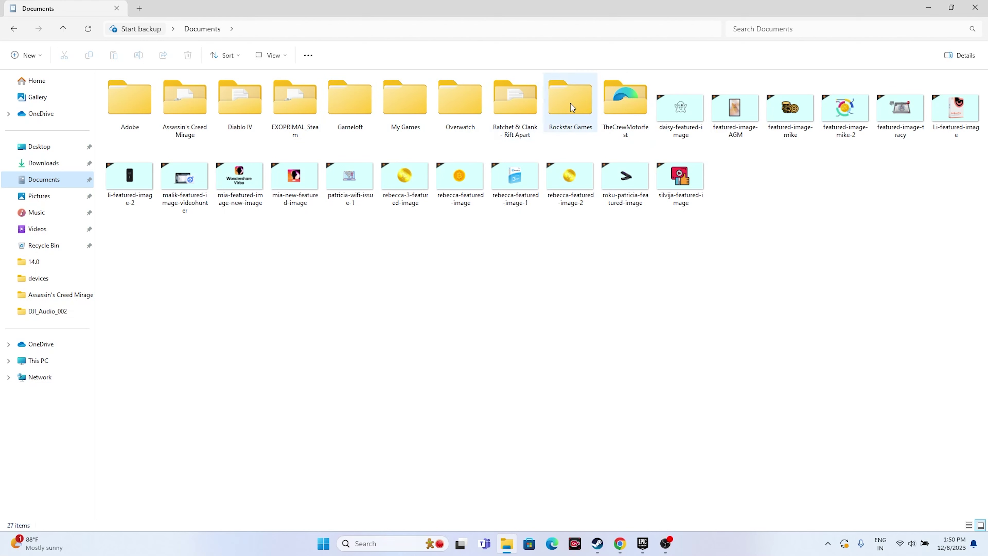
double_click(419, 110)
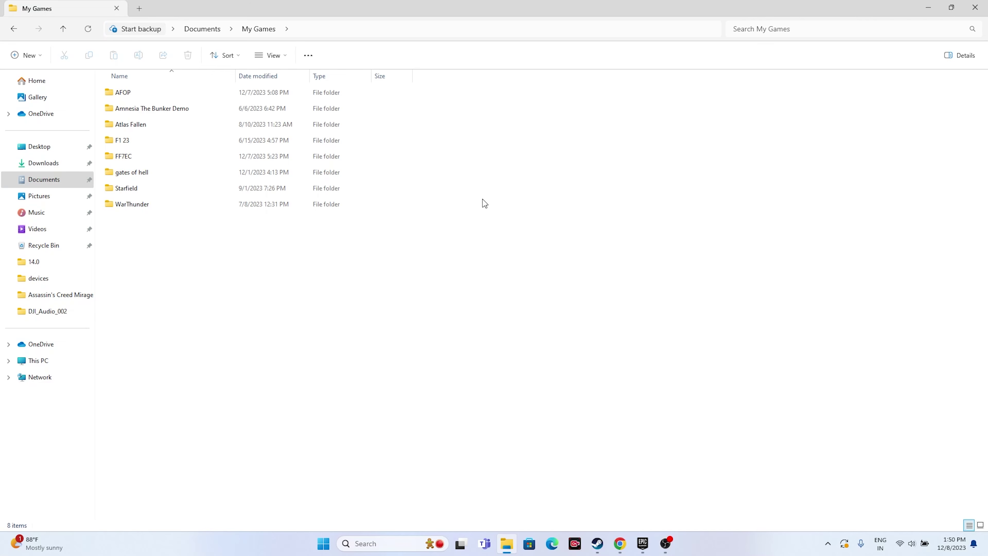
click(976, 7)
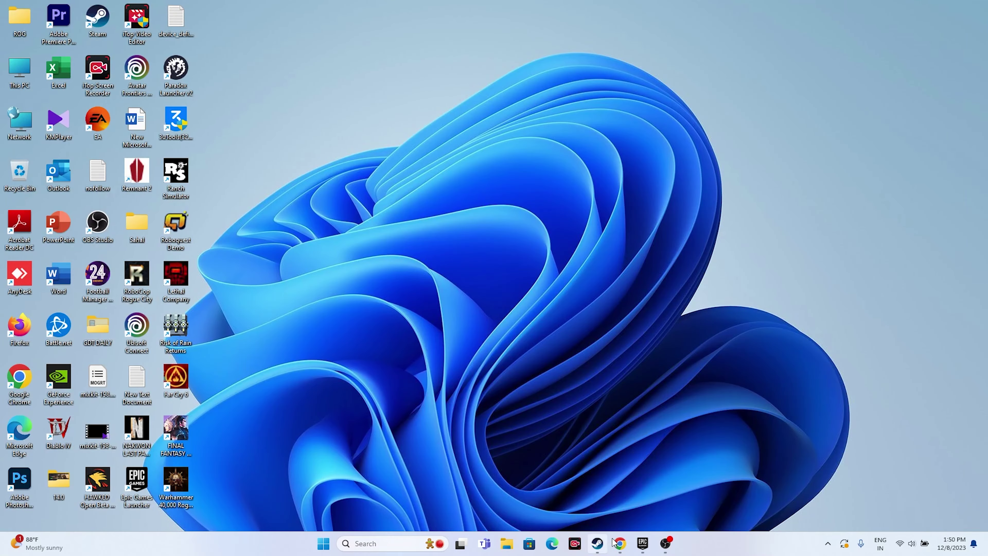
Step: Open the list of apps allowed through Windows Defender Firewall under System and Security in Control Panel
click(642, 544)
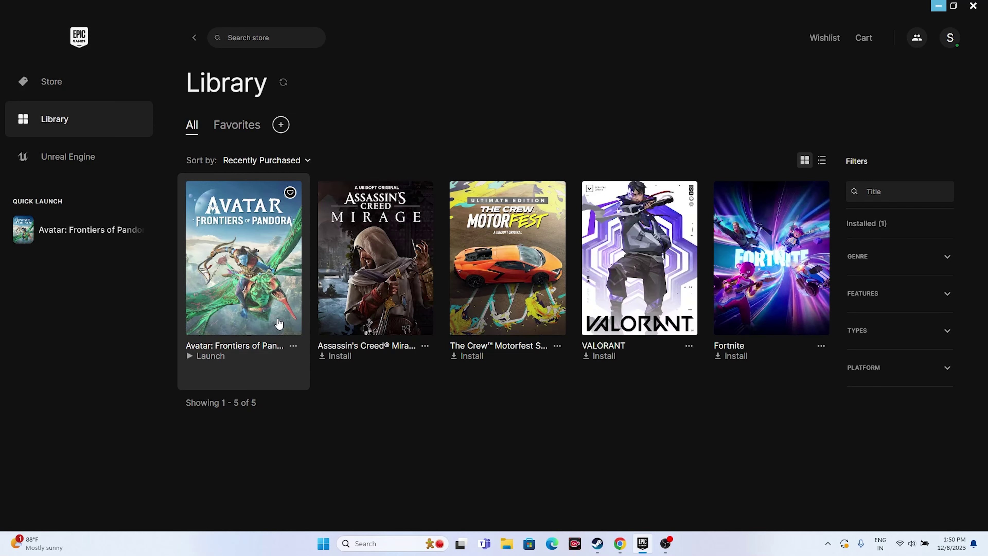
click(939, 6)
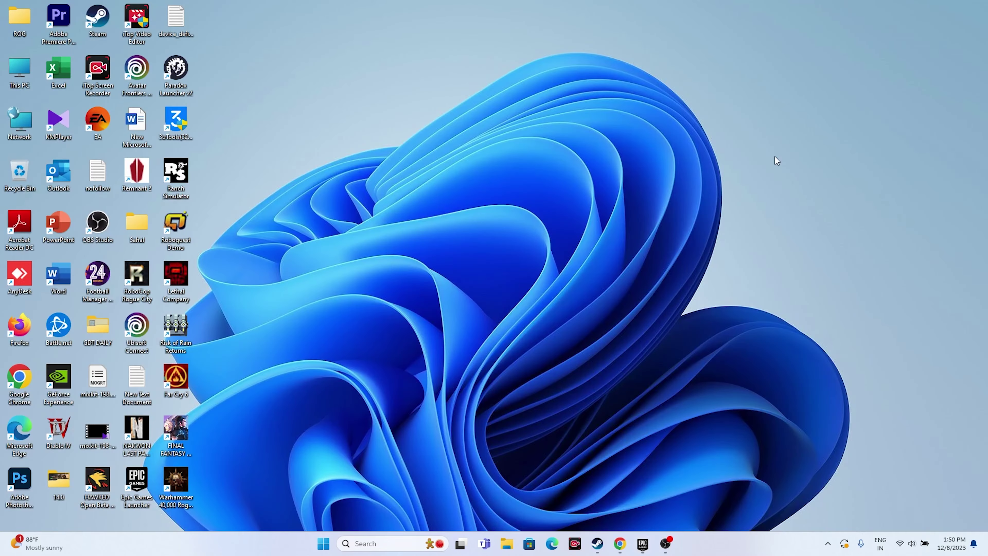
click(374, 542)
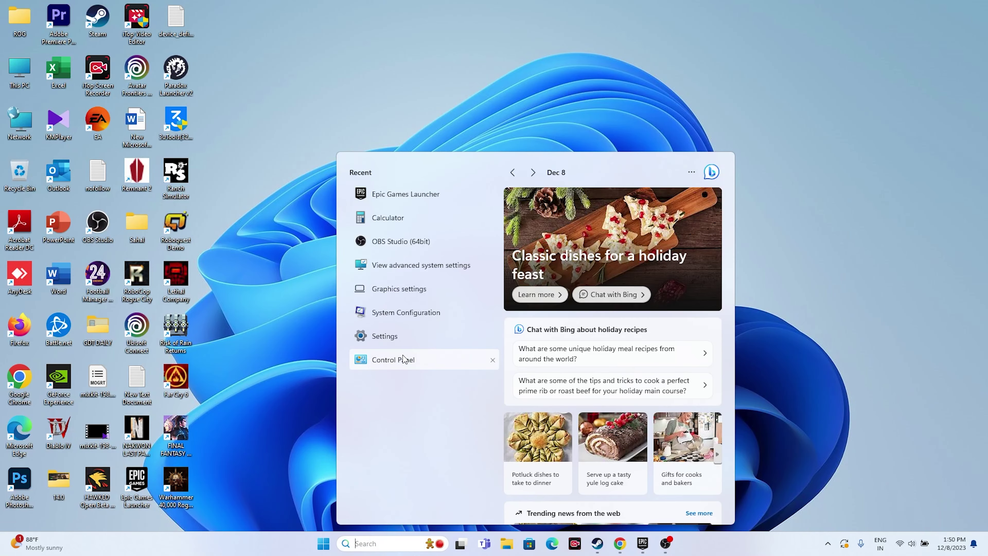
click(404, 359)
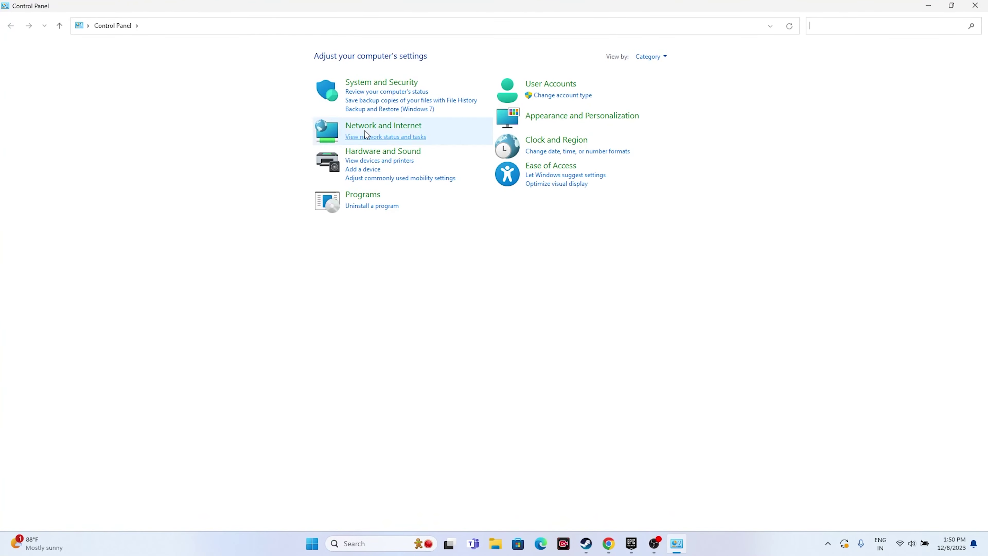
click(372, 82)
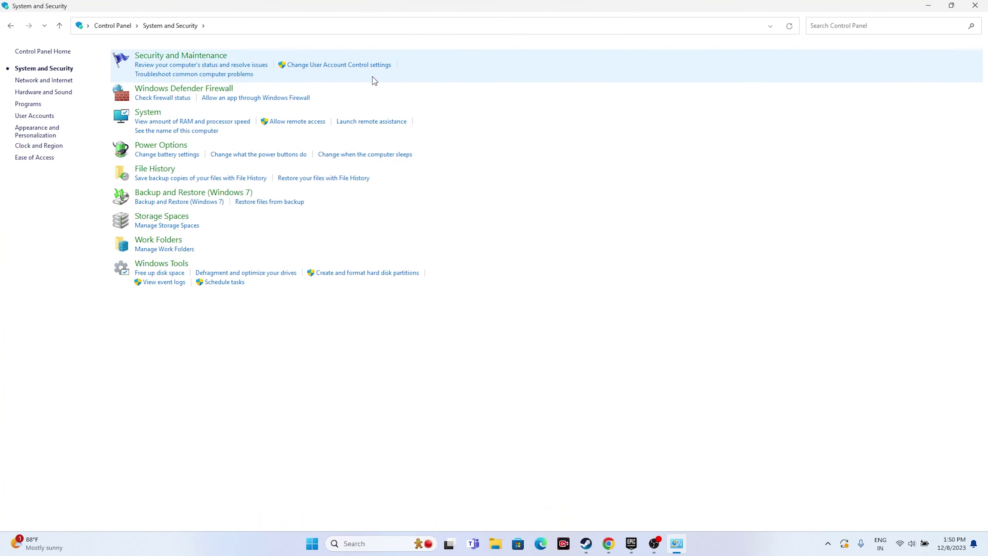
click(217, 90)
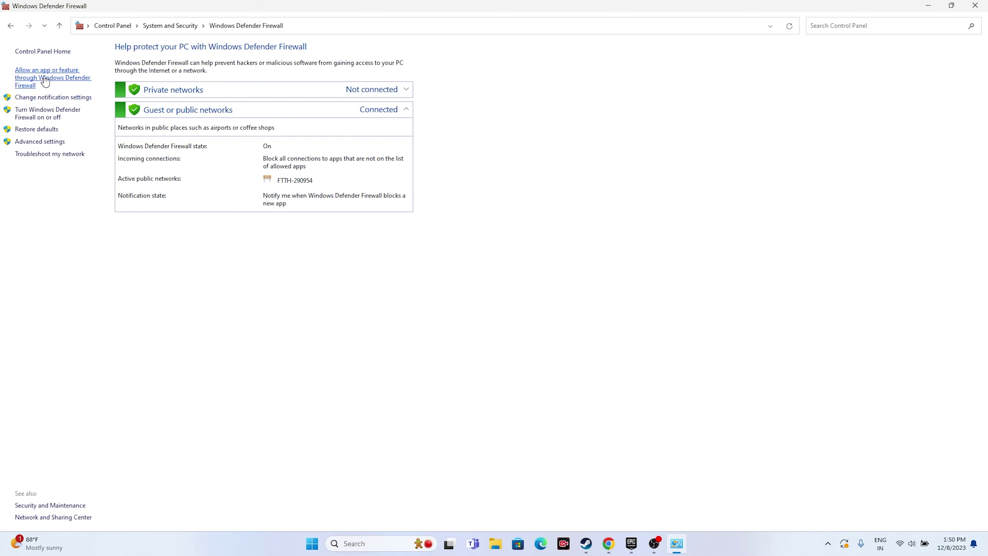
click(45, 78)
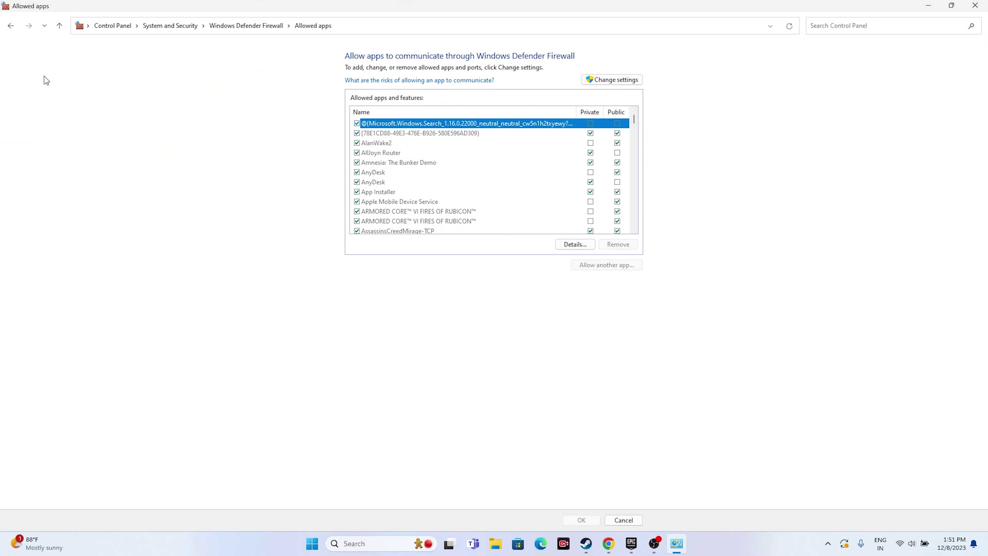
Step: Look through the allowed apps and features for an Avatar: Frontiers of Pandora entry and its private and public network permissions
scroll(401, 162, down, 3)
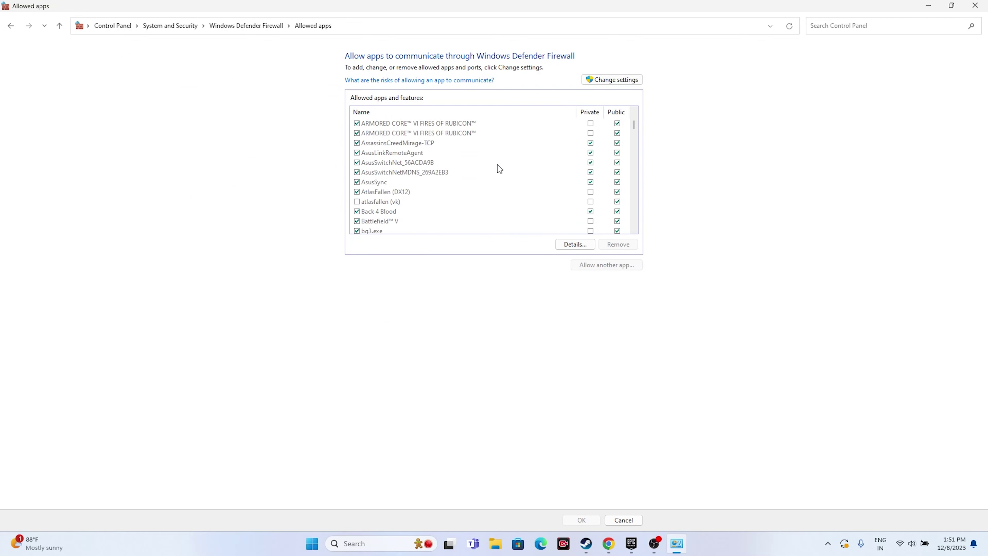
scroll(497, 165, up, 1)
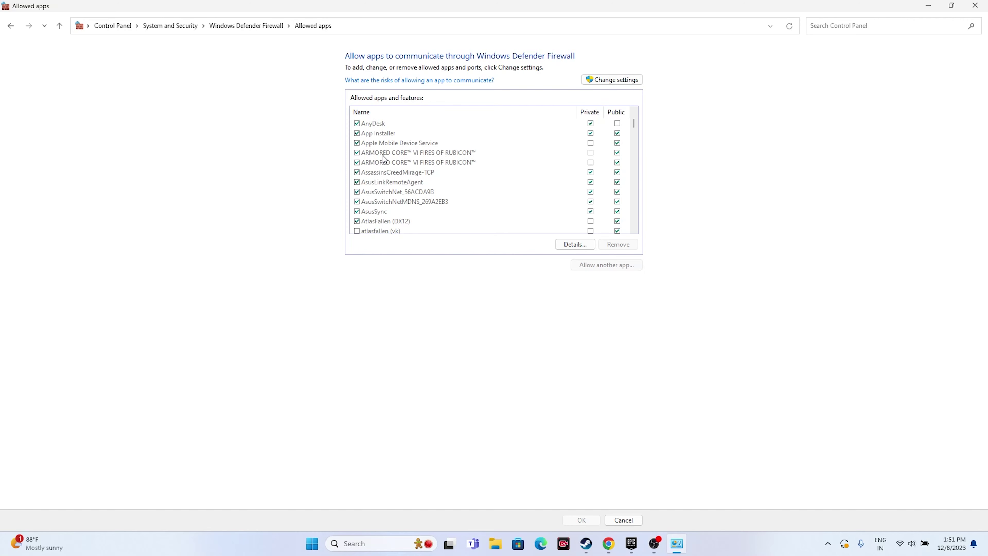
scroll(386, 158, down, 1)
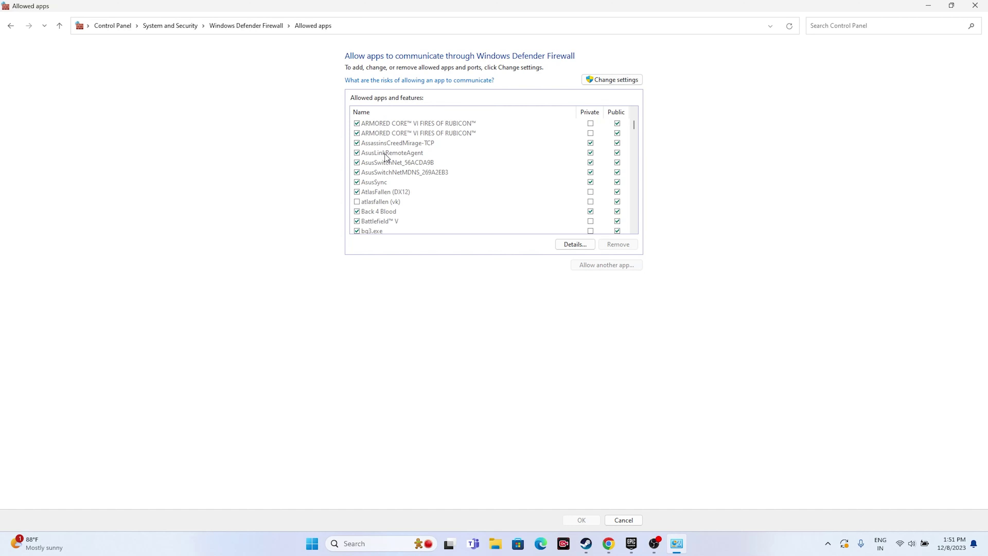
scroll(375, 146, down, 1)
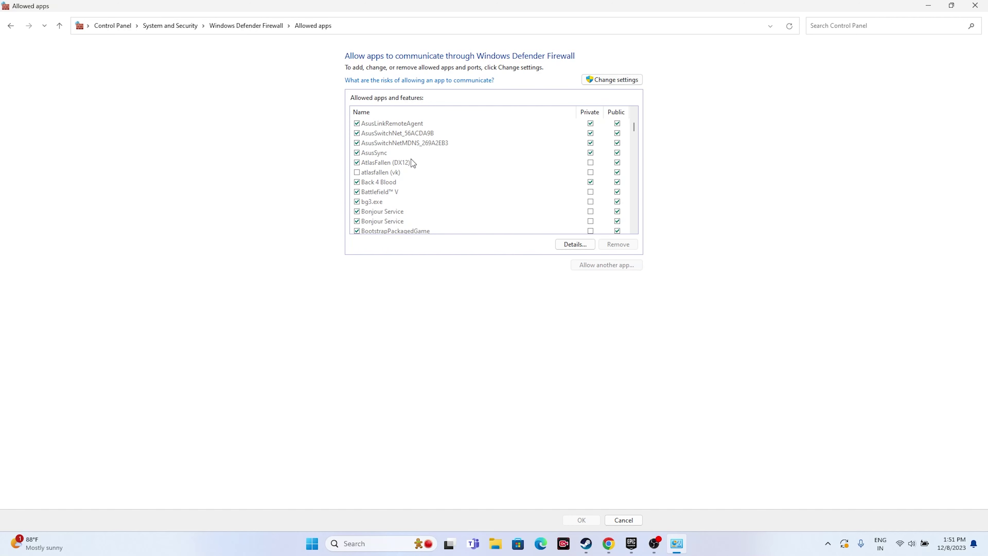
scroll(414, 165, up, 1)
scroll(412, 168, up, 2)
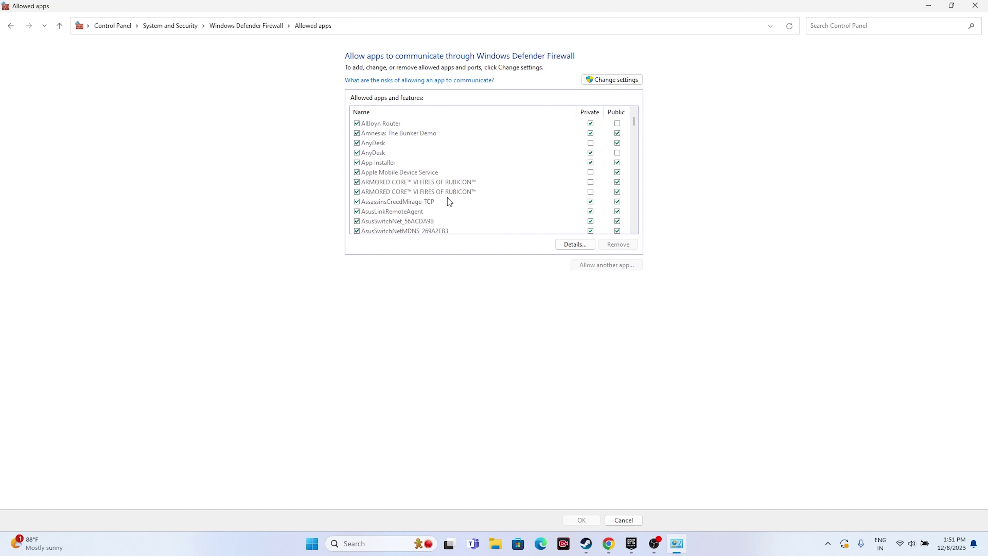
scroll(394, 152, down, 2)
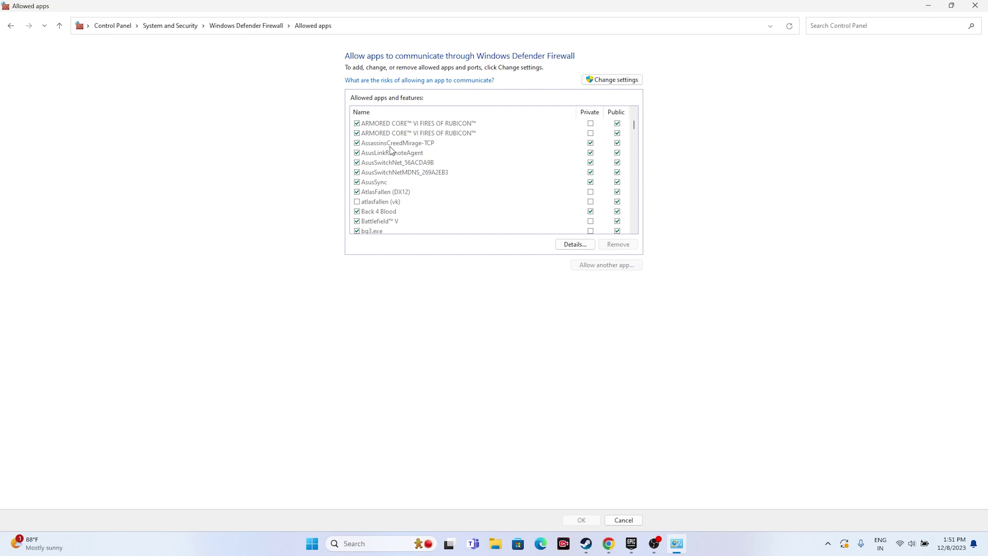
scroll(495, 170, up, 2)
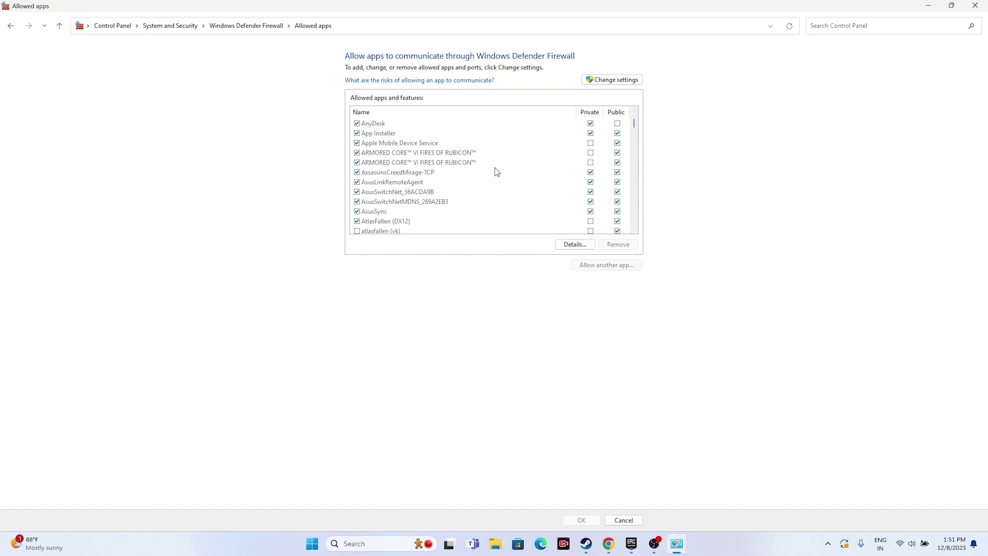
scroll(495, 168, up, 1)
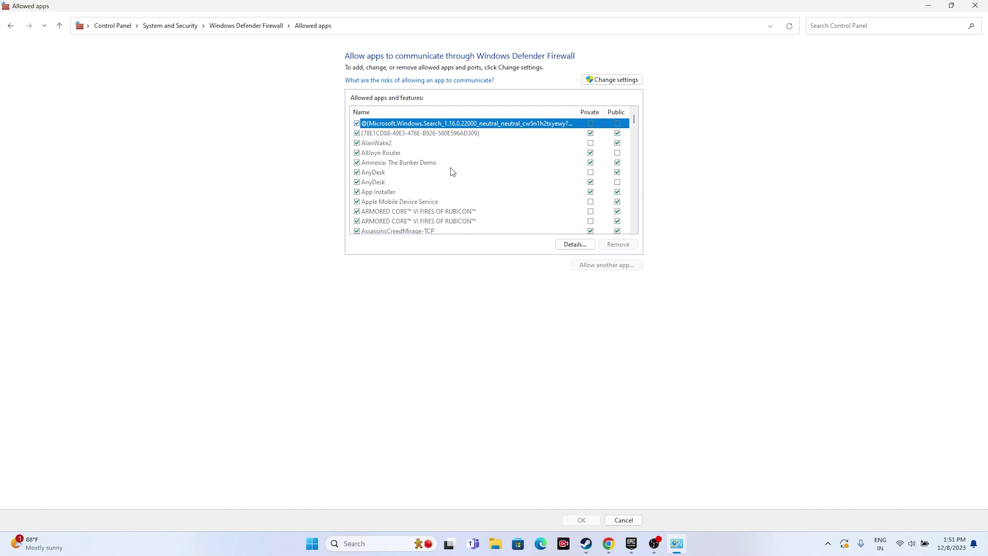
Step: Unlock the allowed apps settings, start allowing another app, and browse This PC for its executable
click(602, 83)
click(600, 266)
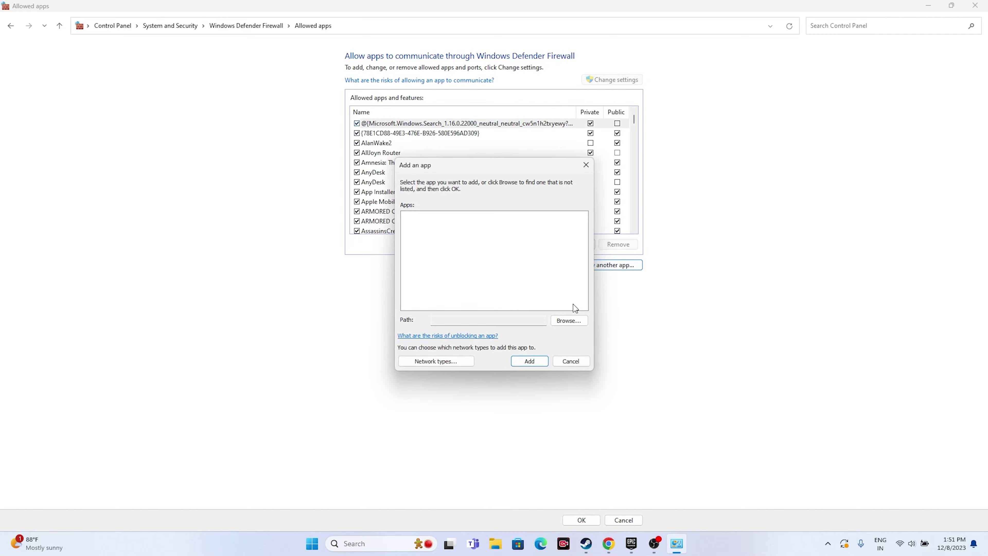
click(576, 318)
scroll(440, 328, down, 5)
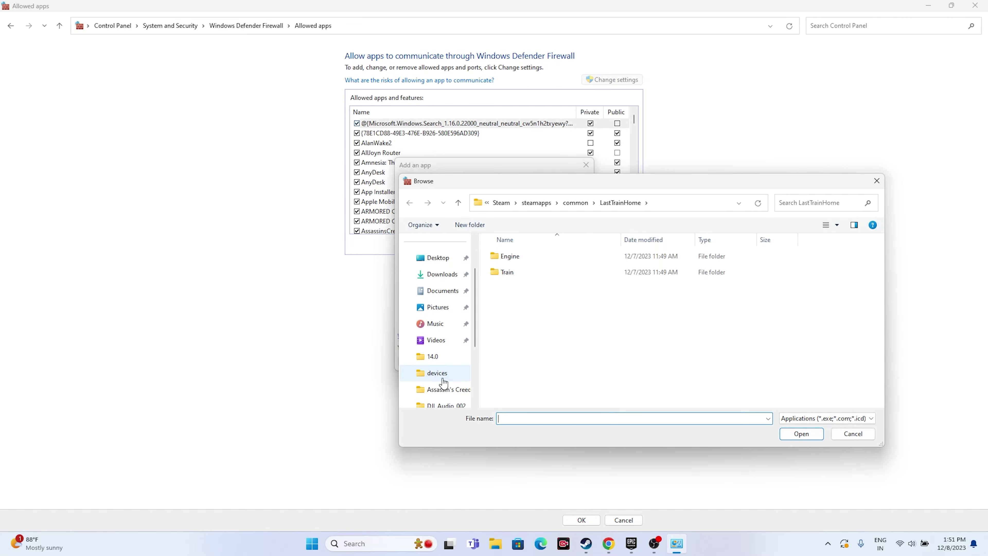
click(446, 359)
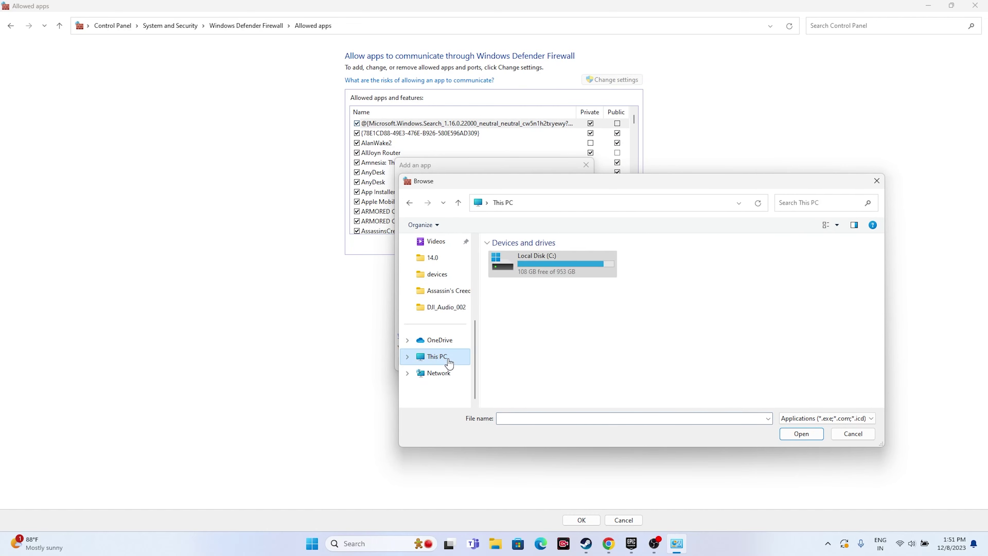
Step: Switch to the Epic Games Launcher and check the path of Avatar: Frontiers of Pandora's installation folder, closing its management dialog
click(631, 544)
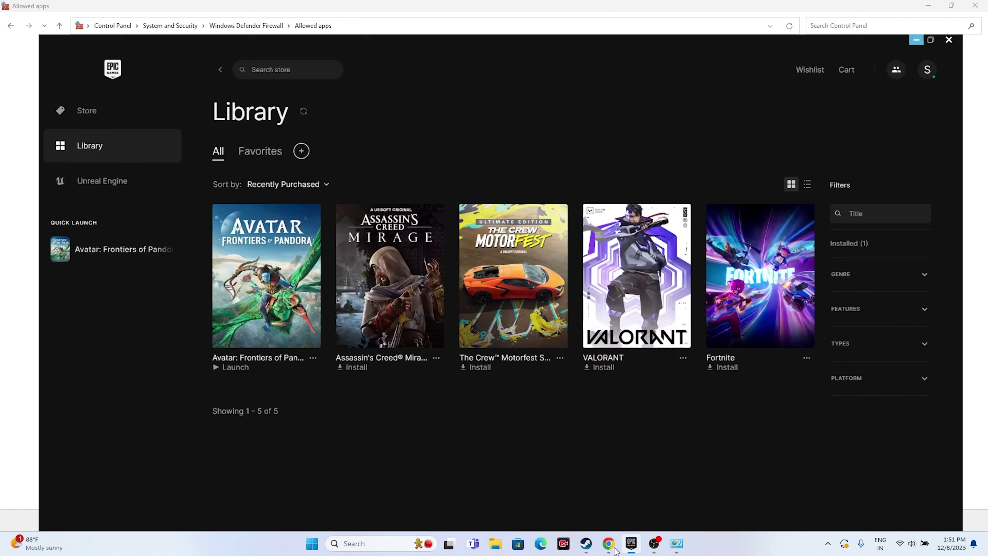
click(293, 346)
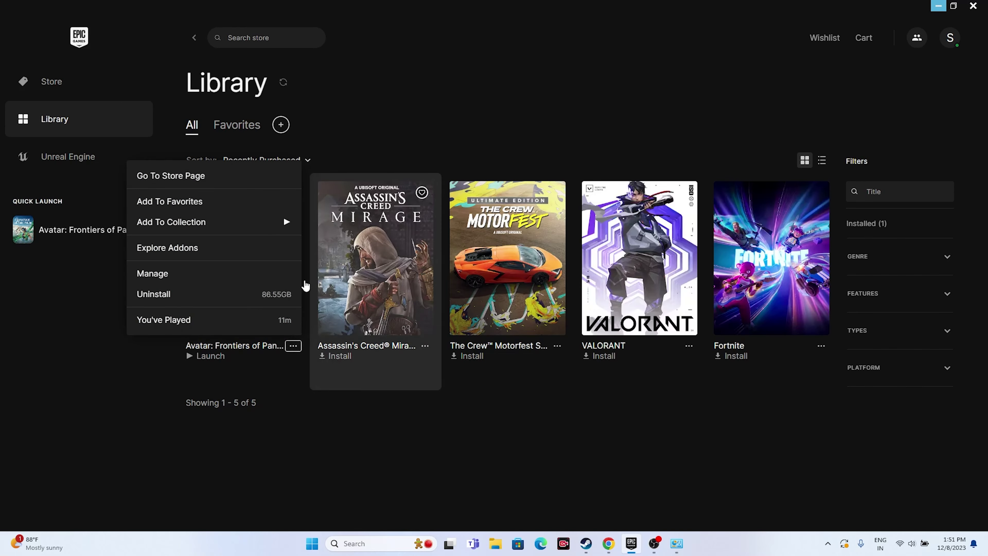
click(208, 275)
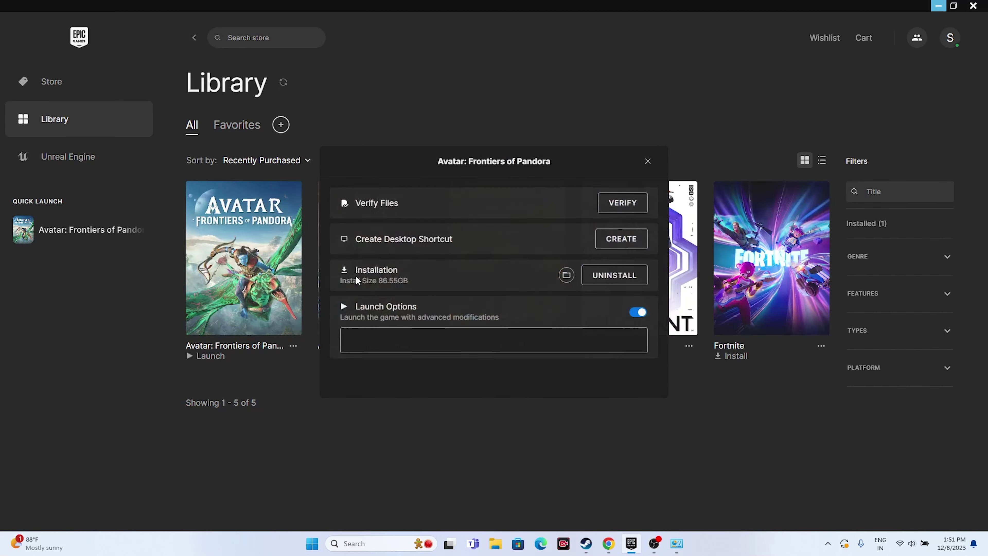
click(566, 276)
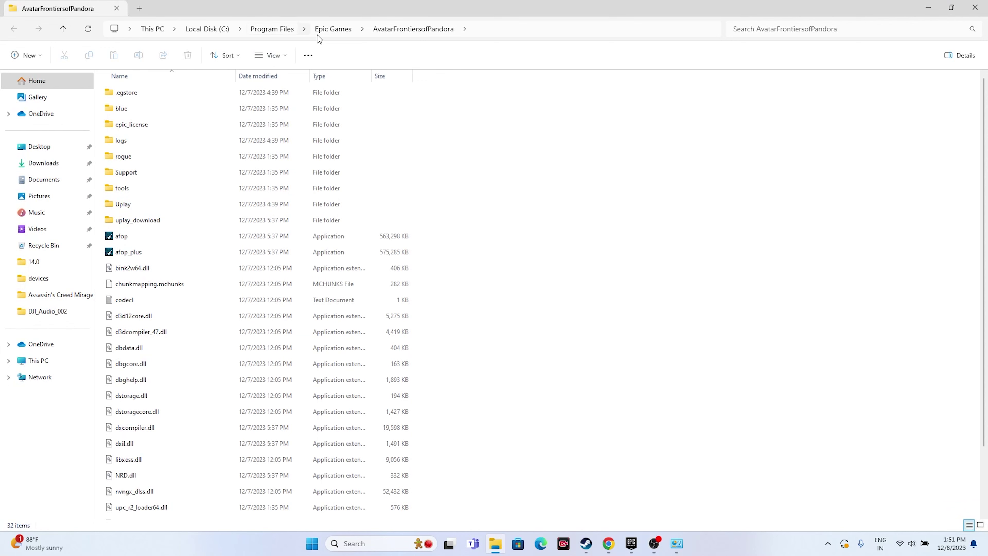
click(928, 8)
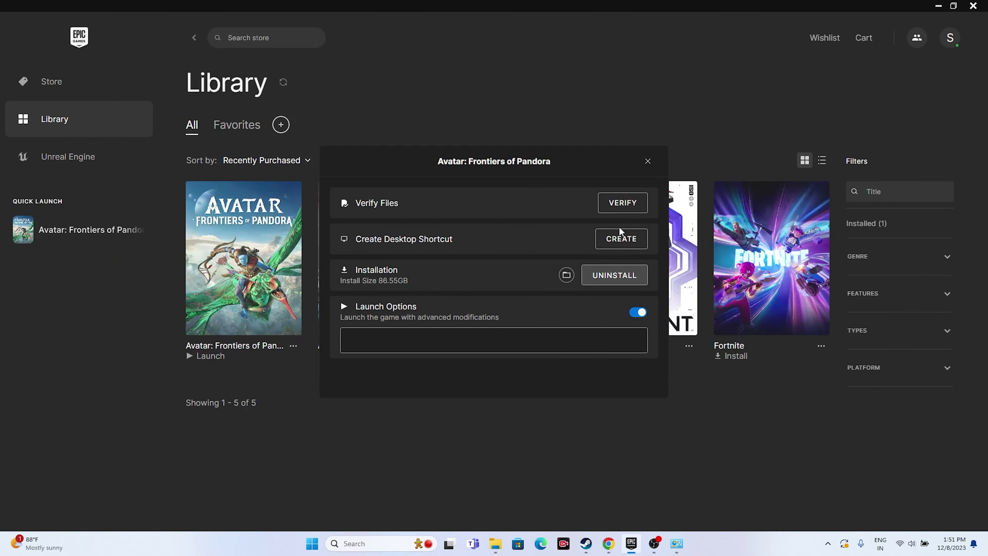
click(649, 161)
Step: Return to the firewall's file browser and go to the Epic Games folder in Program Files (x86) on Local Disk (C:)
click(678, 549)
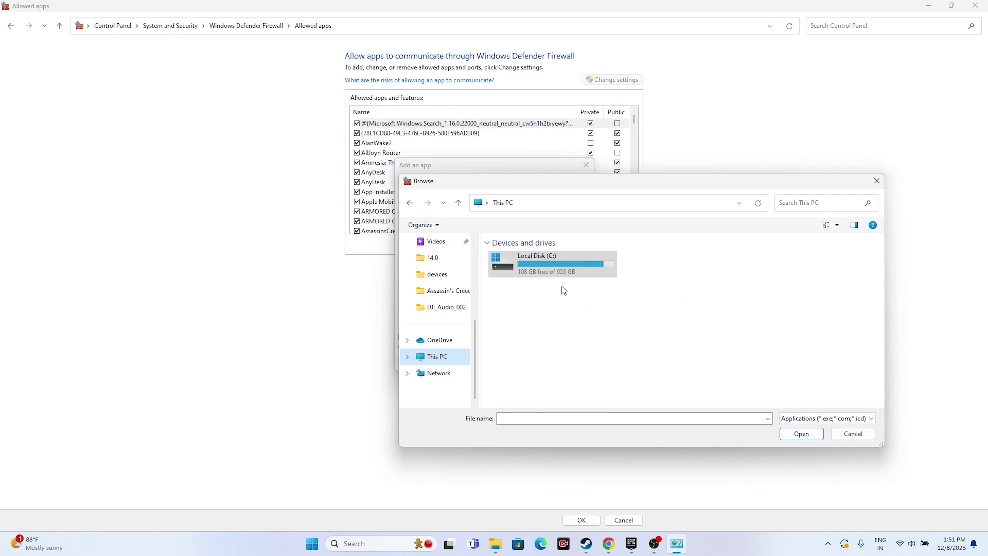
double_click(562, 273)
double_click(549, 352)
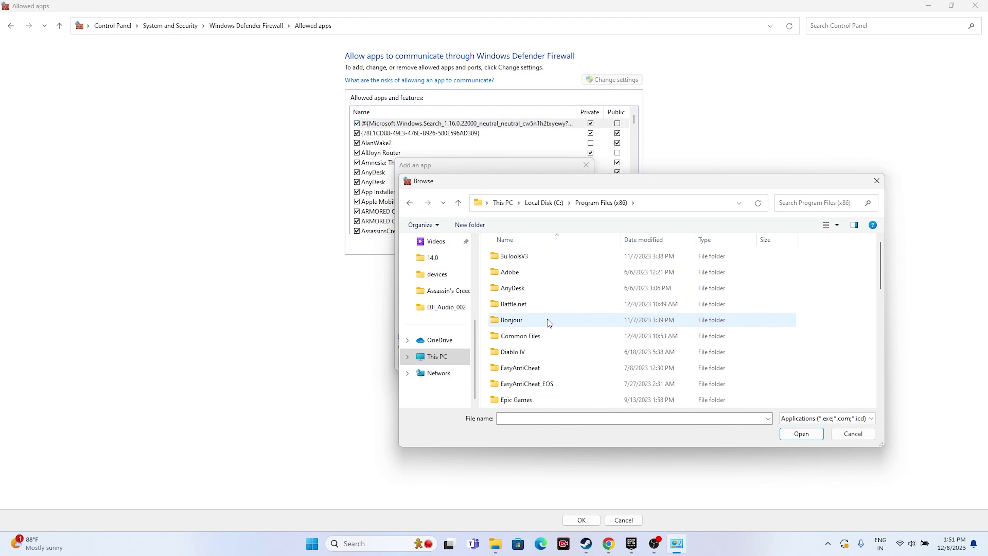
scroll(548, 319, down, 2)
double_click(539, 303)
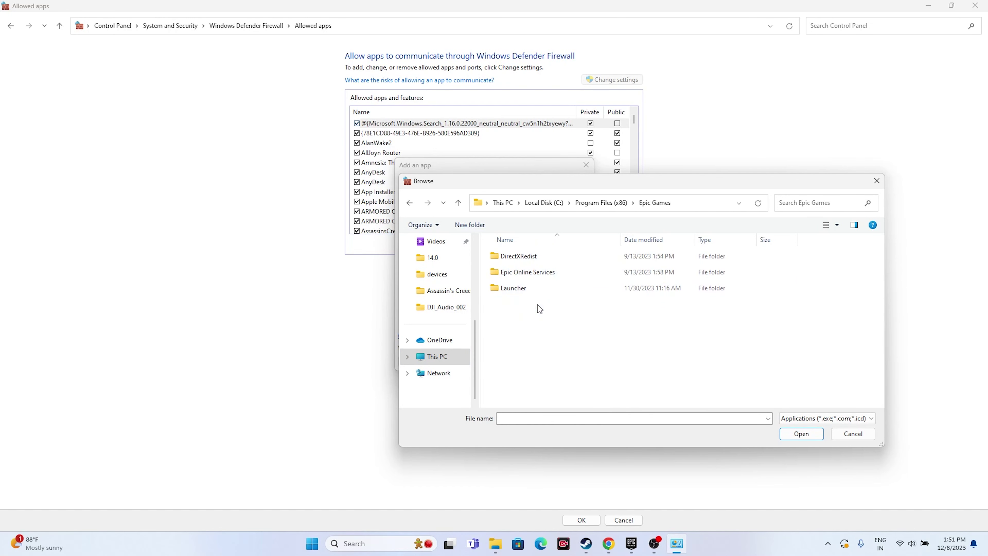
Step: Look for the game's application in the Launcher's Engine folder and Epic Online Services, and return to the Epic Games folder
double_click(525, 288)
double_click(524, 261)
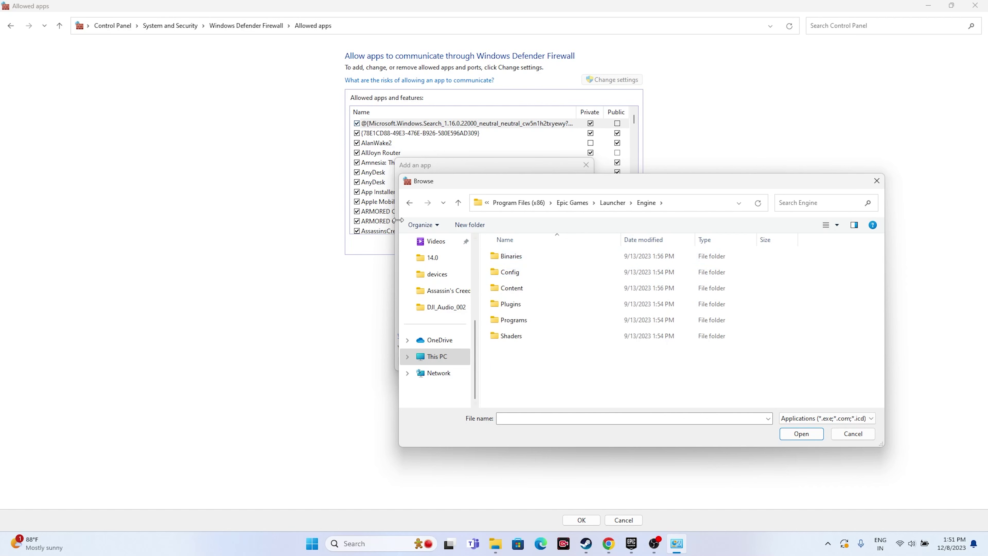
click(409, 202)
click(409, 203)
double_click(553, 274)
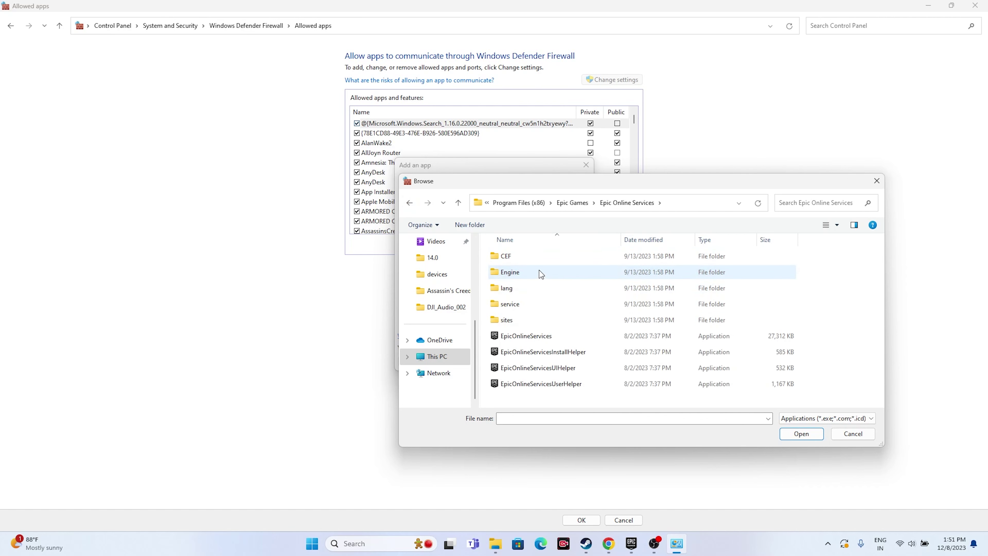
click(409, 202)
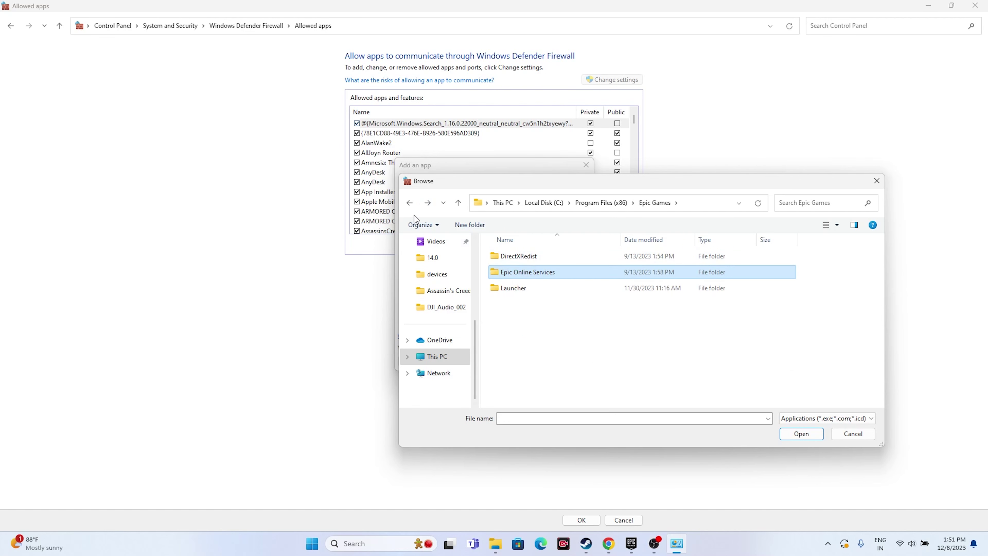
Step: Return to Program Files (x86), switch to the Epic Games Launcher, and recheck the path of Avatar: Frontiers of Pandora's installation folder, closing that folder
click(409, 203)
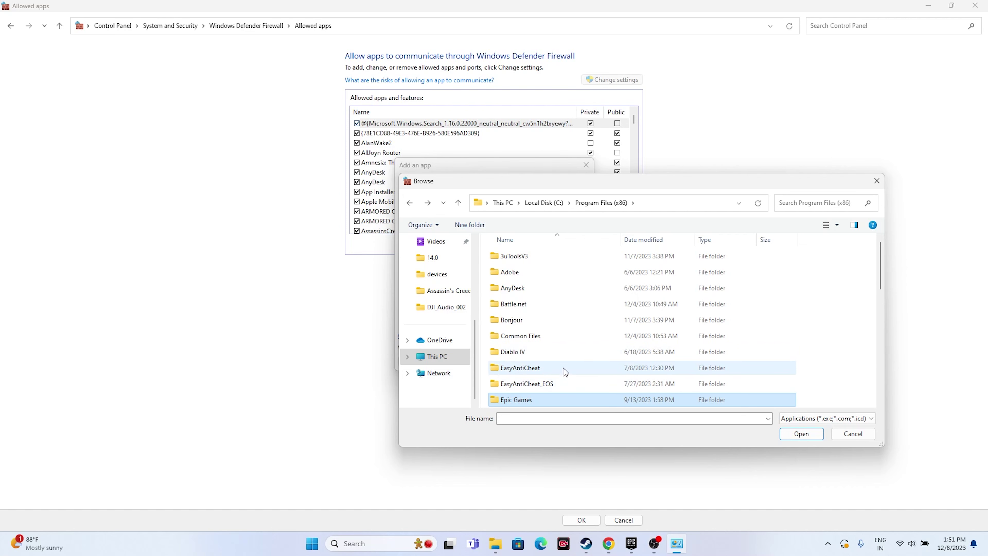
scroll(564, 368, down, 1)
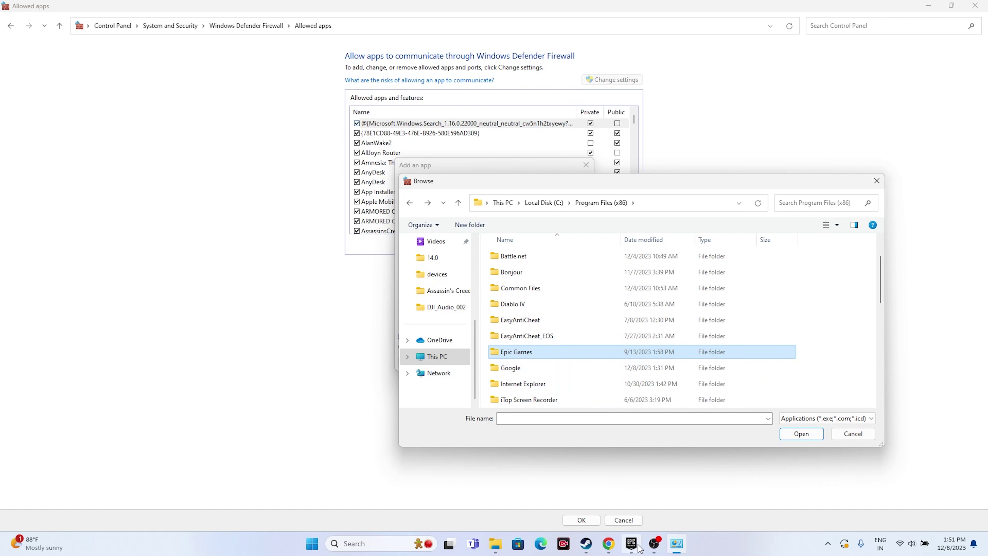
click(632, 544)
click(294, 346)
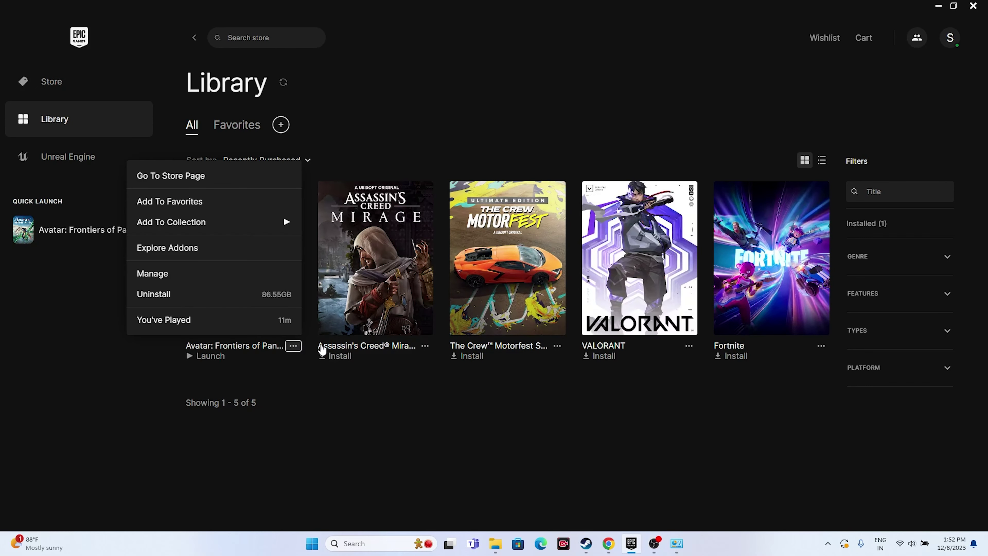
click(188, 277)
click(567, 275)
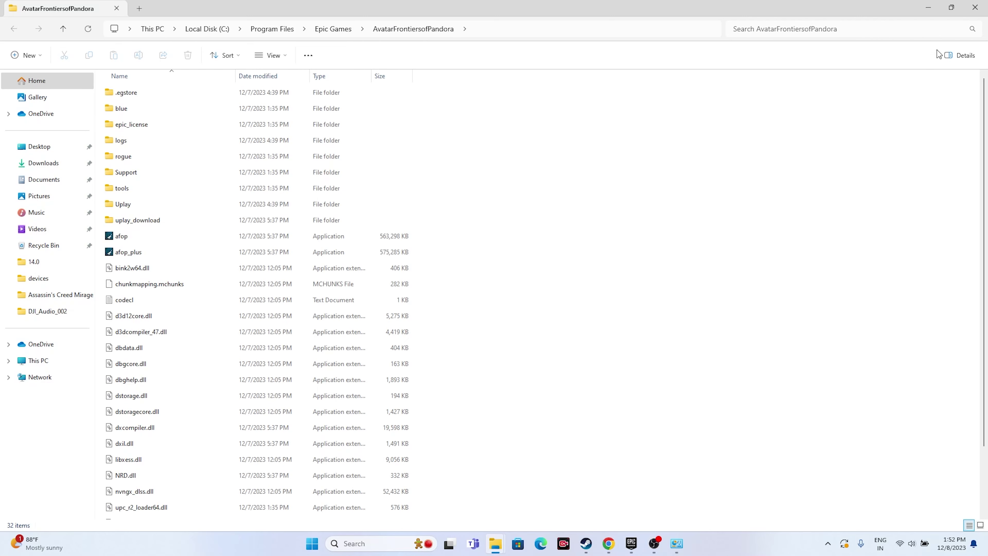
click(974, 8)
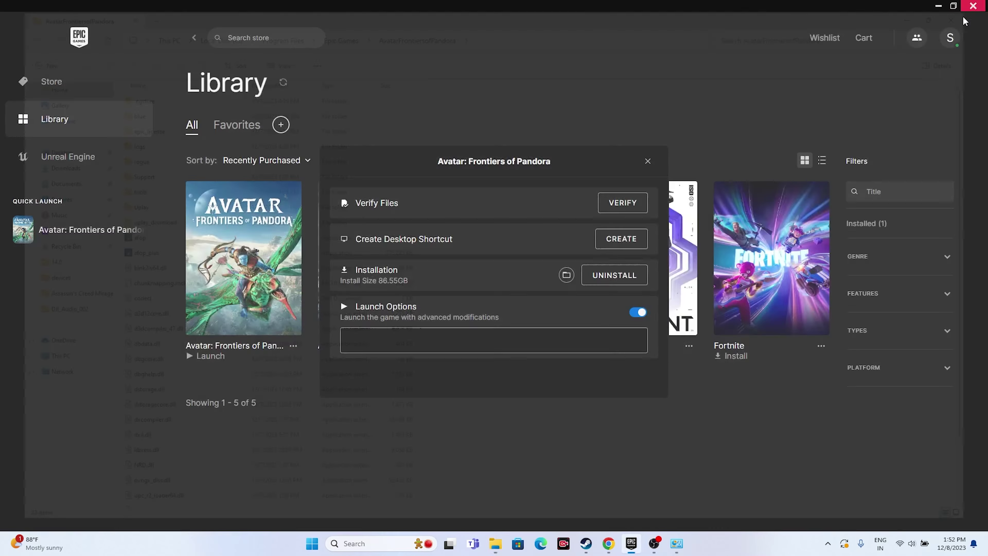
Step: Switch back to the firewall's file browser and open the Epic Games folder in Program Files (x86)
click(677, 544)
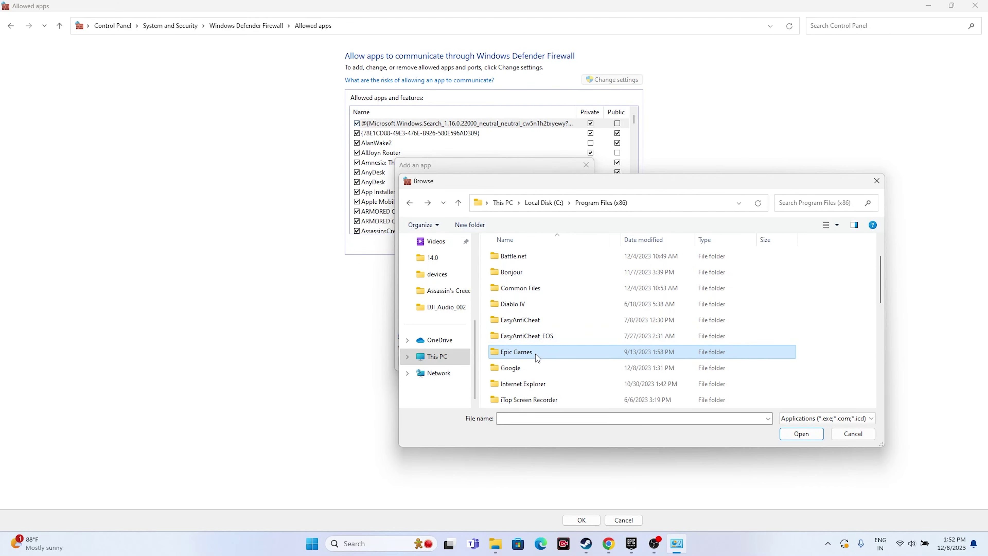
scroll(537, 353, down, 3)
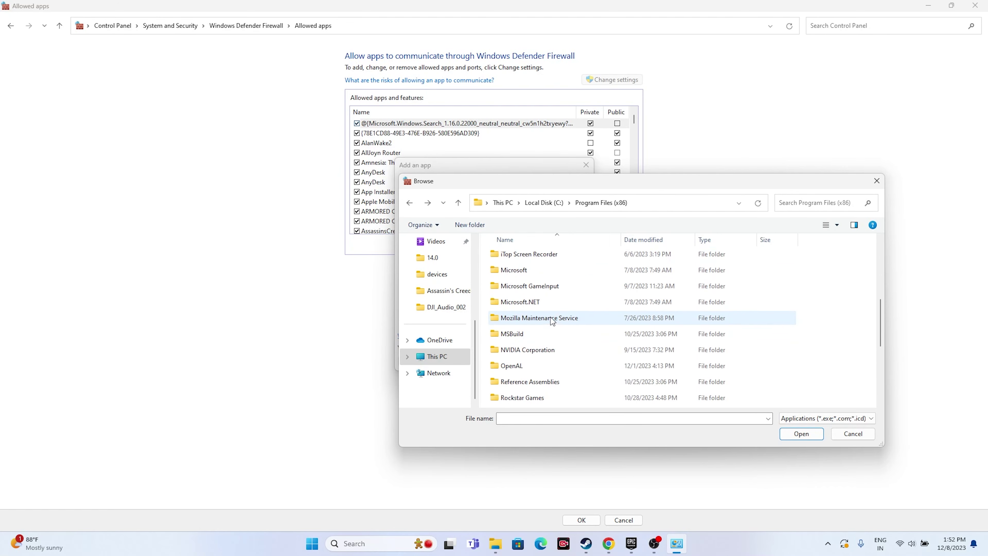
scroll(552, 321, up, 1)
double_click(533, 256)
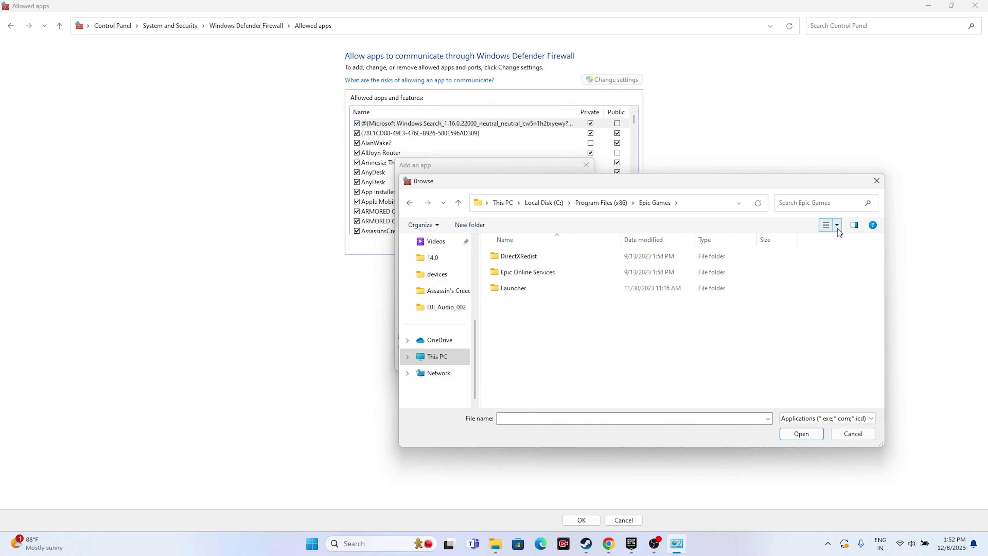
Step: Look for the game's application in the Binaries, Config and Content folders of the Launcher's Engine folder, returning to the Launcher folder
double_click(547, 286)
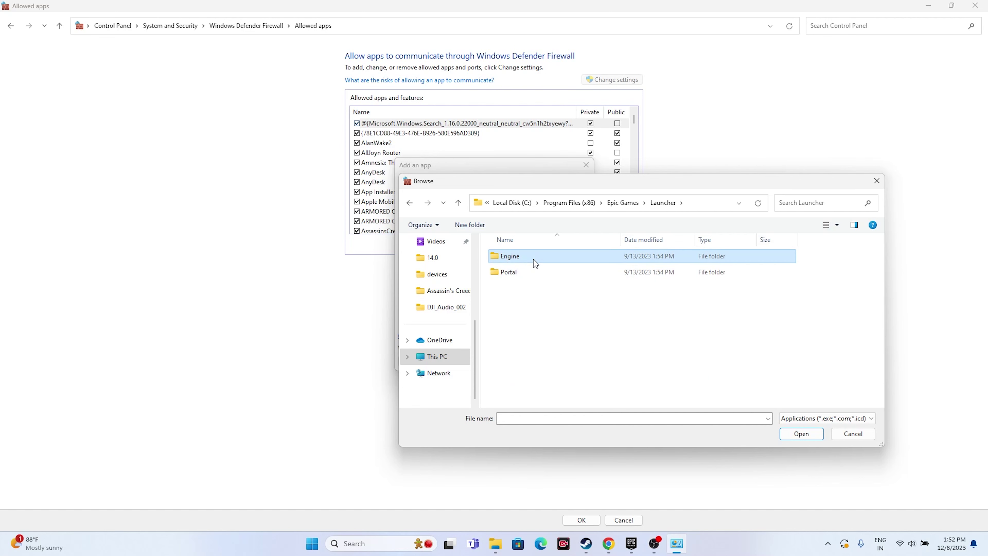
double_click(535, 261)
double_click(532, 256)
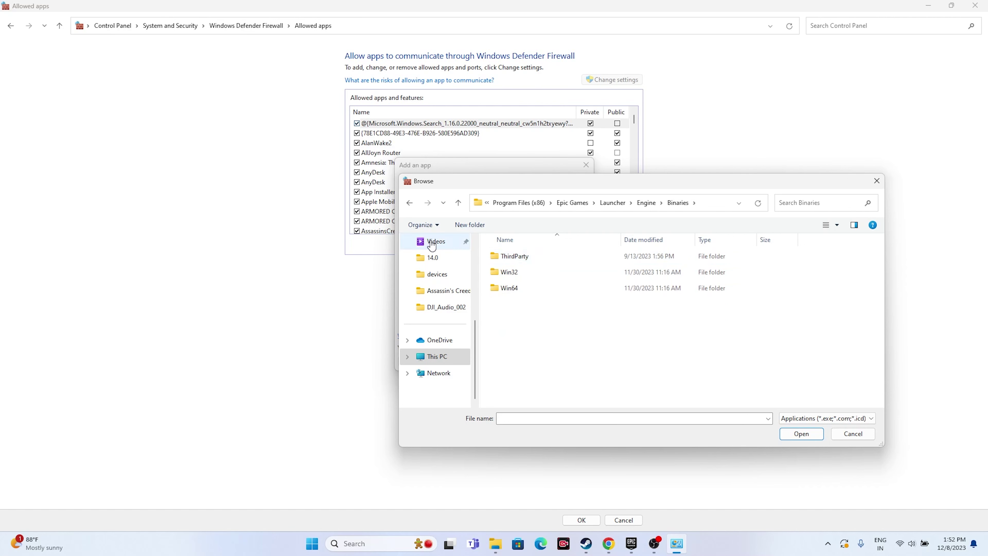
click(409, 203)
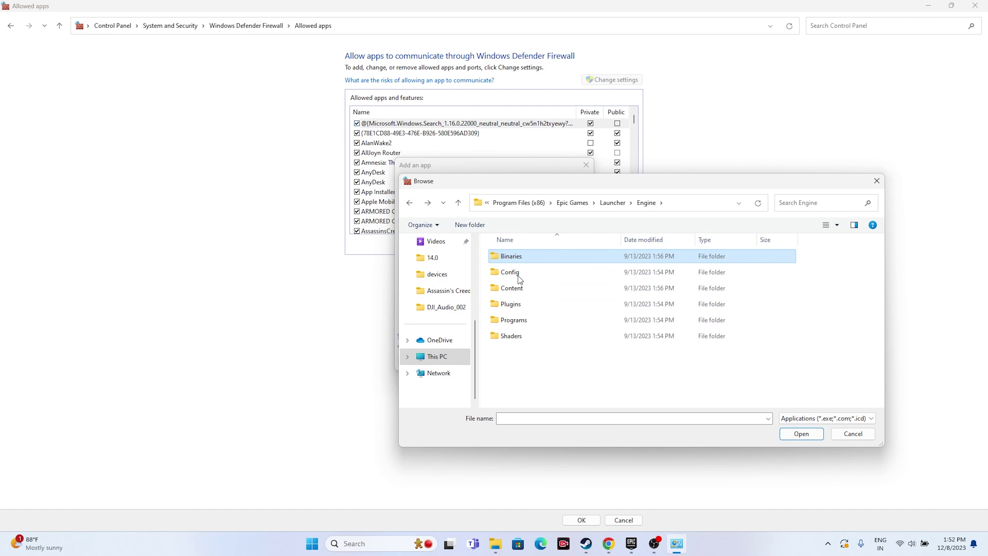
double_click(519, 276)
click(409, 203)
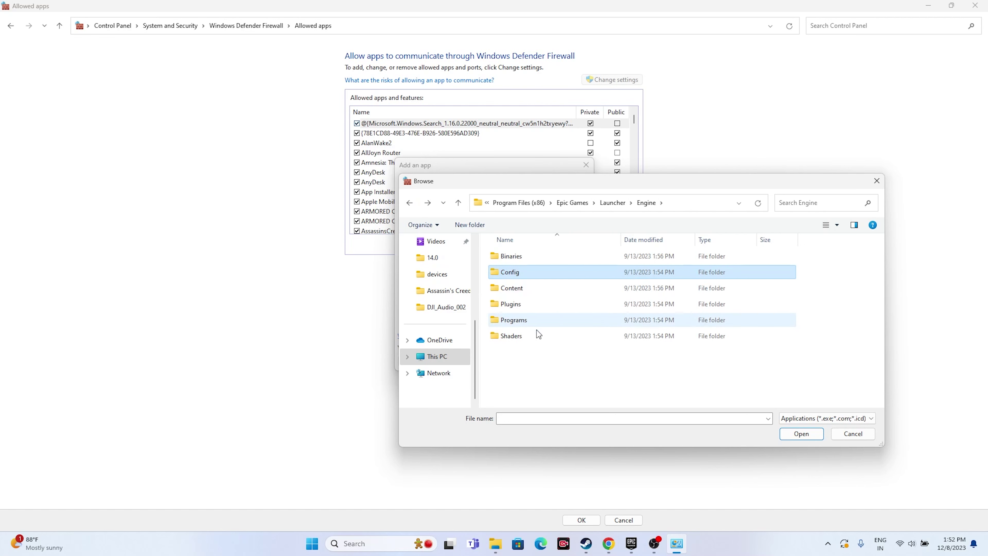
double_click(533, 292)
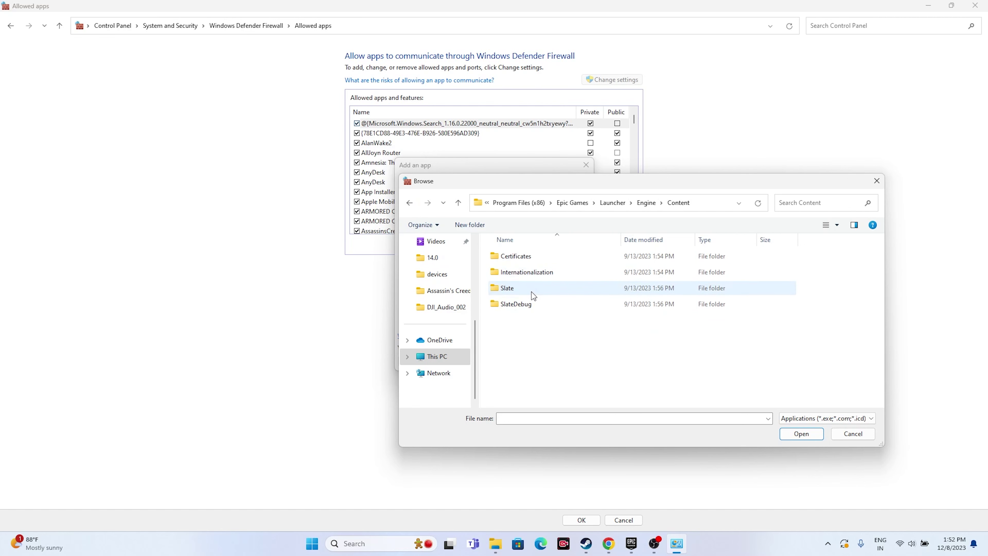
click(409, 202)
click(410, 203)
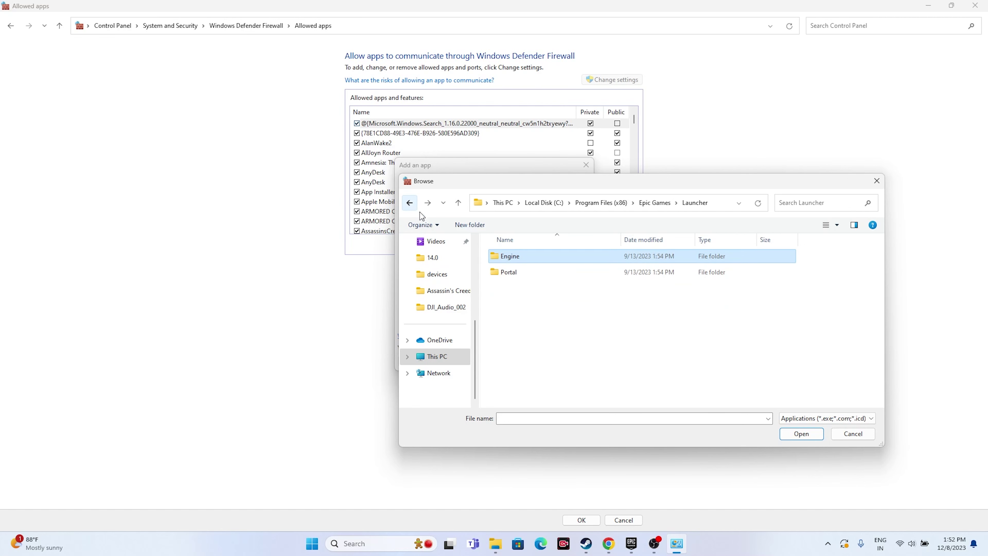
Step: Check the Binaries folder inside the Launcher's Portal folder for the game's application, and return to the Epic Games folder
double_click(545, 273)
double_click(541, 257)
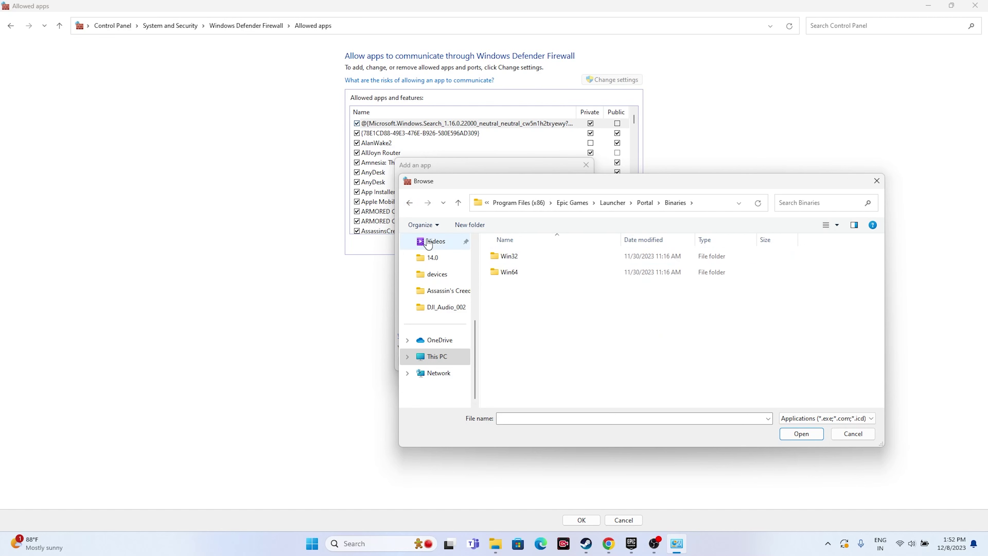
click(410, 203)
click(409, 203)
click(409, 202)
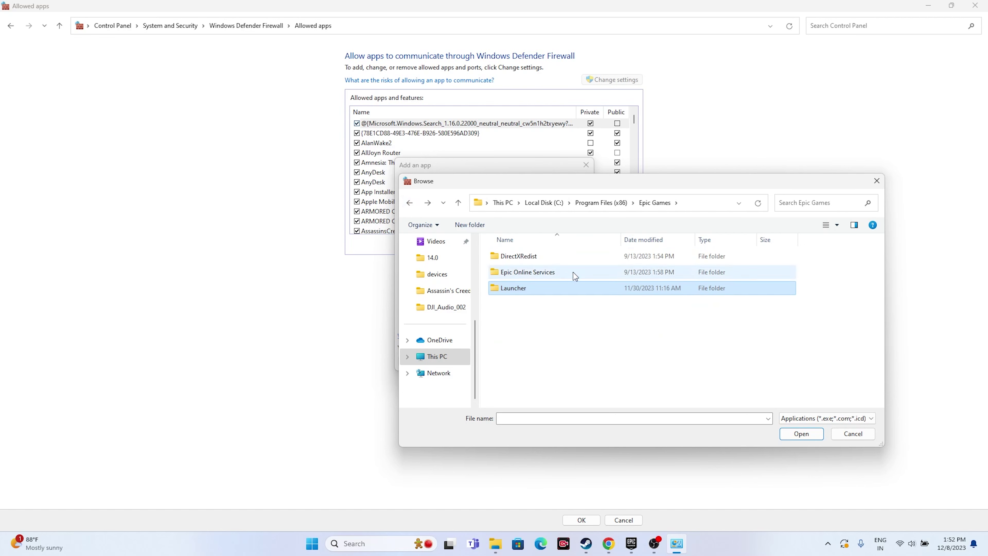
Step: Check Epic Online Services down to its Engine, Binaries and Win32 folders for the application, and return to the Epic Games folder
double_click(556, 273)
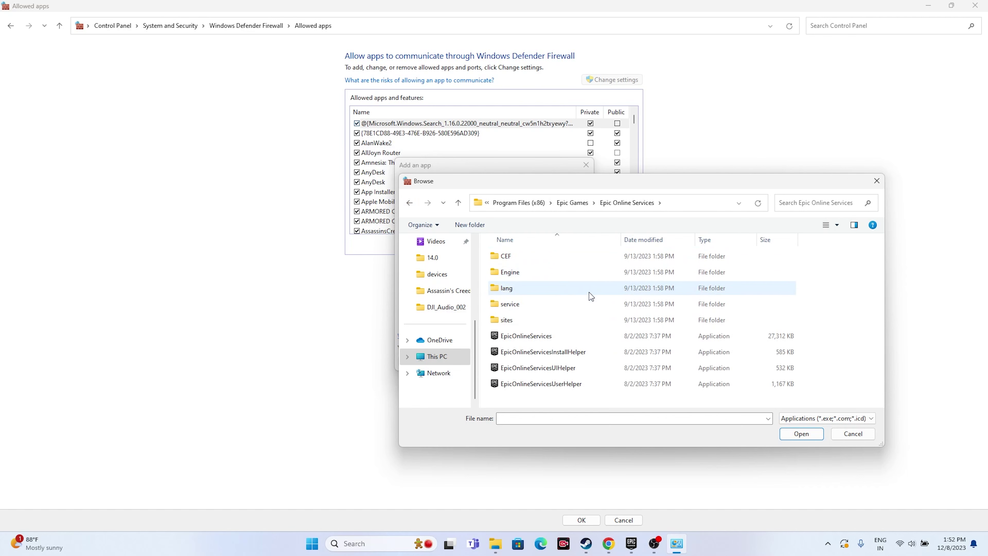
click(537, 273)
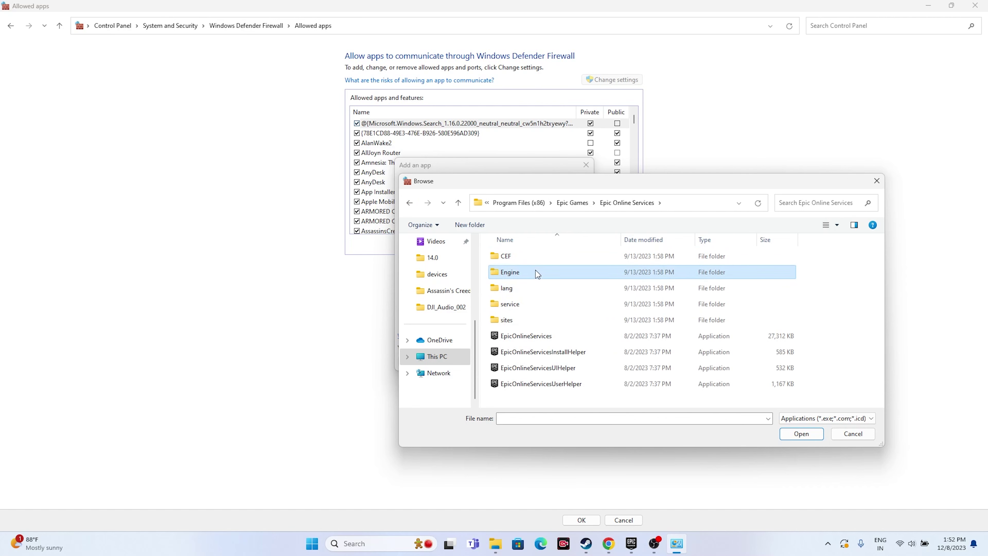
double_click(537, 274)
double_click(532, 258)
double_click(530, 258)
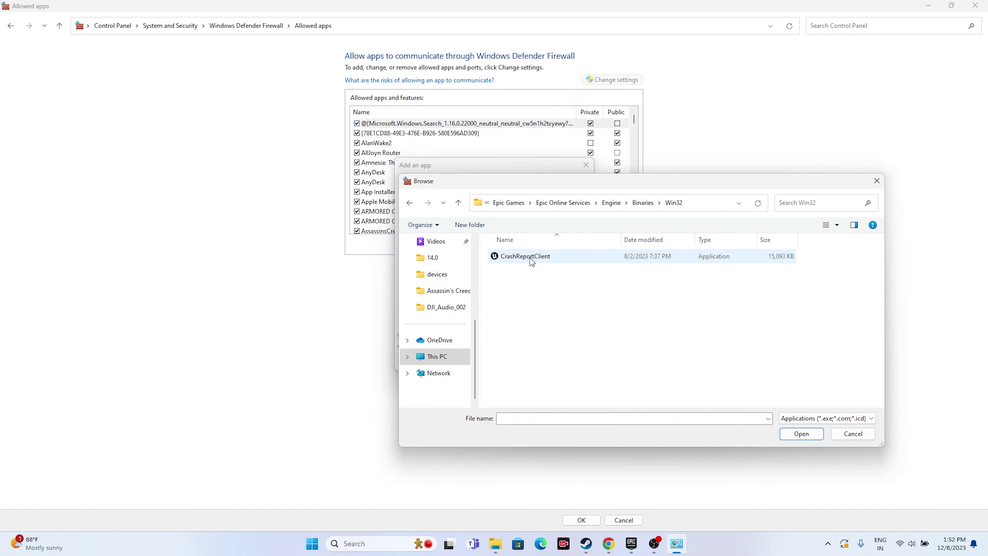
click(411, 204)
click(411, 204)
click(413, 206)
click(414, 209)
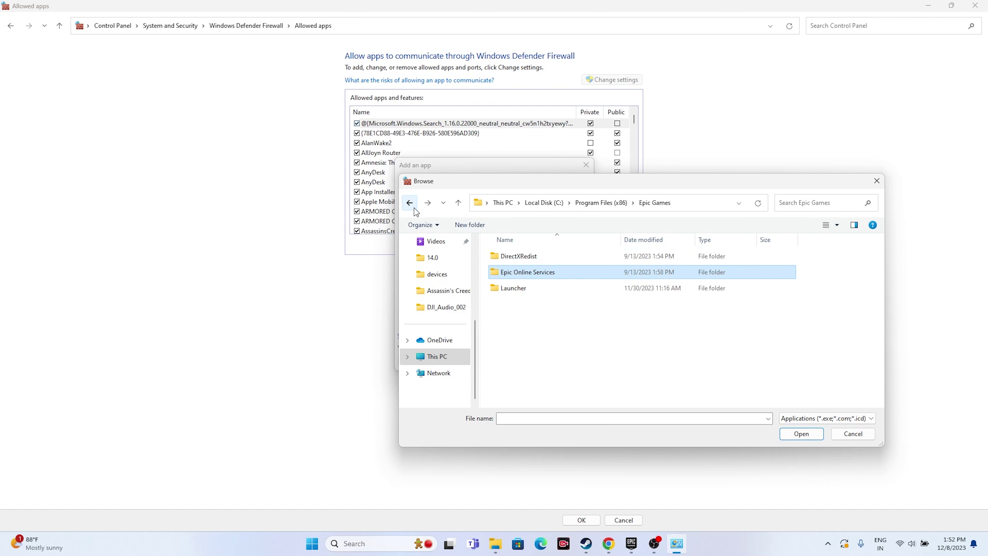
Step: Look through Program Files (x86) for the game's folder, and close the file browser and the Add an app dialog without adding anything
click(410, 203)
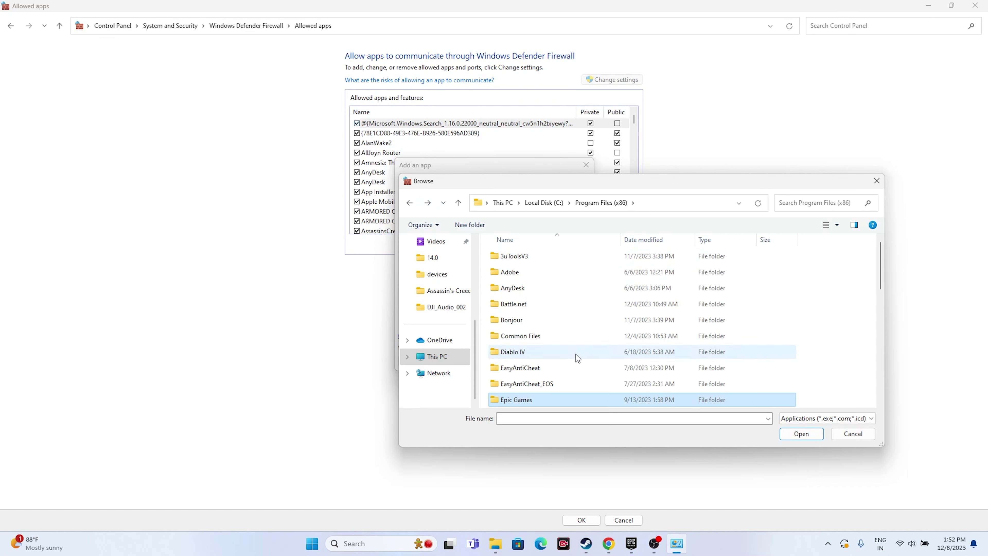
scroll(560, 343, down, 3)
scroll(539, 328, up, 1)
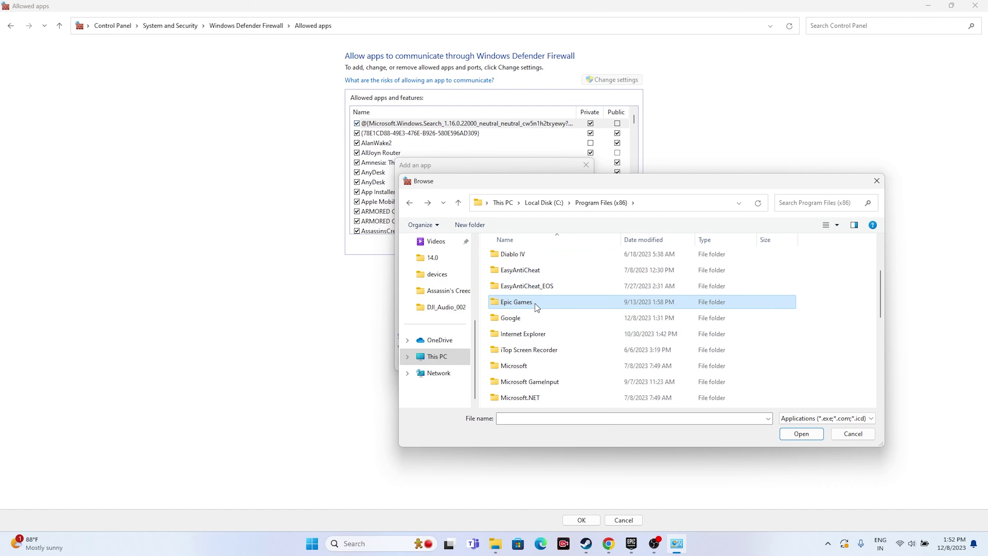
scroll(545, 305, down, 6)
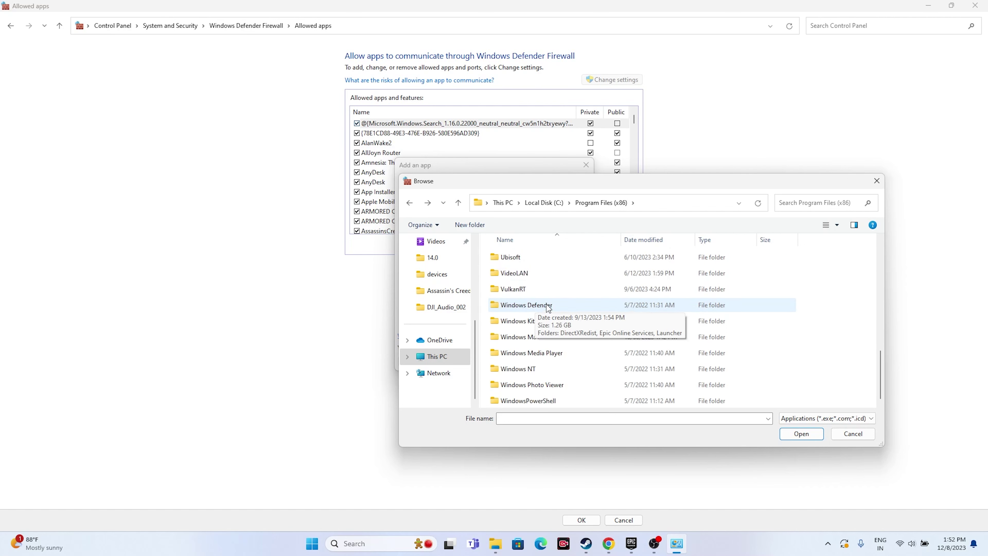
scroll(547, 304, up, 8)
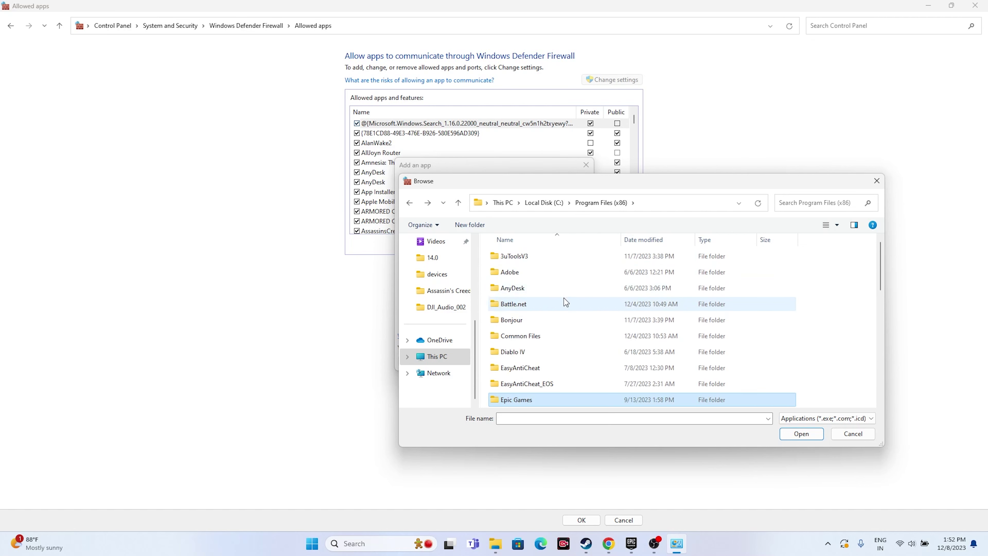
click(877, 181)
click(586, 165)
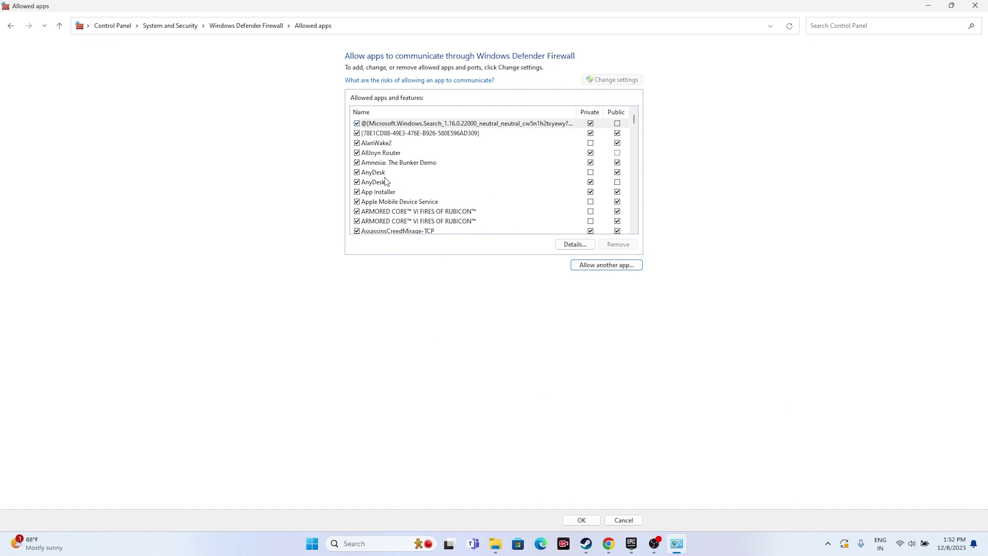
Step: Look through the firewall's allowed apps list for the game, and close the Allowed apps window and the game's management dialog
scroll(385, 173, down, 2)
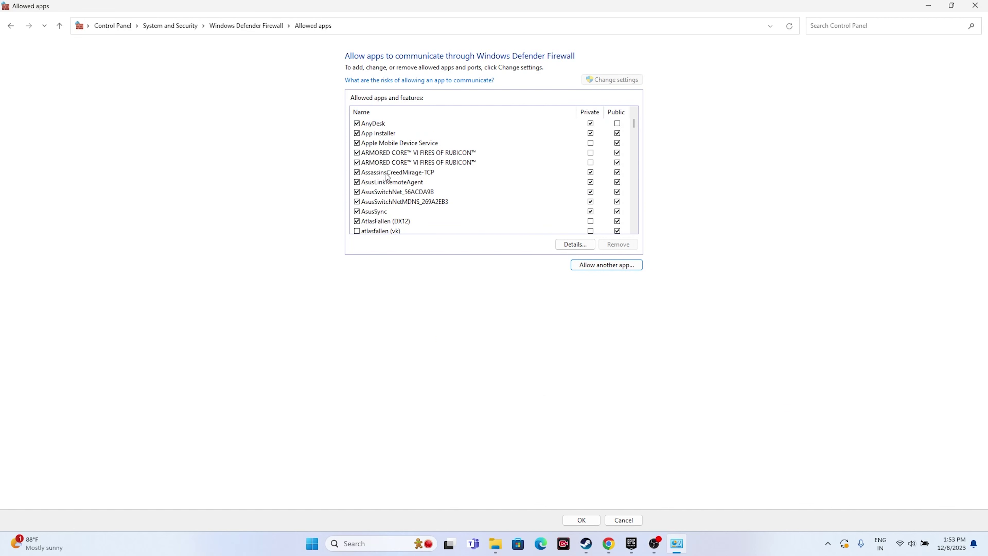
scroll(387, 176, down, 5)
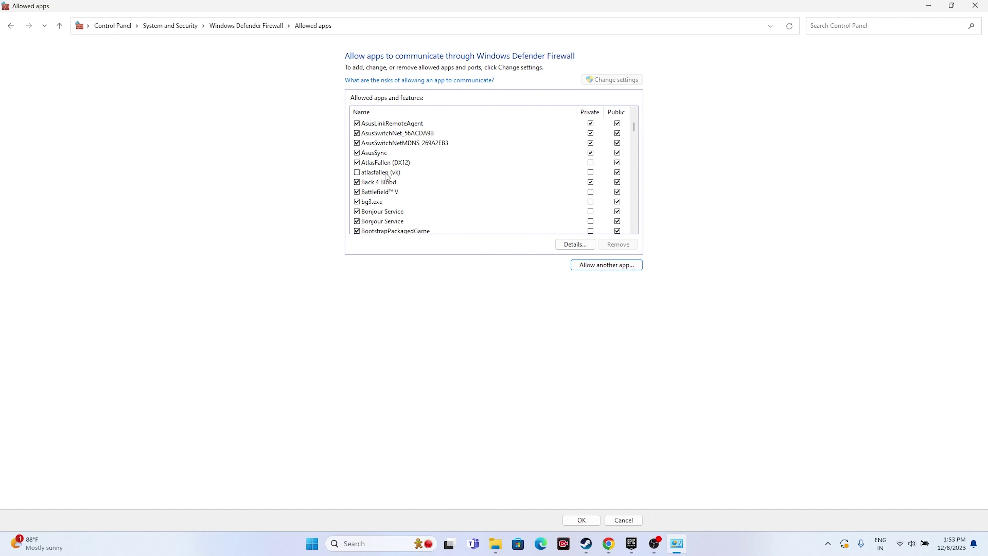
scroll(387, 176, up, 6)
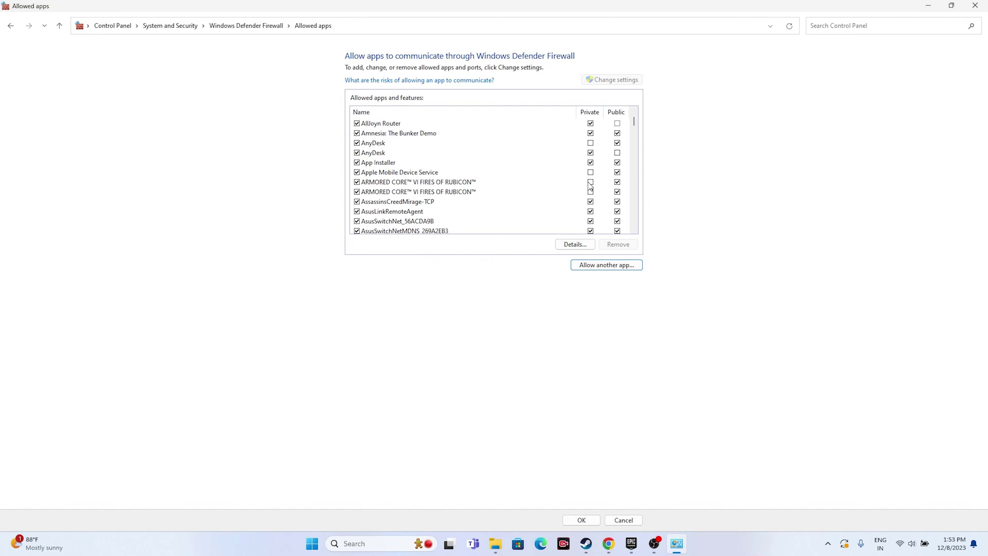
click(975, 5)
click(655, 171)
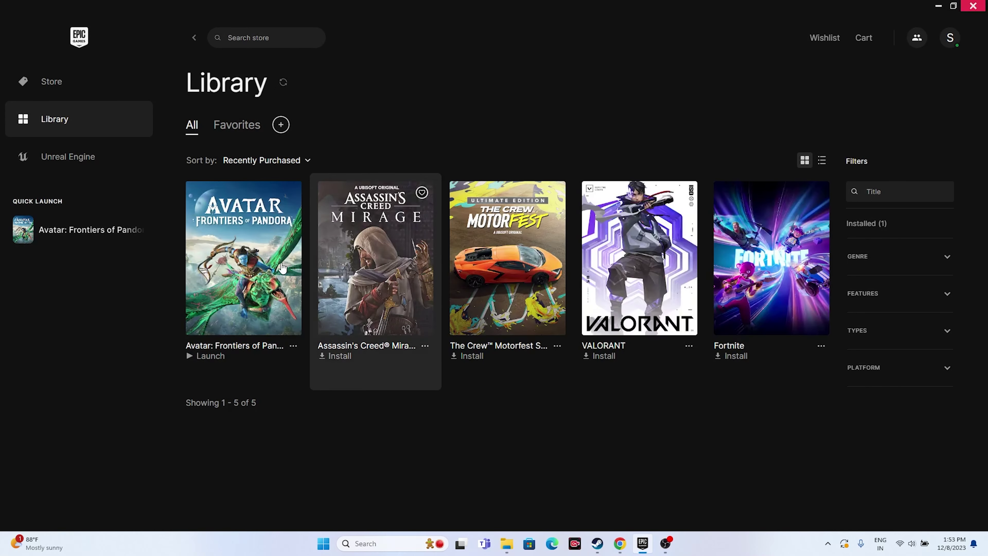
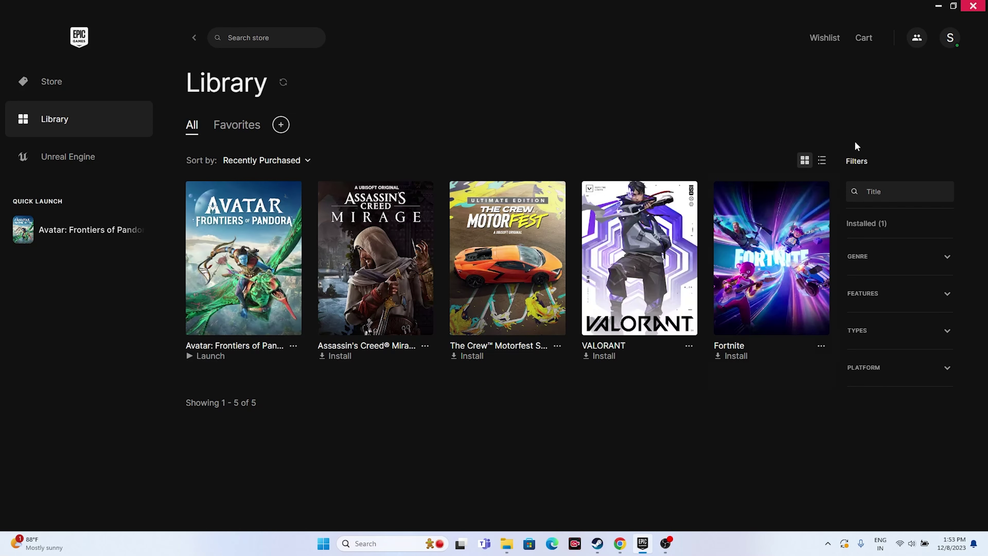
Step: Minimize the launcher and, in System Configuration's services, disable all services, hide all Microsoft services, and apply and confirm the changes
click(938, 6)
click(399, 539)
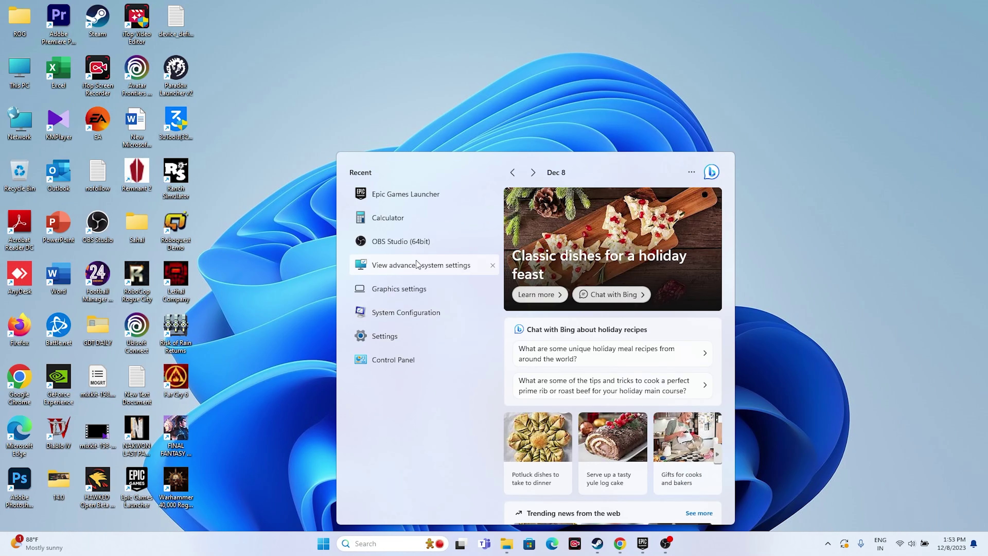
click(411, 314)
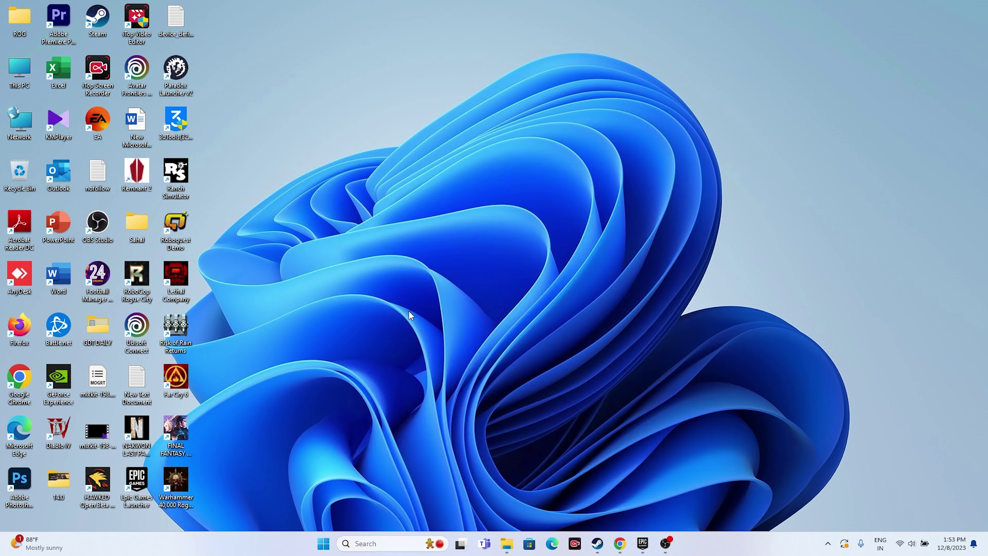
click(416, 190)
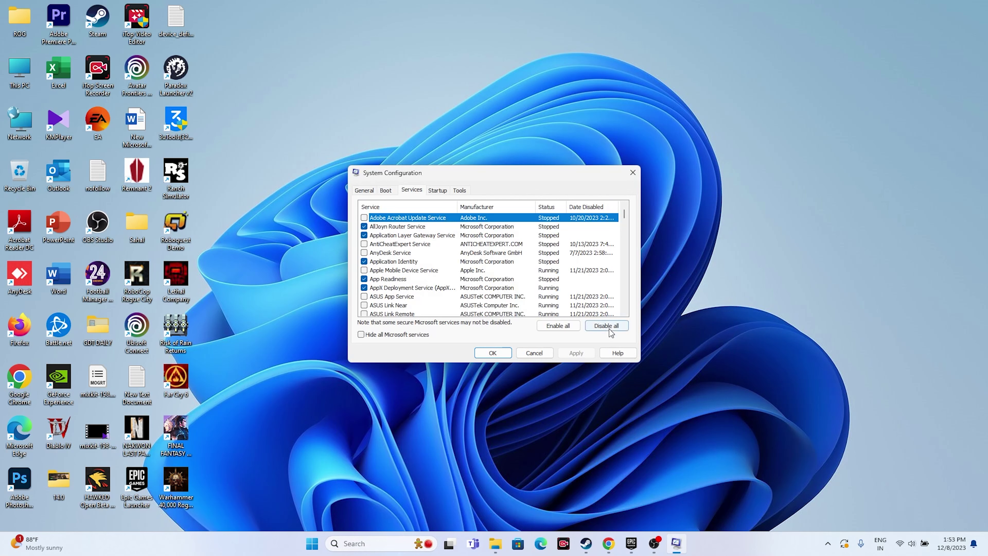
click(610, 324)
click(361, 334)
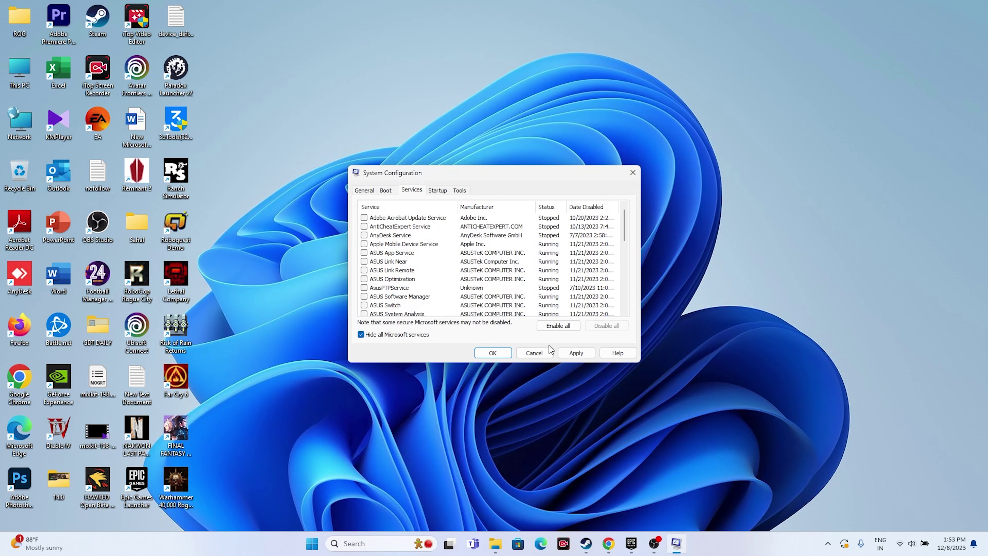
click(576, 353)
click(493, 353)
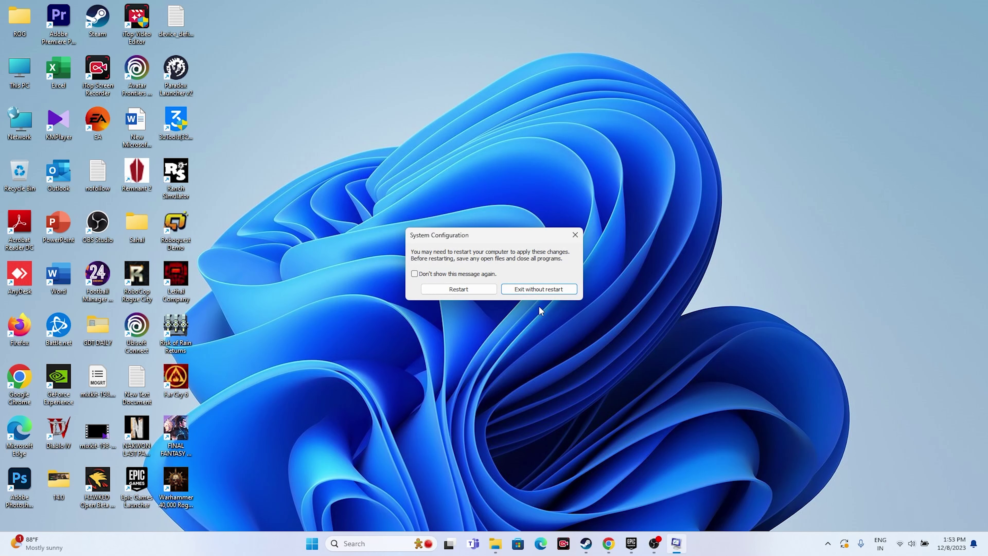
Step: Exit System Configuration without restarting the computer, and bring up the Epic Games launcher briefly before minimizing it
click(547, 291)
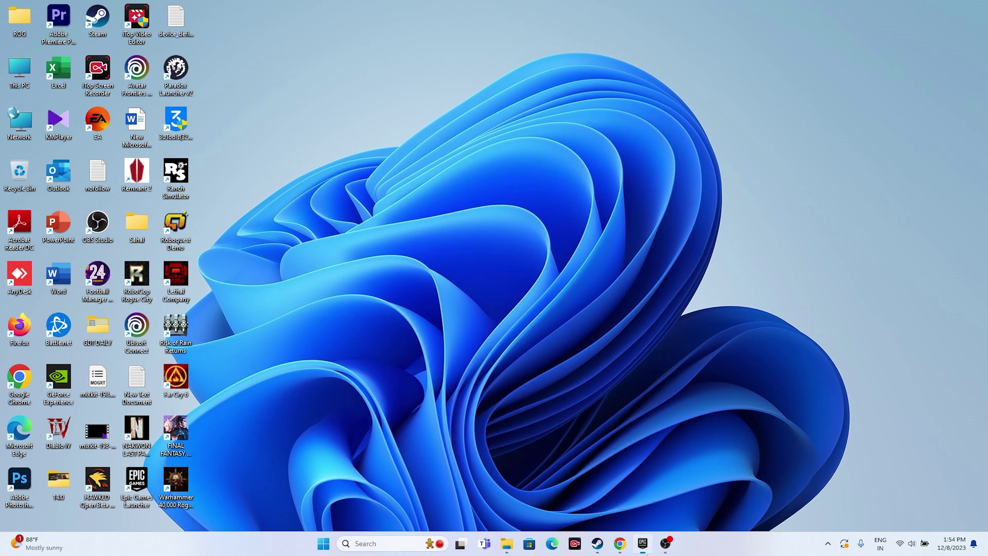
click(642, 543)
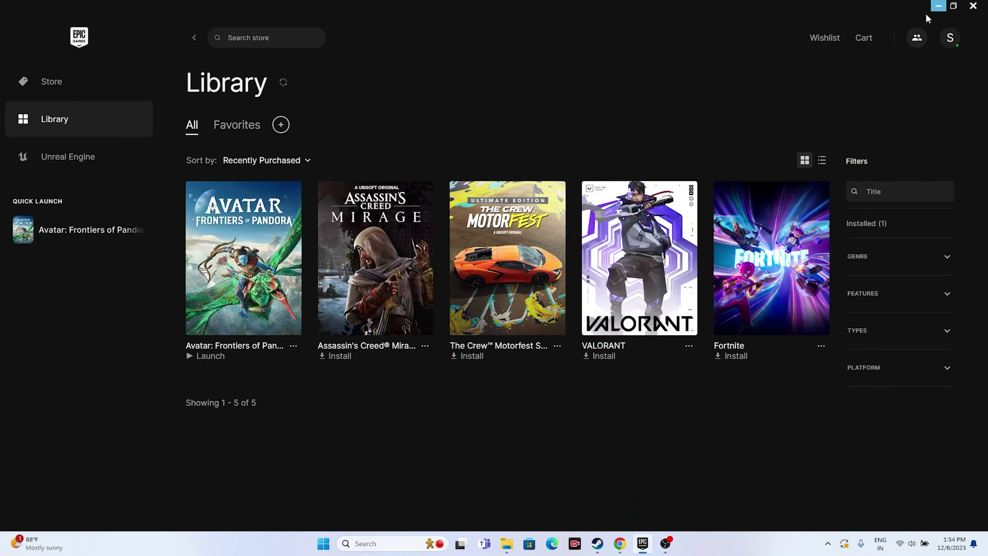
click(939, 6)
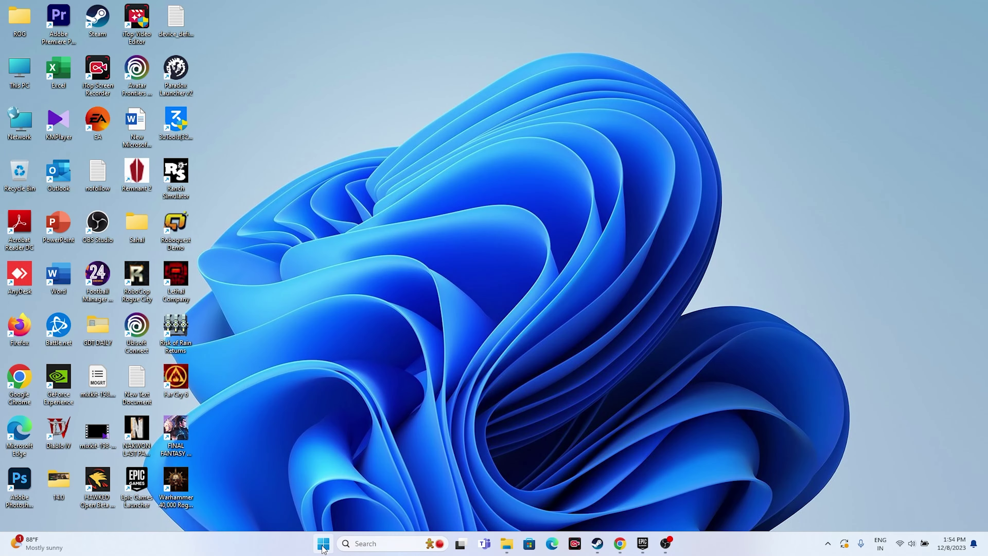
Step: Open Task Manager to look over the running apps and background processes, and close it
right_click(323, 547)
click(322, 414)
click(470, 117)
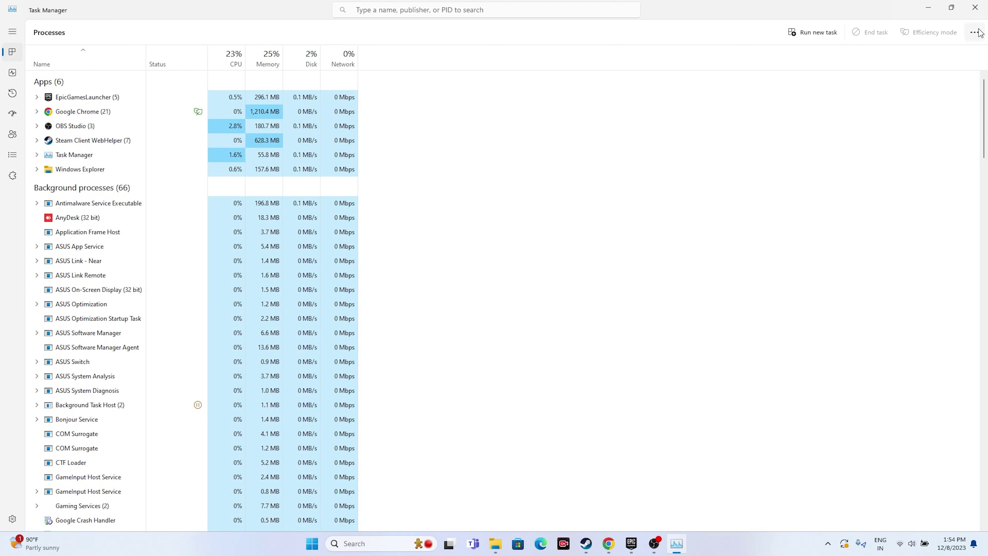
click(975, 7)
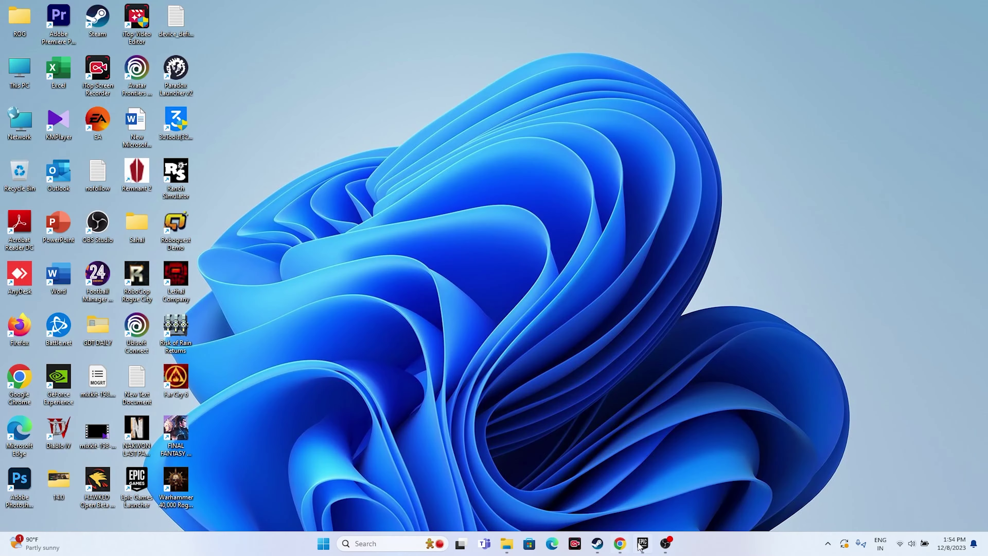
Step: In the Epic Games launcher, enter a launch option for Avatar: Frontiers of Pandora in its management dialog, and close the dialog
click(642, 545)
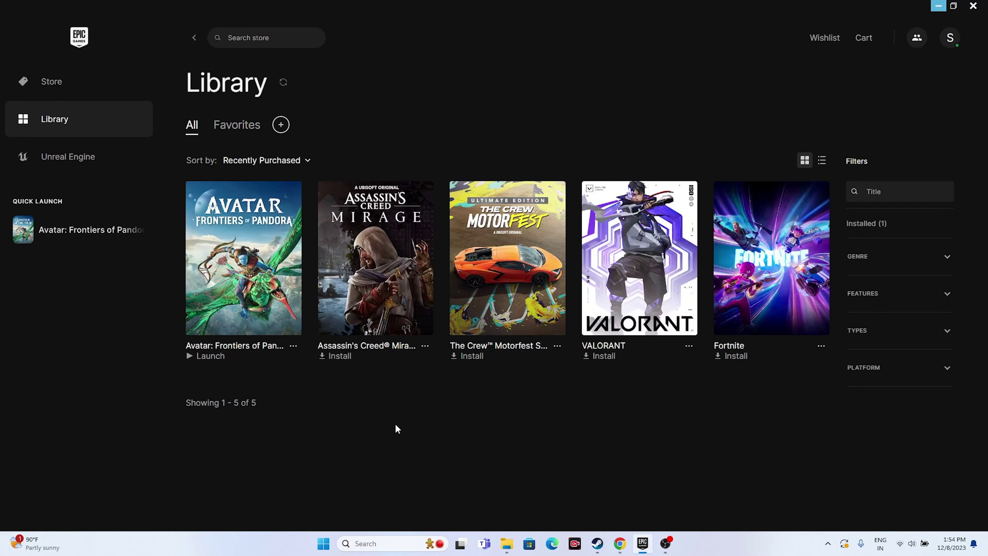
click(294, 346)
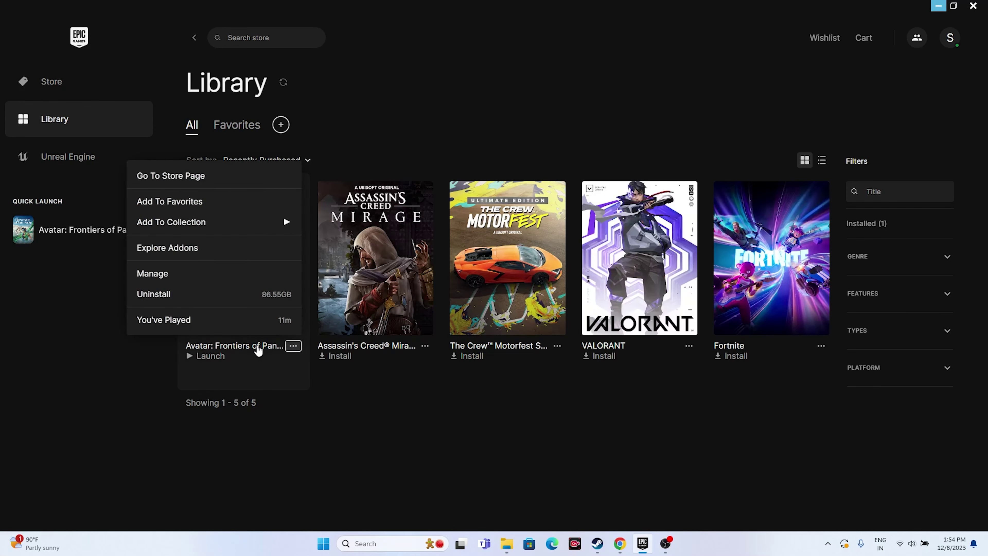
click(167, 274)
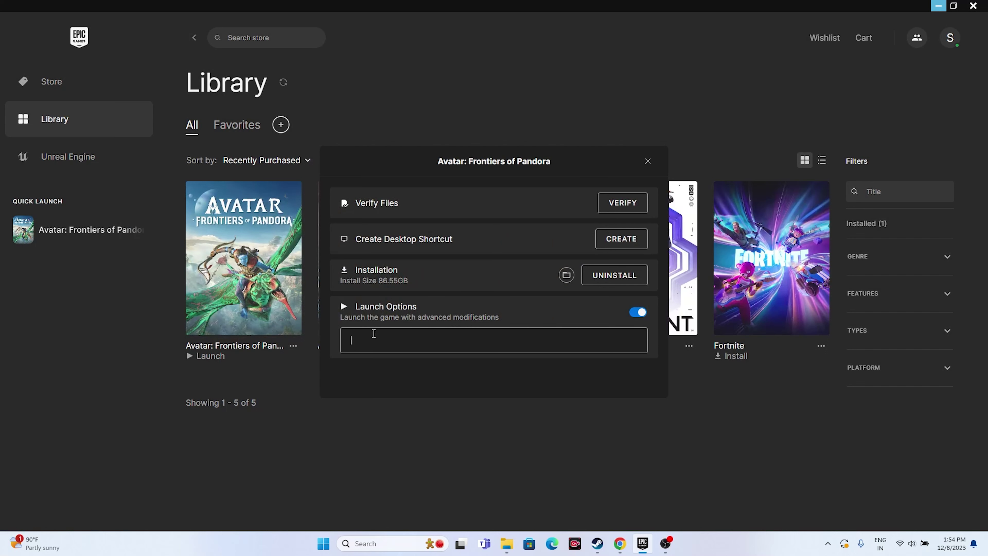
text(-)
text(2)
click(647, 162)
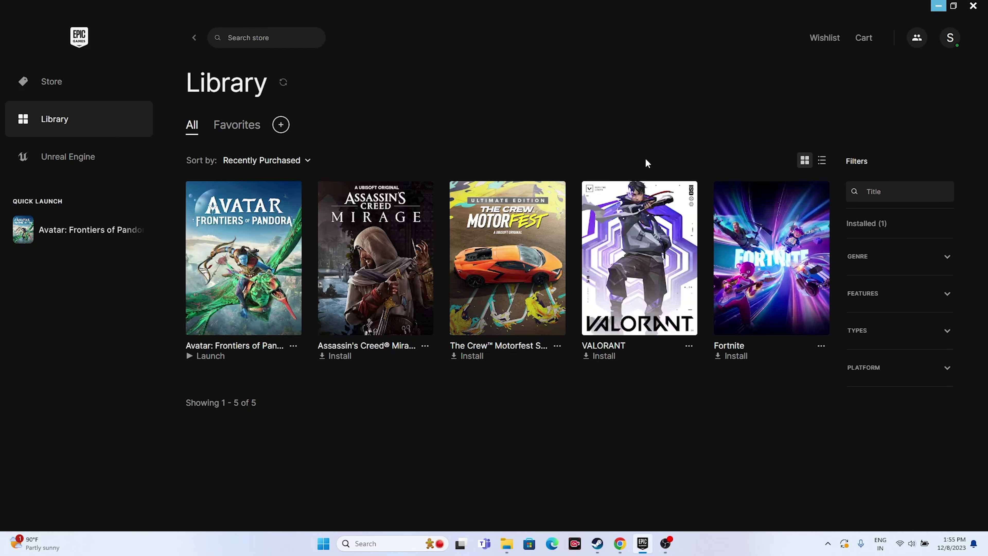
Step: Minimize the launcher, open the Windows Graphics settings and start adding a desktop app, browsing to Local Disk (C:)
click(937, 6)
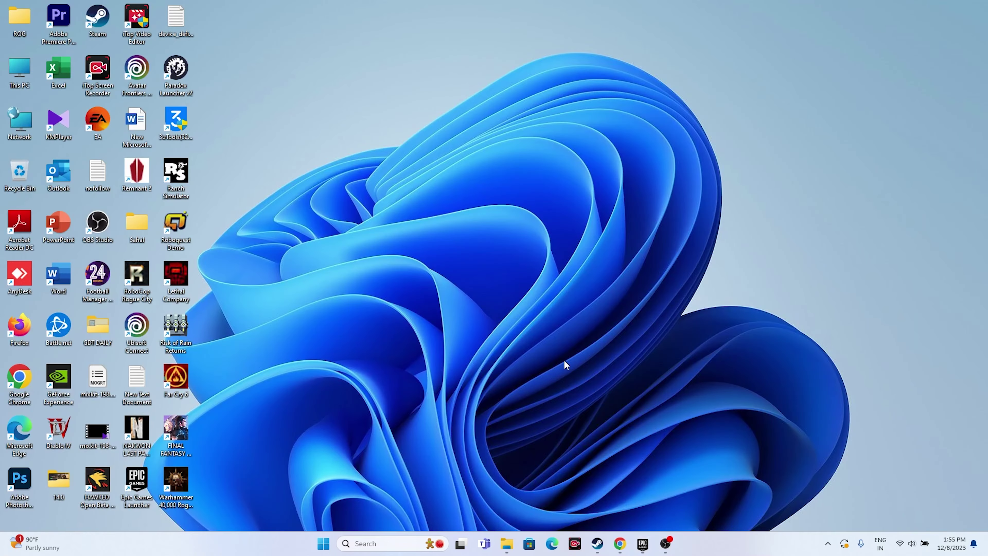
click(367, 544)
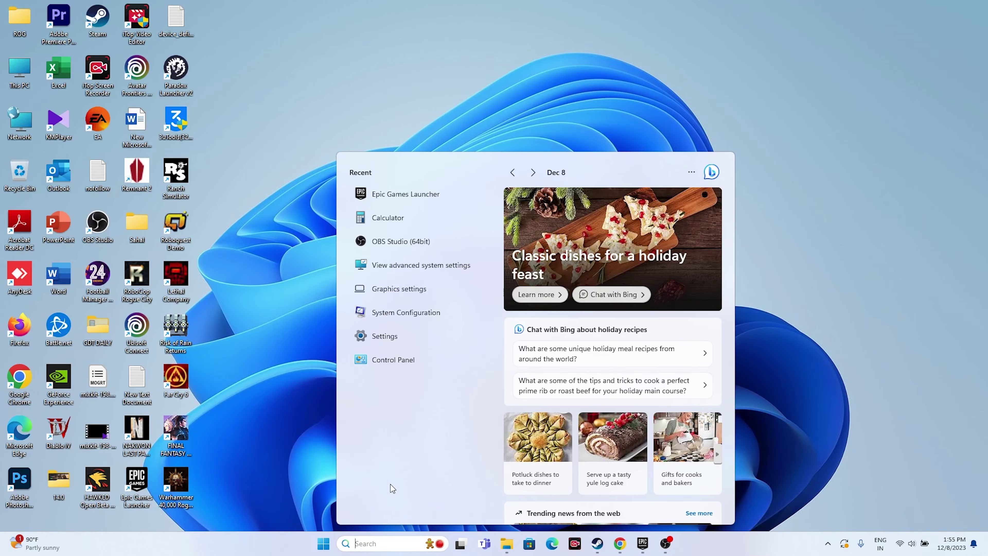
click(414, 288)
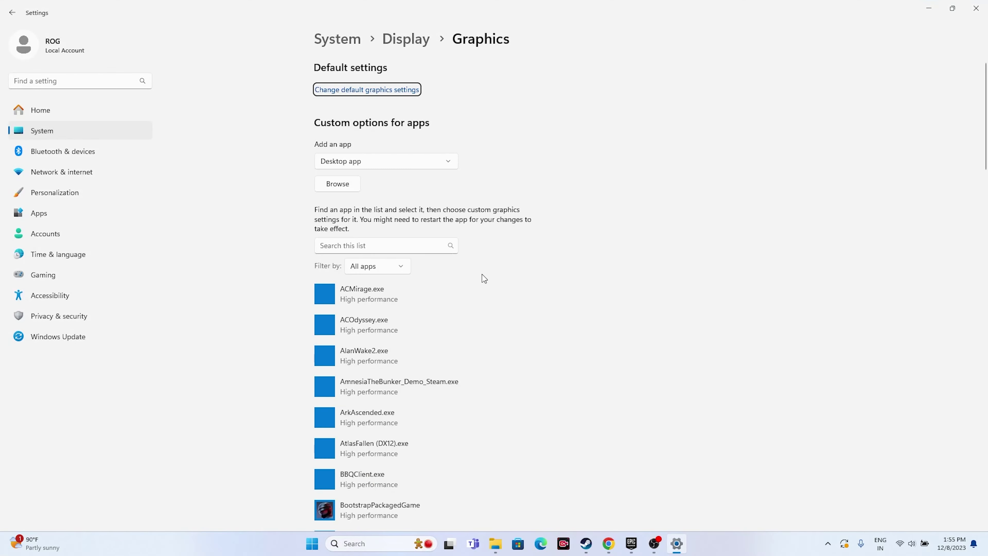
scroll(558, 262, down, 5)
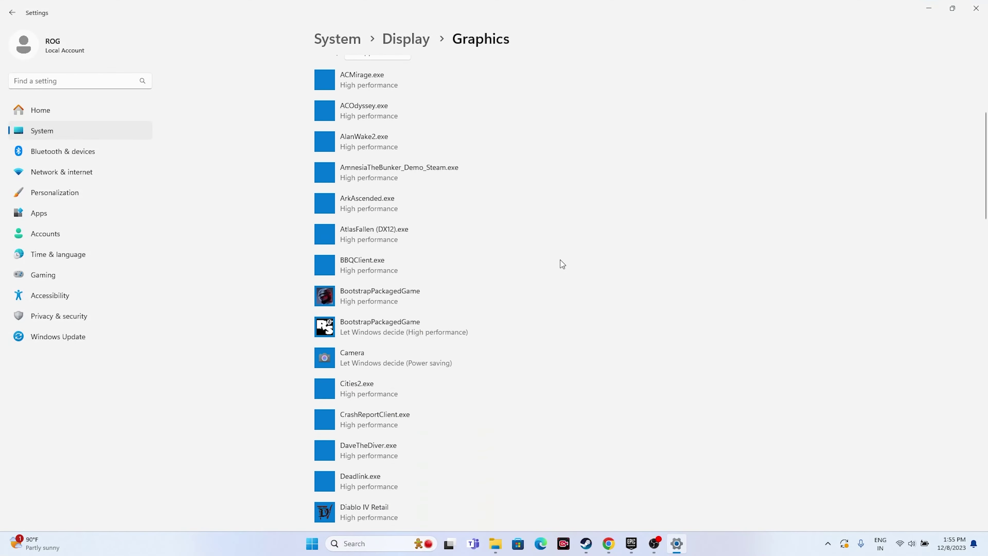
scroll(562, 264, up, 5)
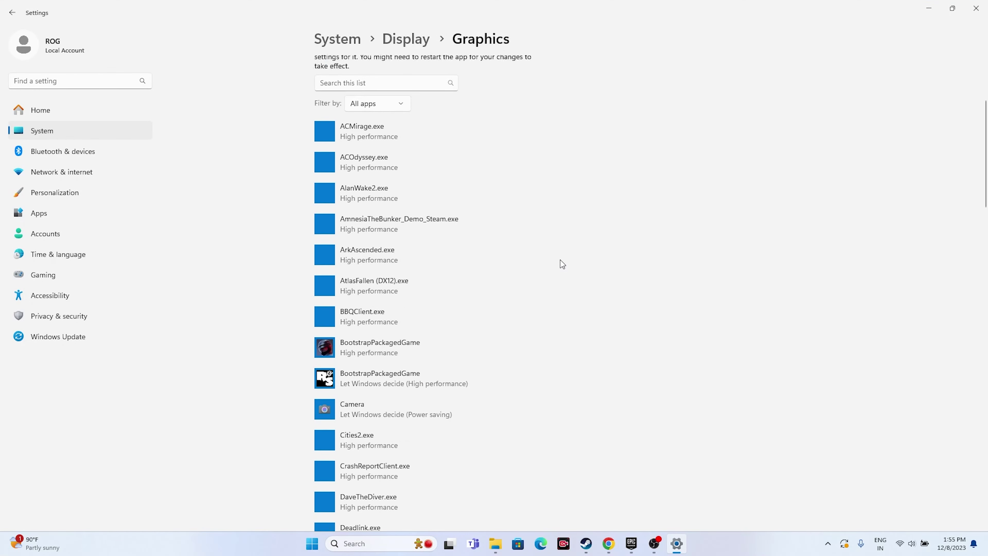
click(337, 184)
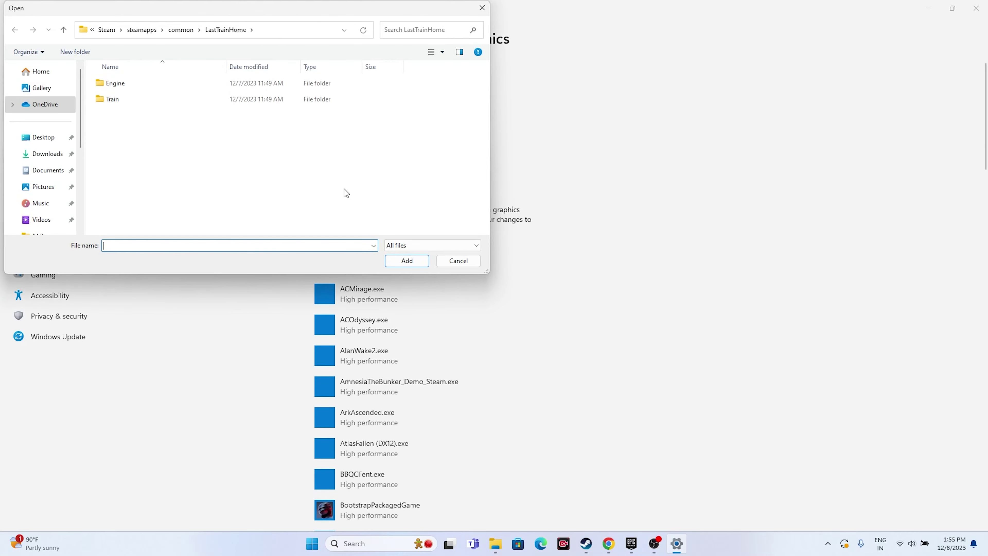
scroll(50, 179, down, 3)
click(49, 181)
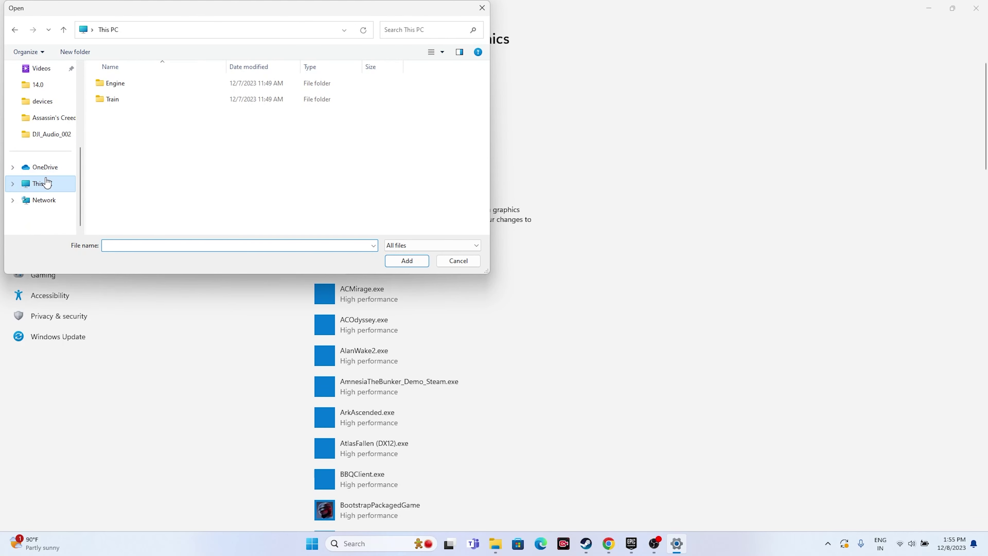
double_click(152, 94)
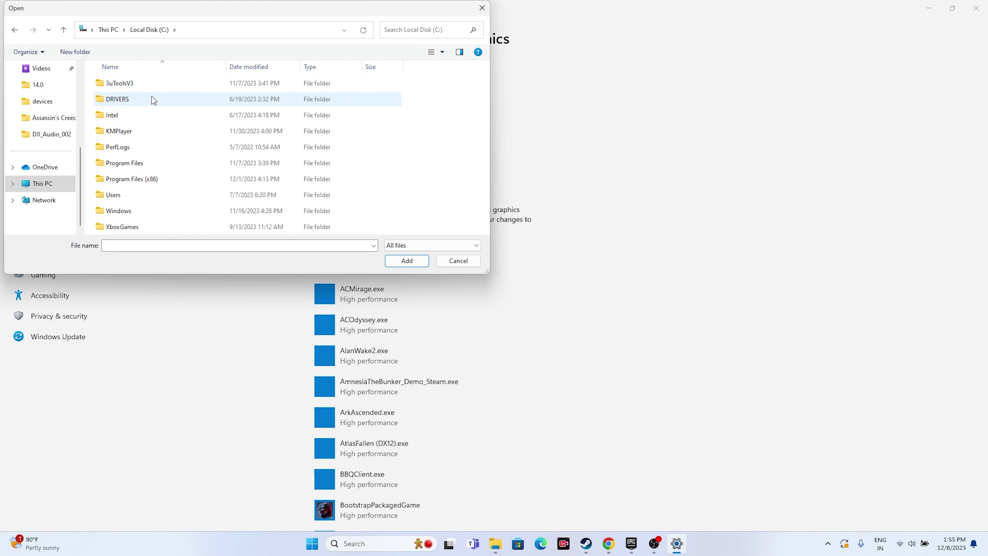
Step: Check the Epic Games folder in Program Files (x86) for the game, and return to Local Disk (C:)
double_click(145, 176)
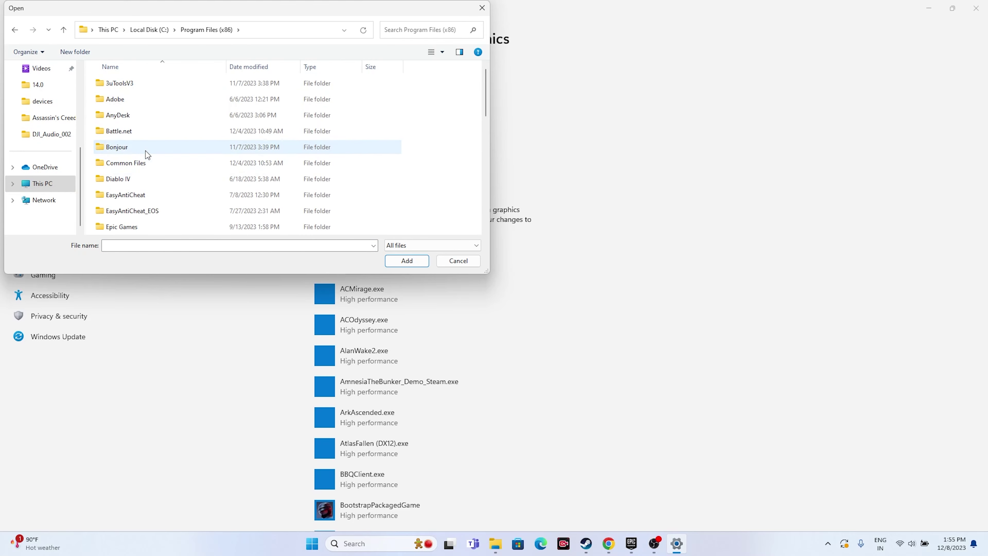
scroll(145, 151, down, 2)
double_click(145, 133)
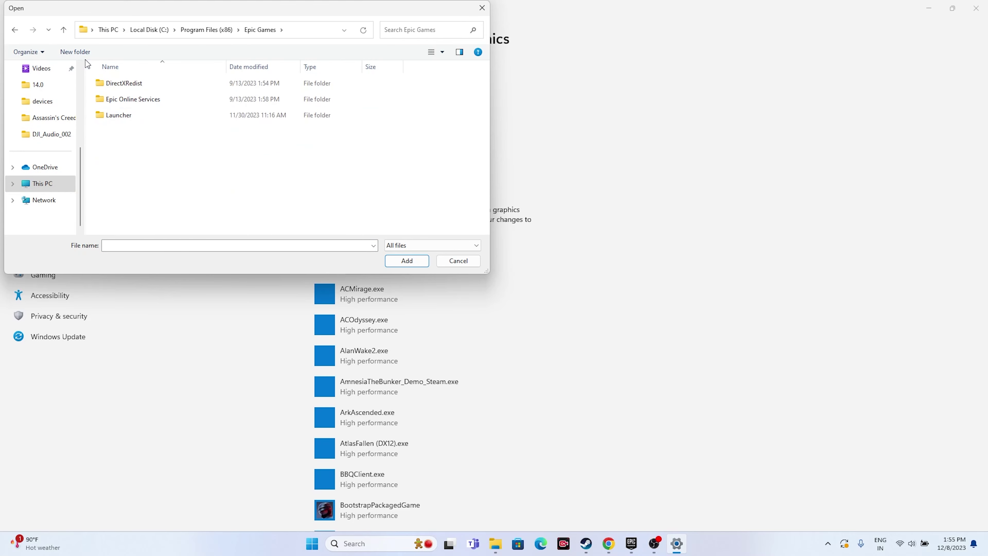
click(12, 30)
click(11, 30)
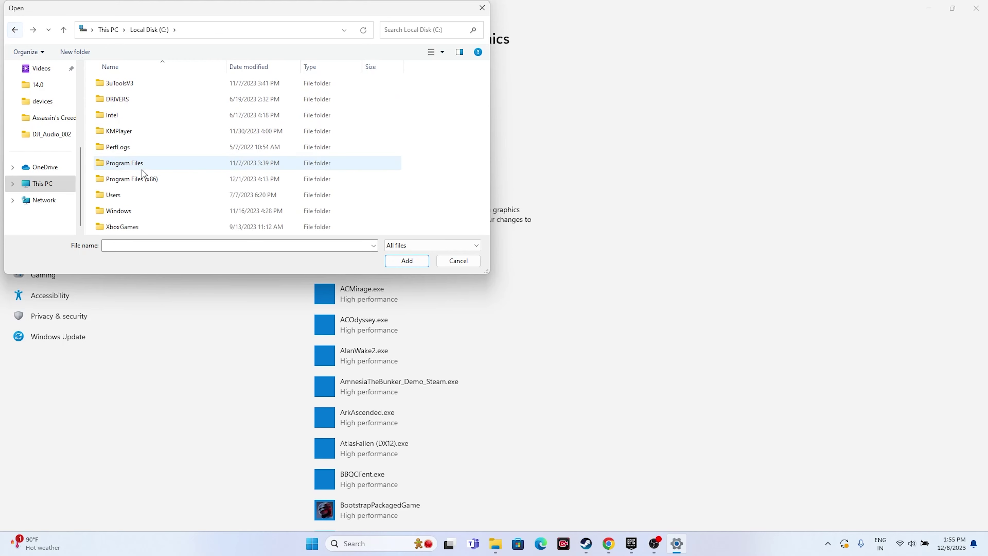
Step: Add the afop application from Program Files, Epic Games, AvatarFrontiersofPandora to the apps with custom graphics options
double_click(142, 167)
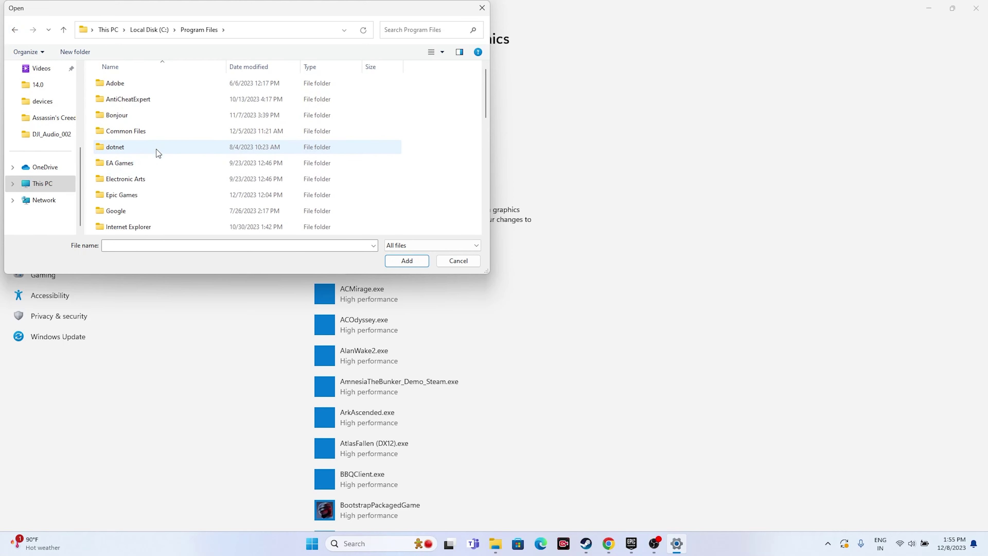
double_click(139, 194)
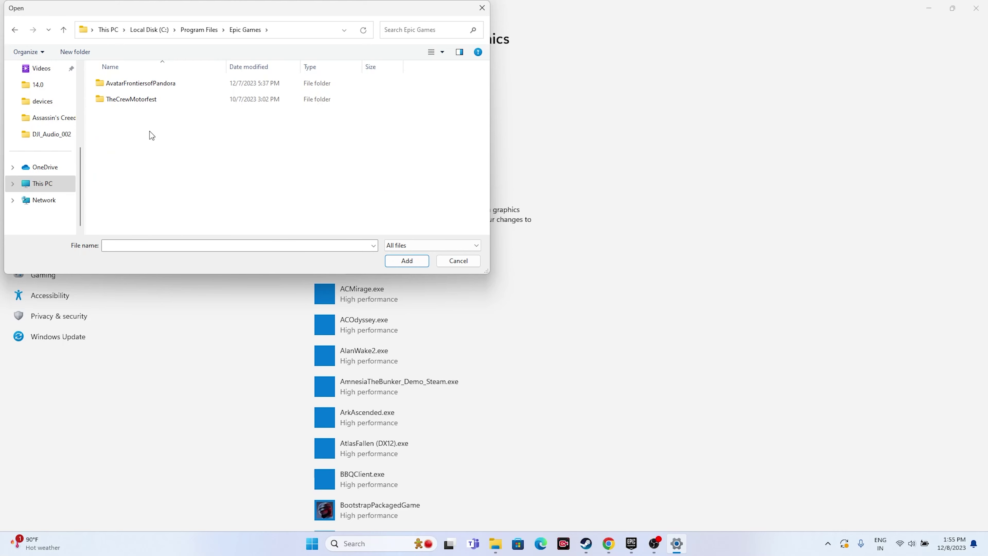
double_click(147, 86)
scroll(150, 155, down, 1)
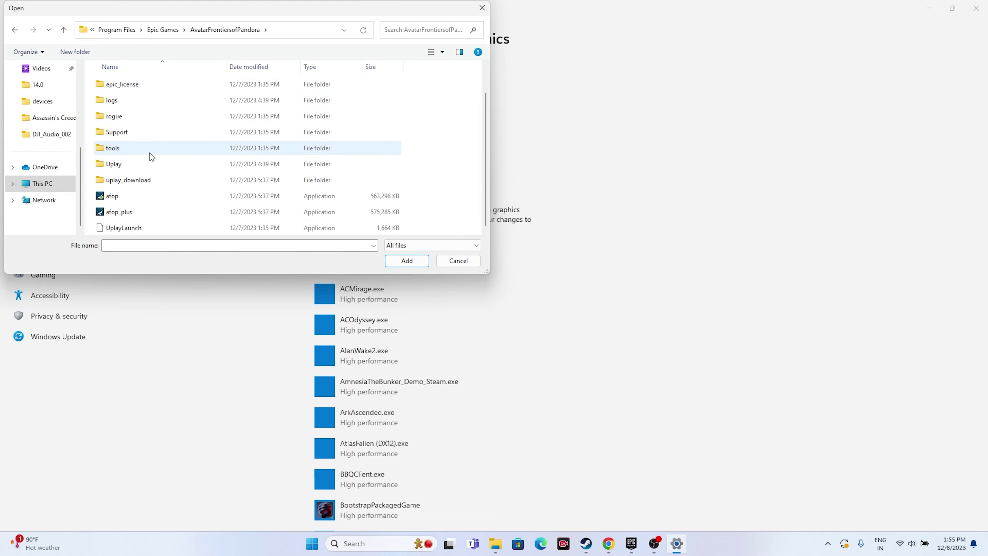
click(129, 196)
click(415, 266)
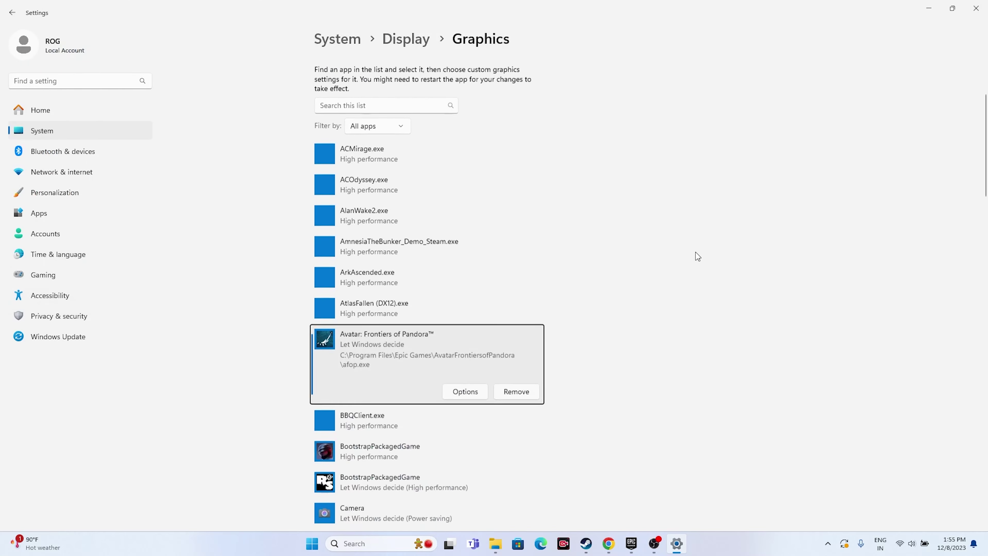
Step: Set the graphics preference of Avatar: Frontiers of Pandora to High performance, save it and close Settings
click(462, 390)
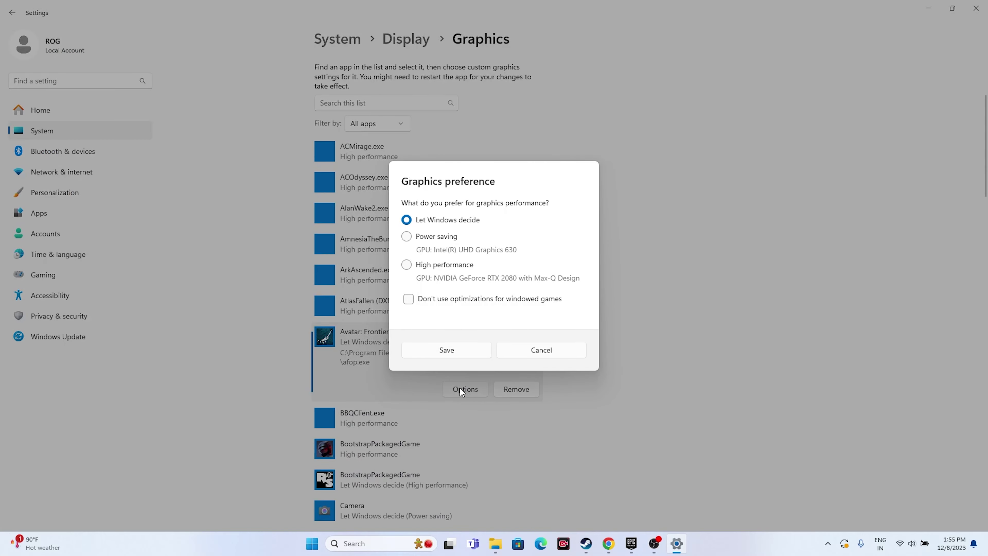
click(406, 264)
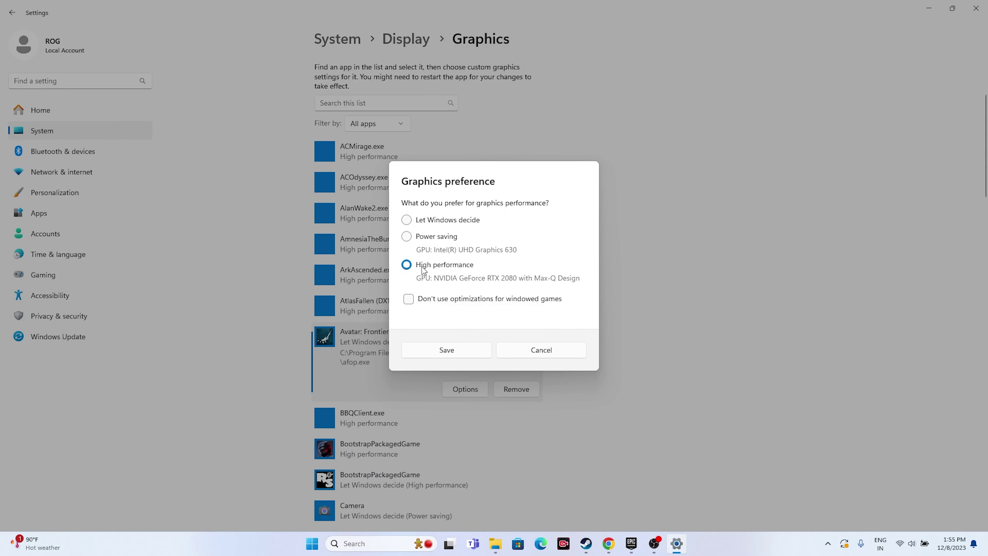
click(466, 348)
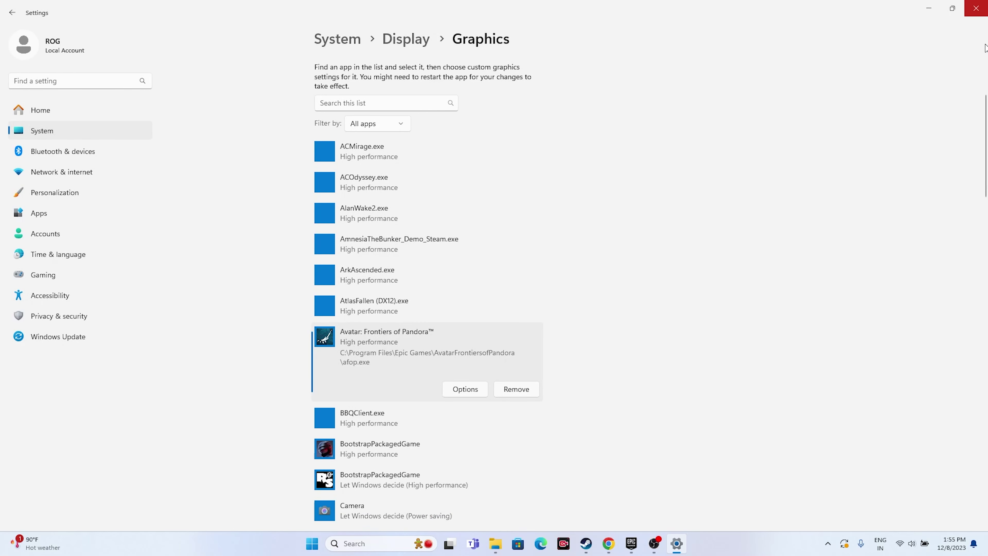
click(983, 16)
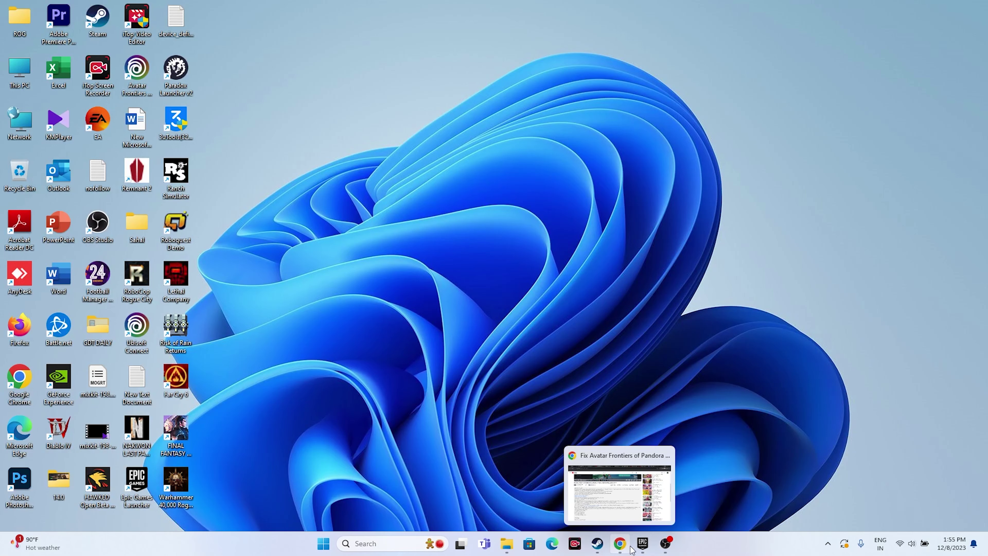
Step: Minimize the launcher again, and search Windows for the advanced system settings to open the advanced Performance Options
click(641, 548)
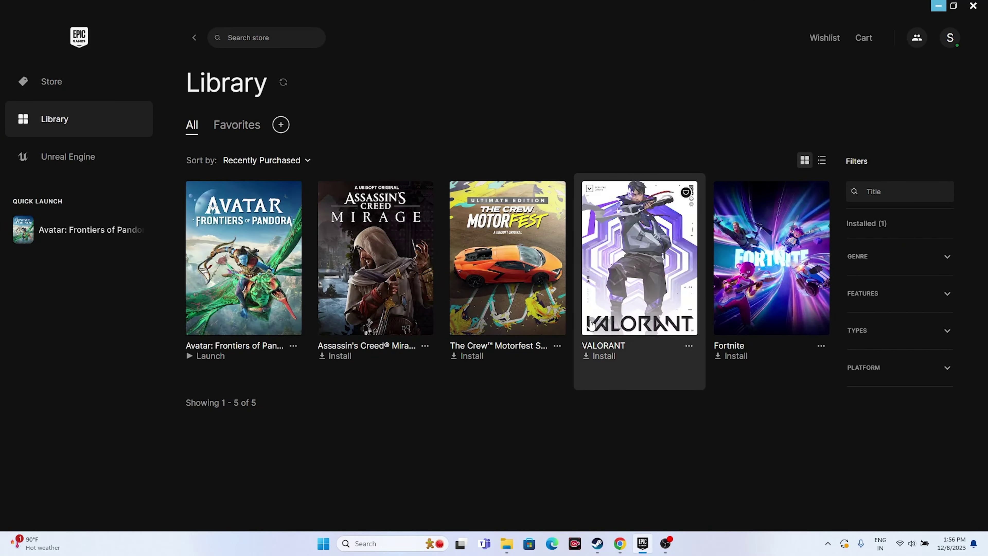
click(938, 5)
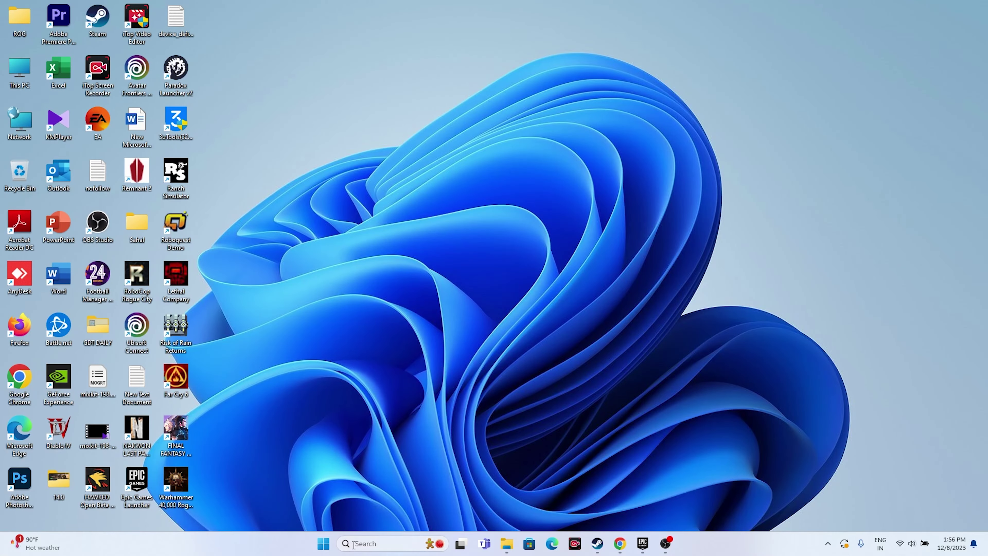
click(365, 544)
text(view advanced system settiiew)
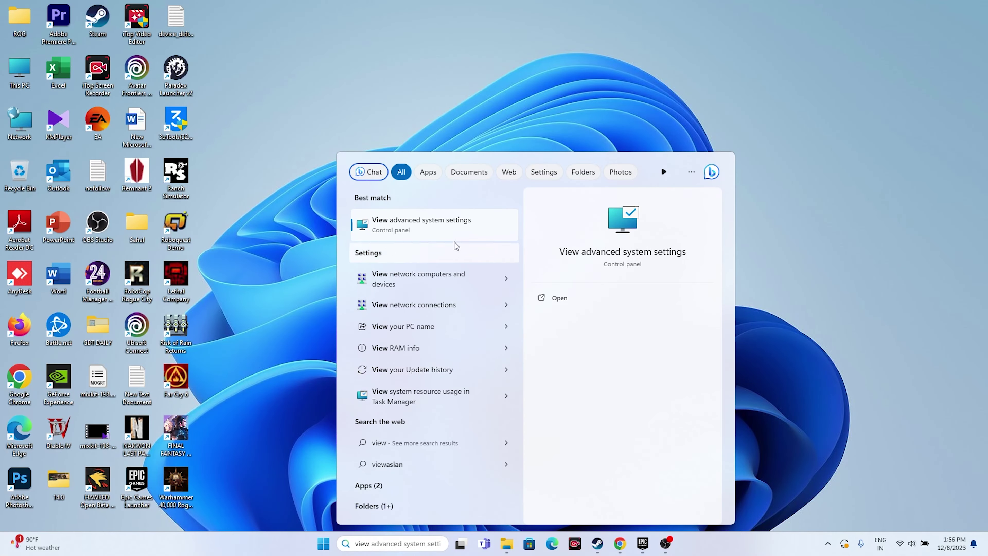
click(454, 221)
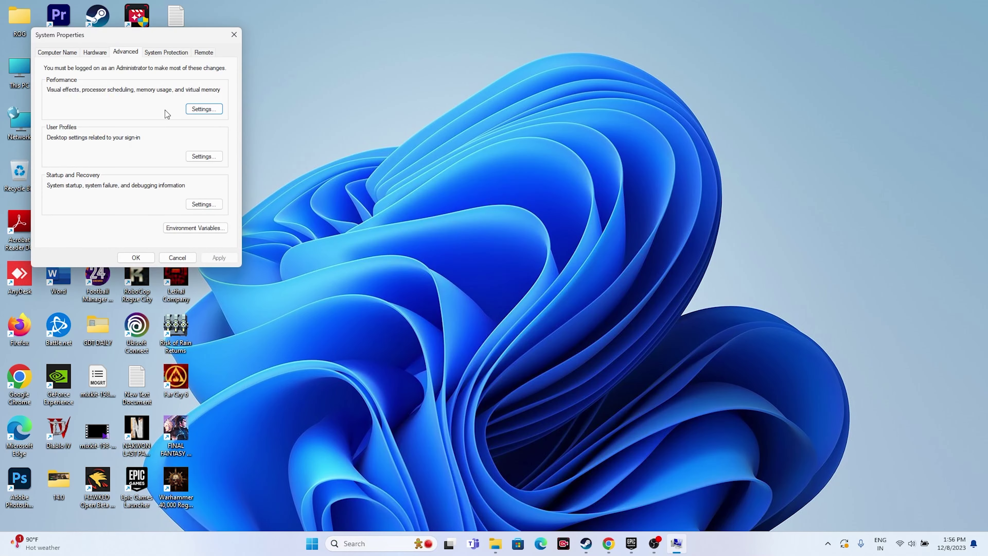
click(202, 111)
click(114, 94)
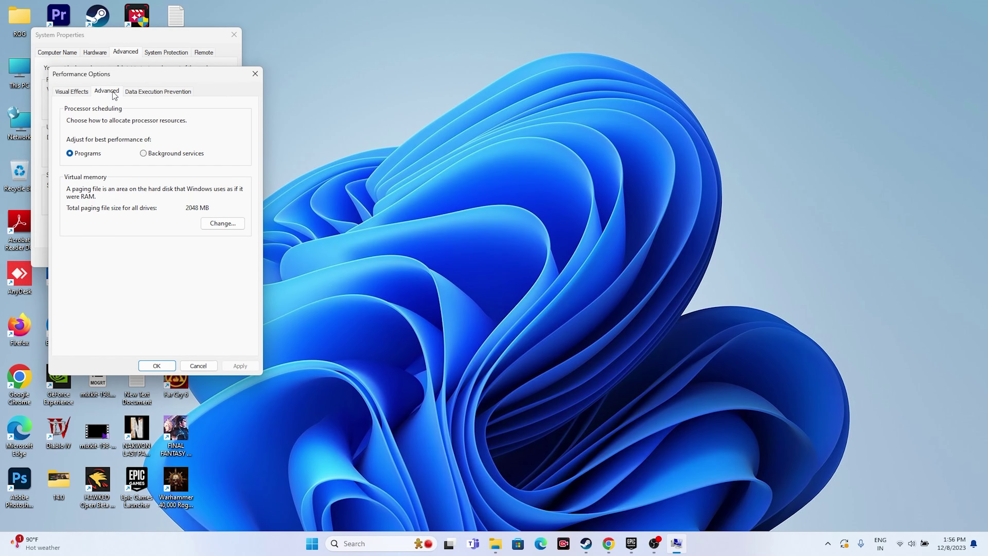
Step: Open the virtual memory settings and choose a custom paging file size for drive C:
click(214, 225)
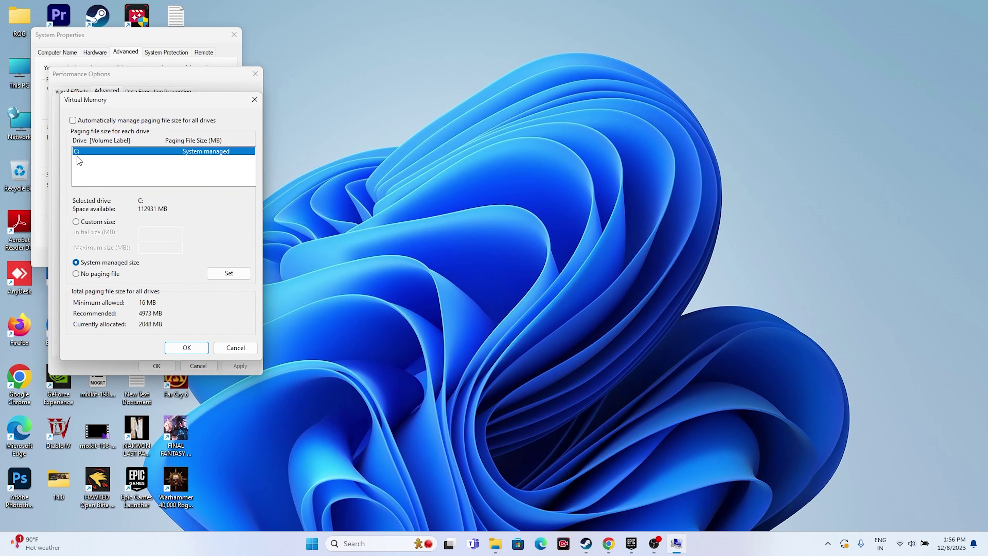
click(77, 221)
click(148, 230)
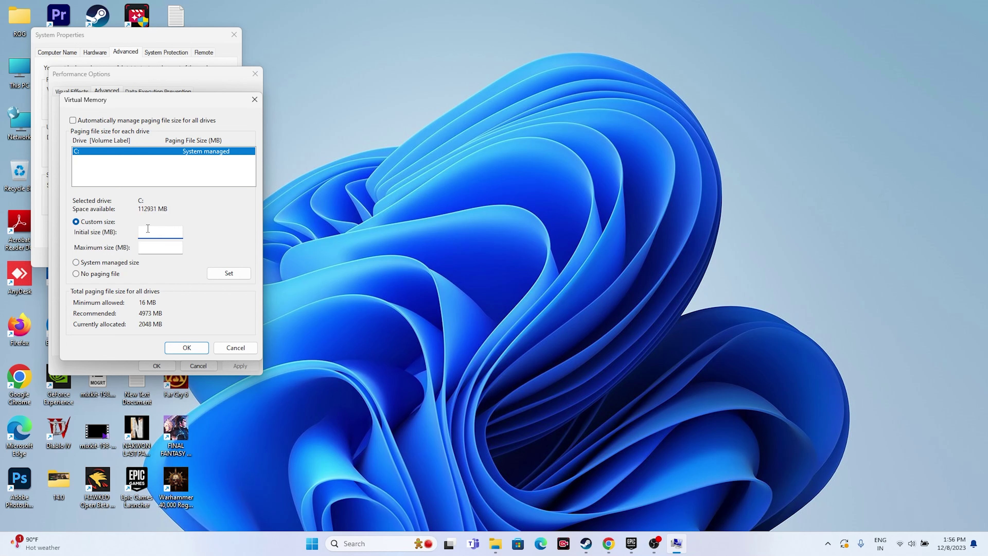
click(148, 245)
Step: Switch to Calculator and multiply 32 by 1024 and by 1.5 to work out the initial paging file size
click(373, 544)
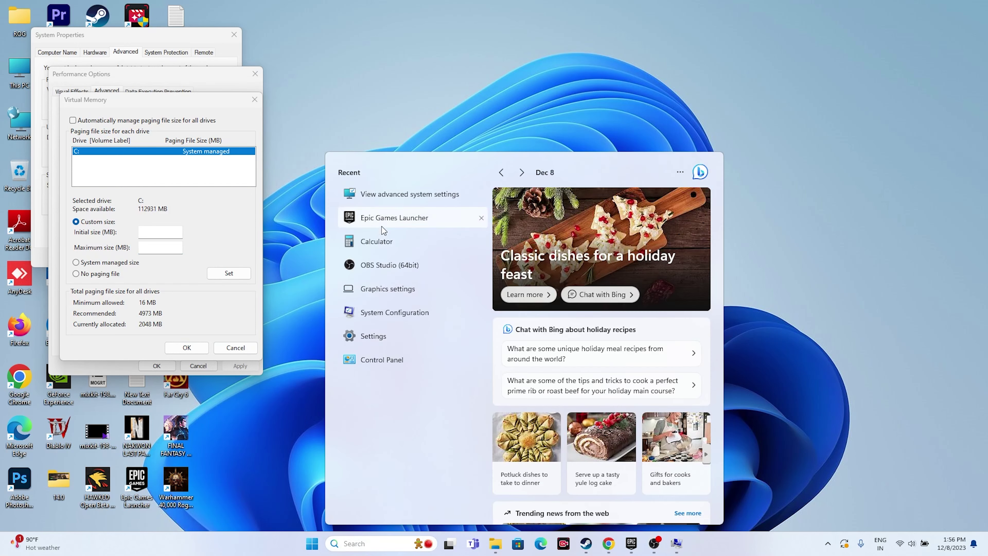
click(379, 240)
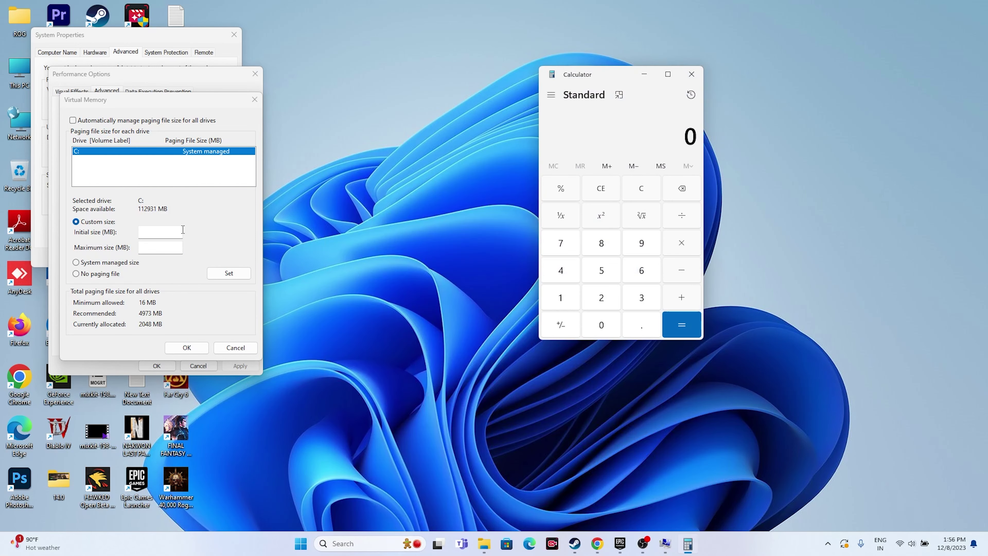
click(641, 299)
click(607, 300)
click(677, 245)
click(575, 306)
click(601, 325)
click(601, 298)
click(560, 270)
click(677, 243)
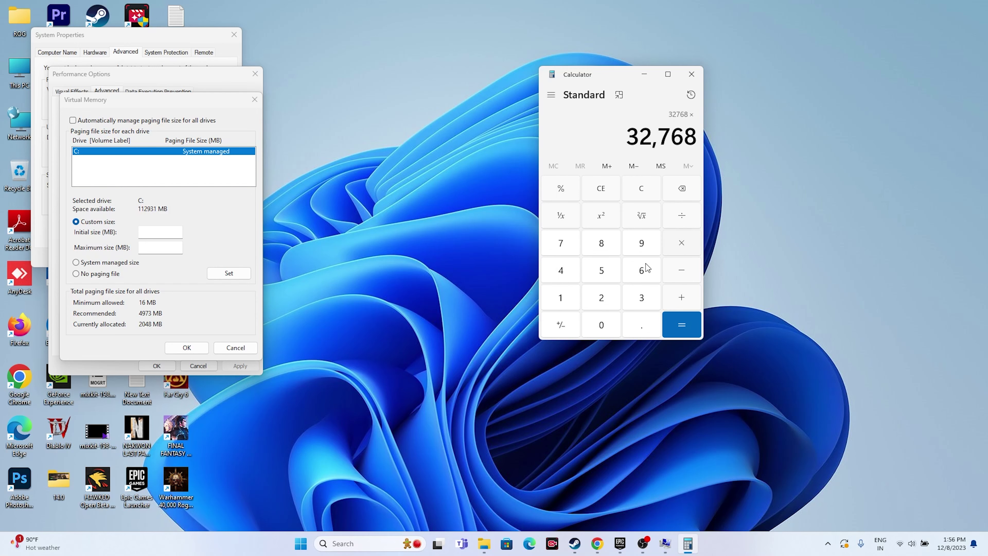
click(565, 297)
click(640, 325)
click(604, 270)
click(682, 325)
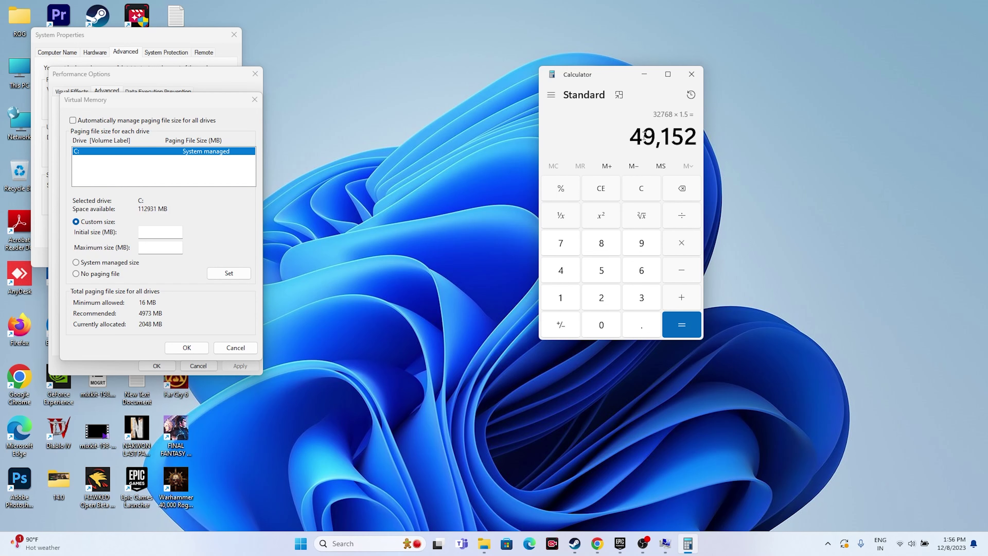
Step: Copy the Calculator result 49,152 into the initial size of the custom paging file
right_click(684, 144)
click(711, 152)
click(160, 232)
right_click(160, 232)
click(163, 274)
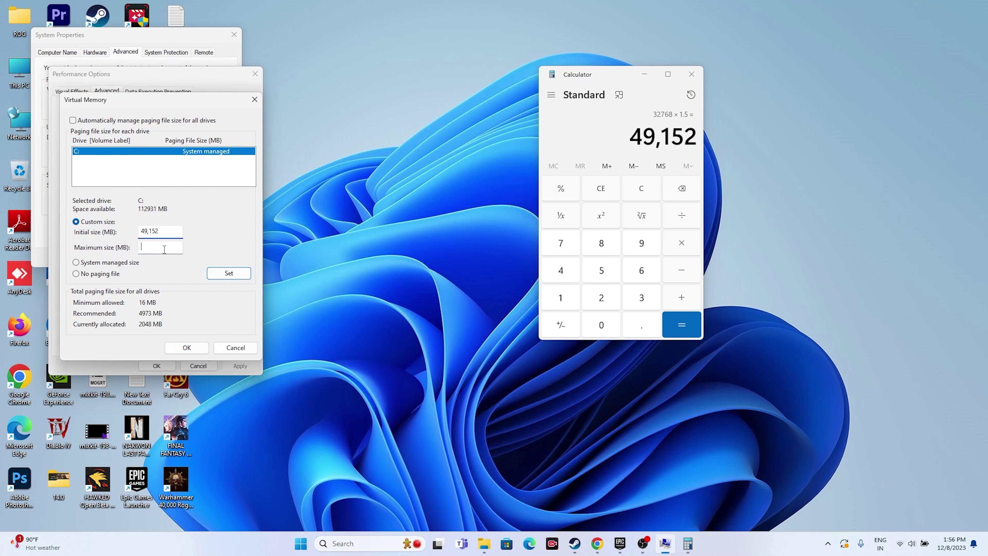
Step: Clear Calculator and multiply 32 by 1024 and by 3 to work out the maximum paging file size
click(161, 247)
click(587, 192)
click(640, 299)
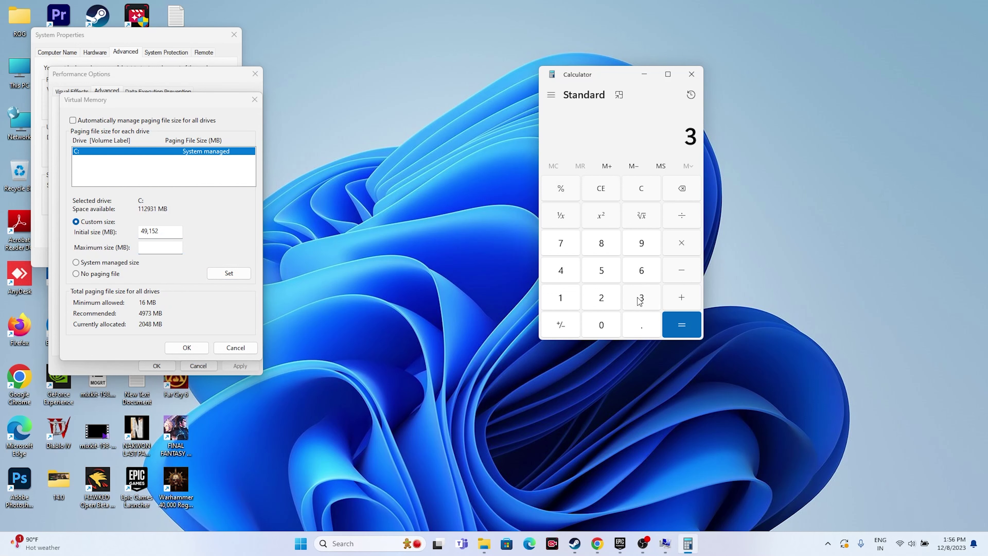
click(607, 301)
click(681, 250)
click(569, 298)
click(594, 325)
click(599, 298)
click(577, 279)
click(668, 328)
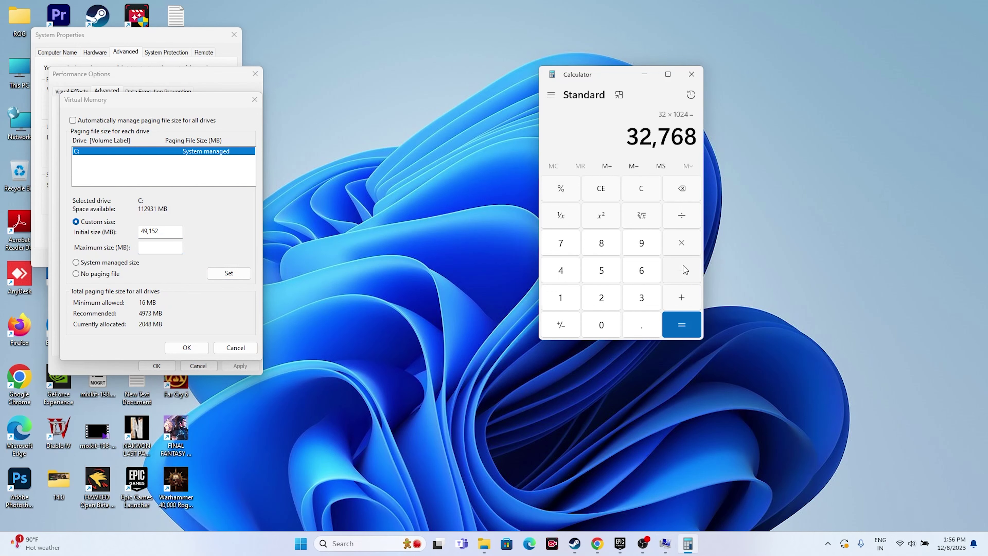
click(682, 243)
click(641, 301)
click(673, 320)
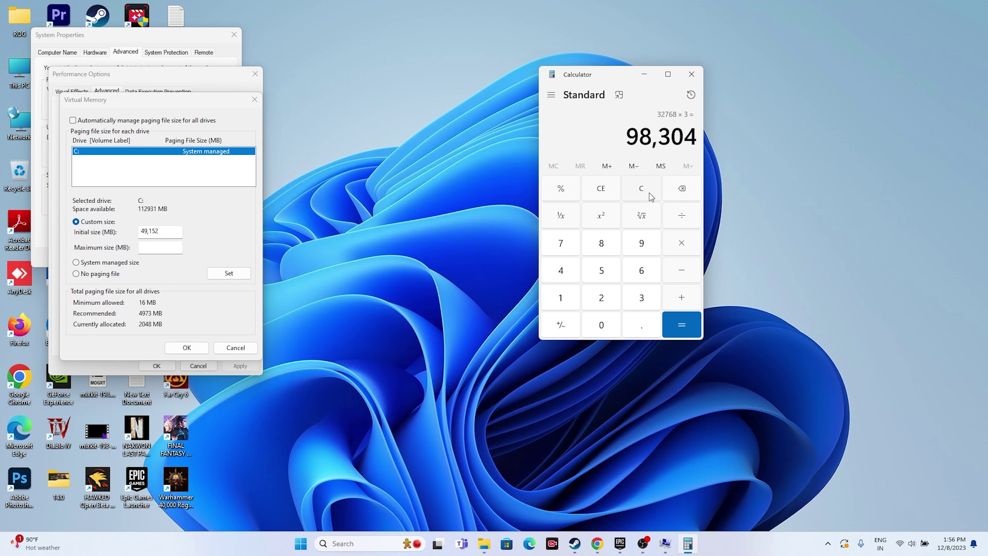
Step: Copy the result 98,304 into the maximum paging file size, confirm the virtual memory and performance settings, and close System Properties and Calculator
drag(627, 136, 696, 140)
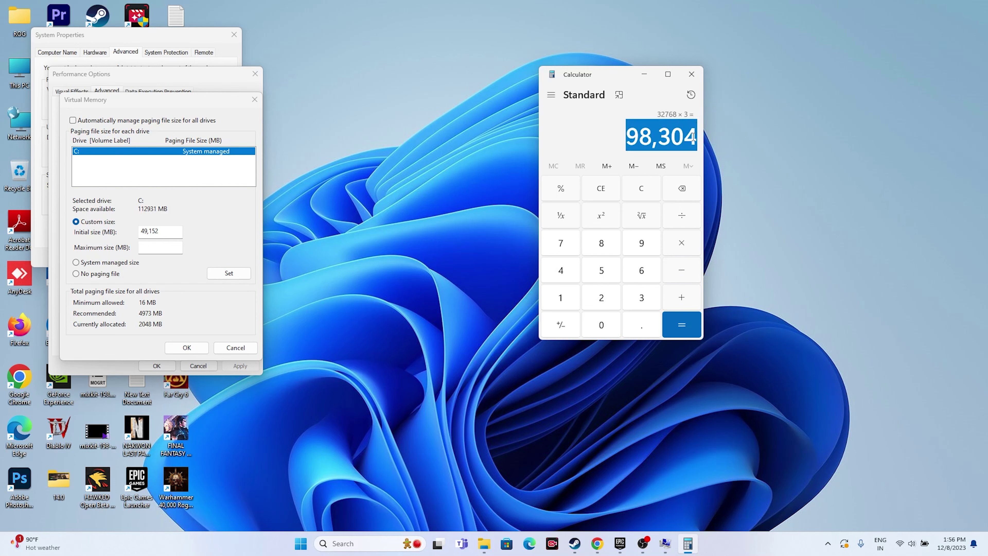
right_click(696, 139)
click(719, 149)
right_click(160, 246)
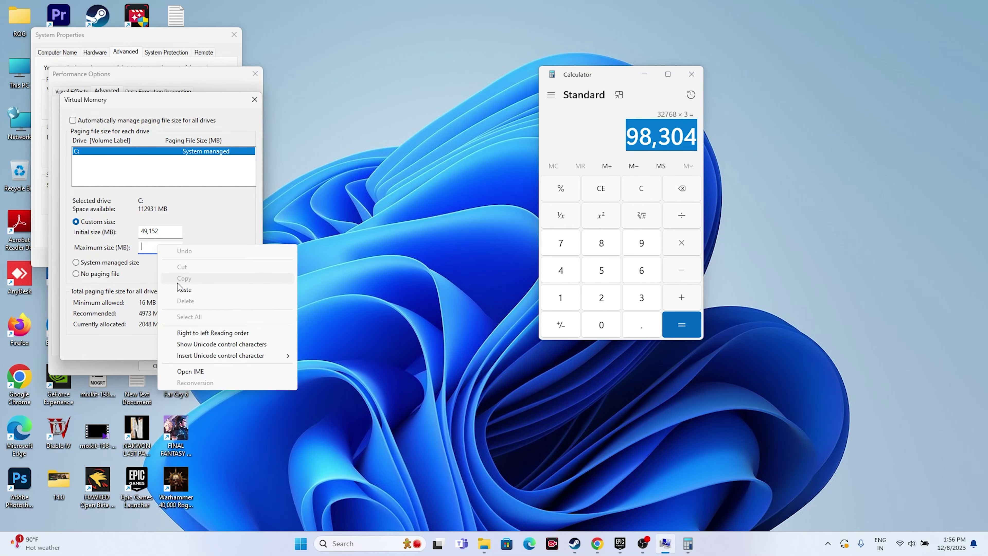
click(179, 293)
click(187, 348)
click(156, 366)
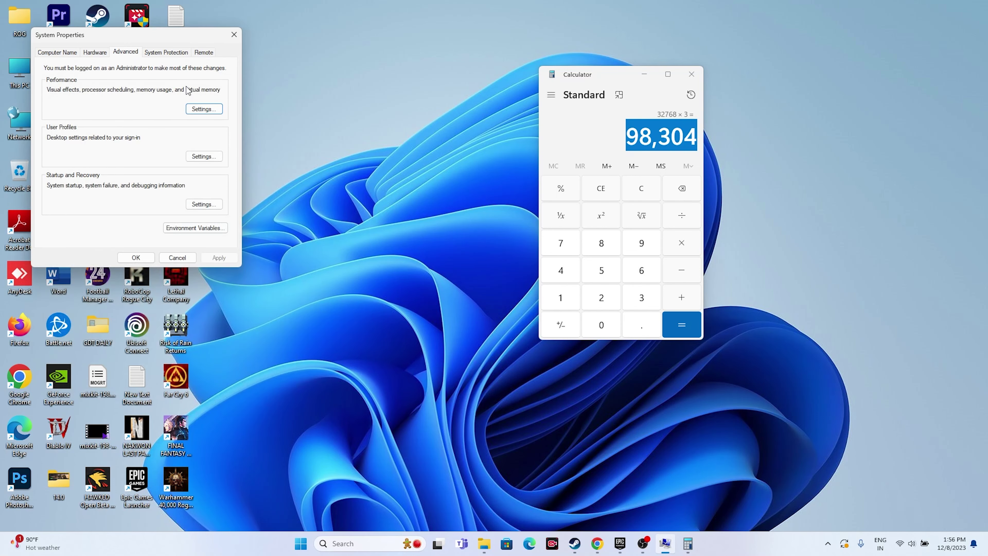
click(233, 35)
click(691, 74)
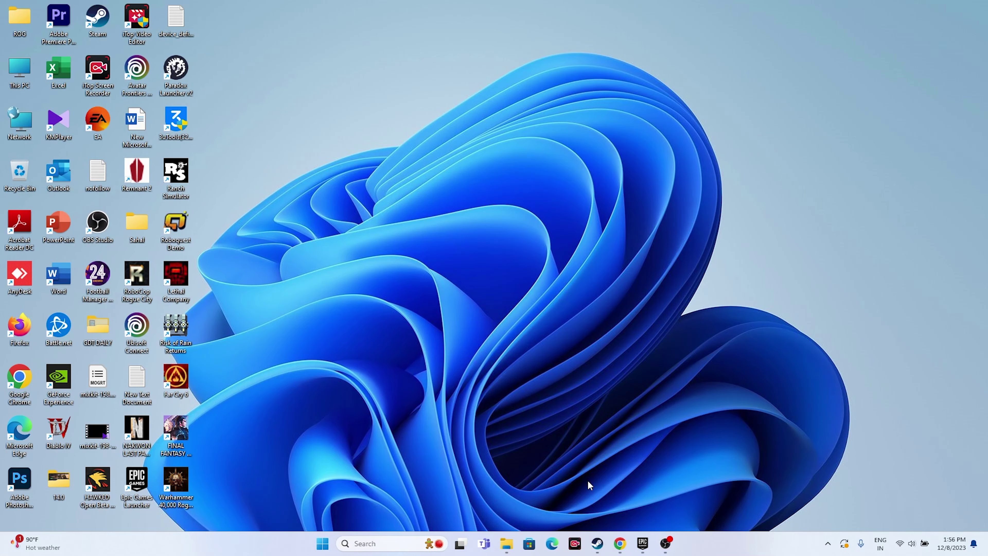
Step: Minimize the Epic Games launcher, check Windows Update in Settings for pending updates, and close Settings
click(642, 543)
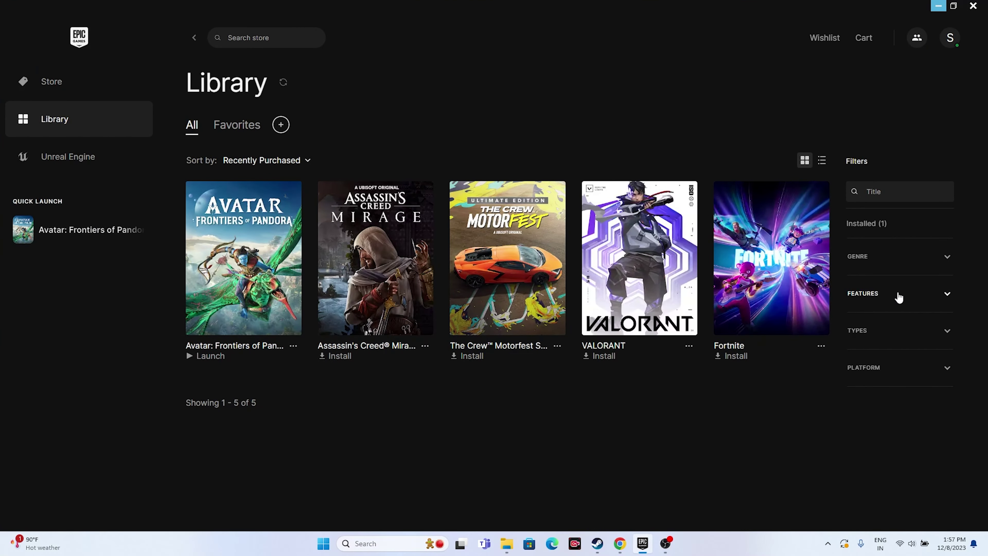
click(938, 6)
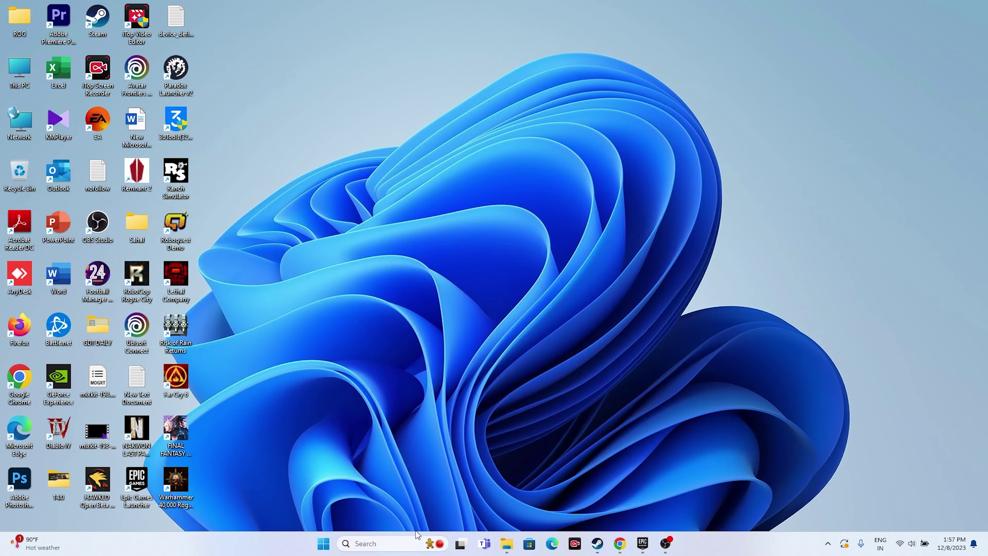
click(367, 544)
click(385, 336)
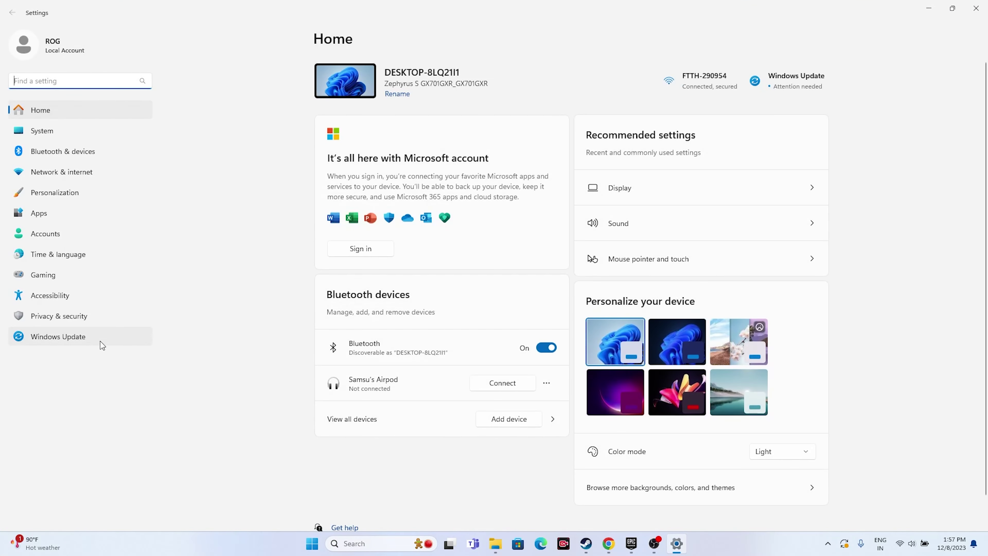
click(101, 338)
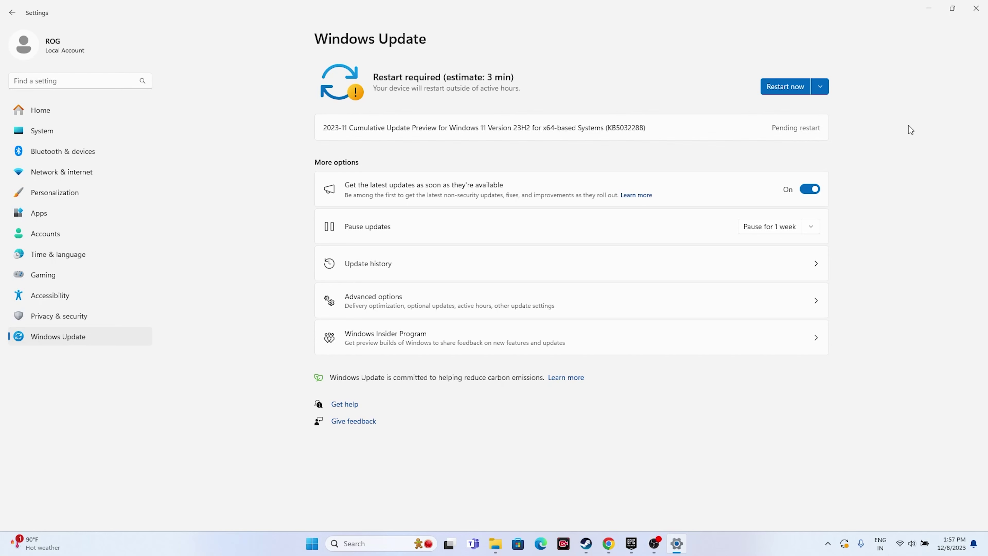
click(976, 8)
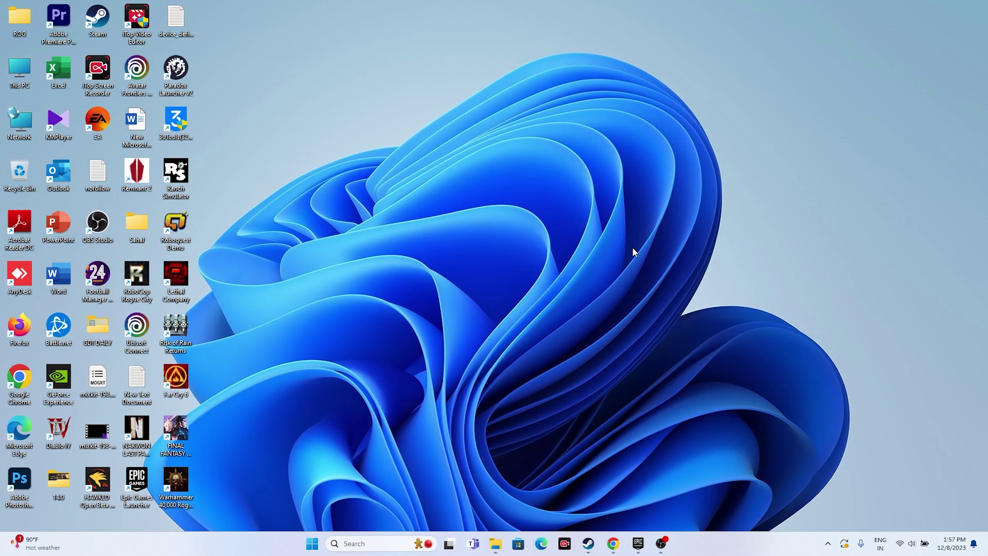
Step: Switch to Chrome, bring up the official NVIDIA GeForce Drivers page and decline its push notifications
click(642, 544)
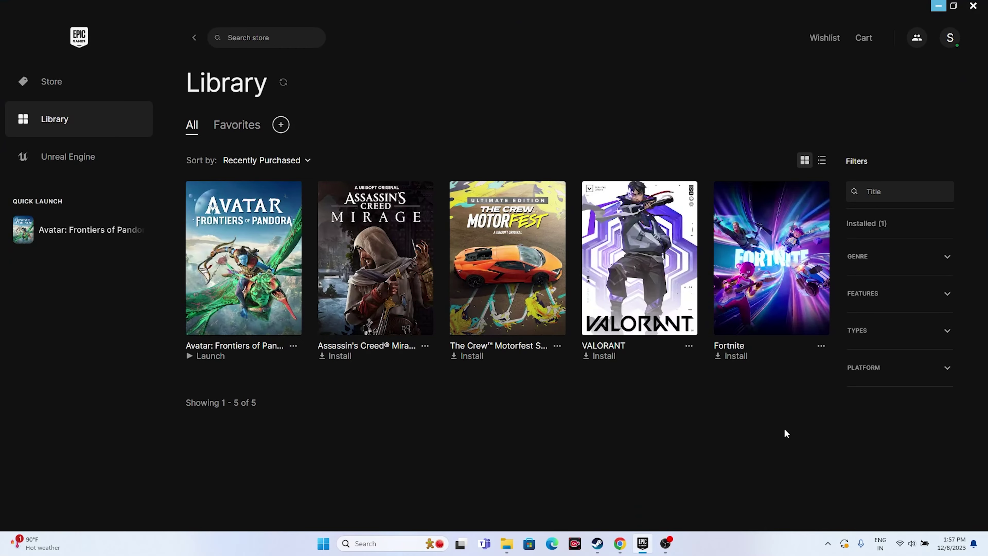
click(938, 6)
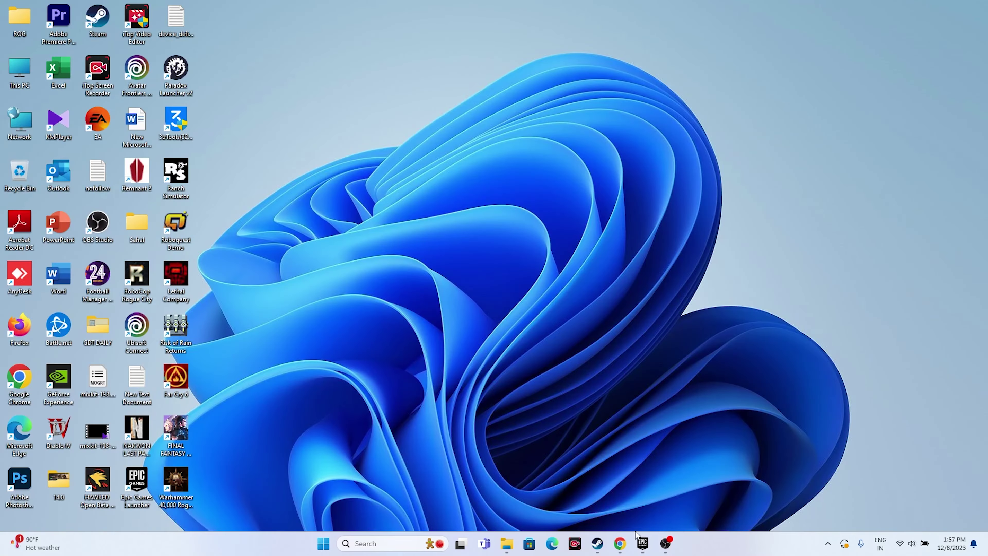
click(620, 543)
click(389, 8)
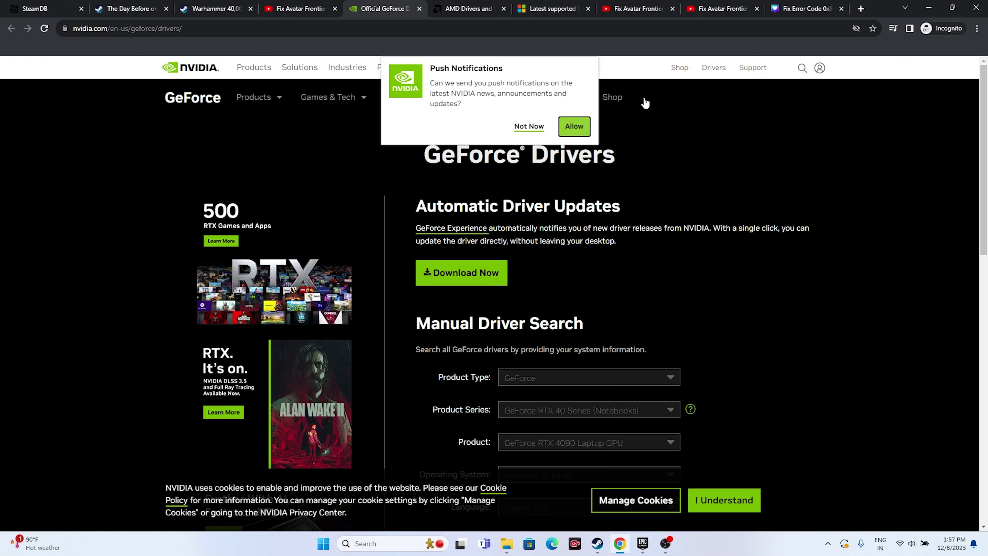
click(529, 126)
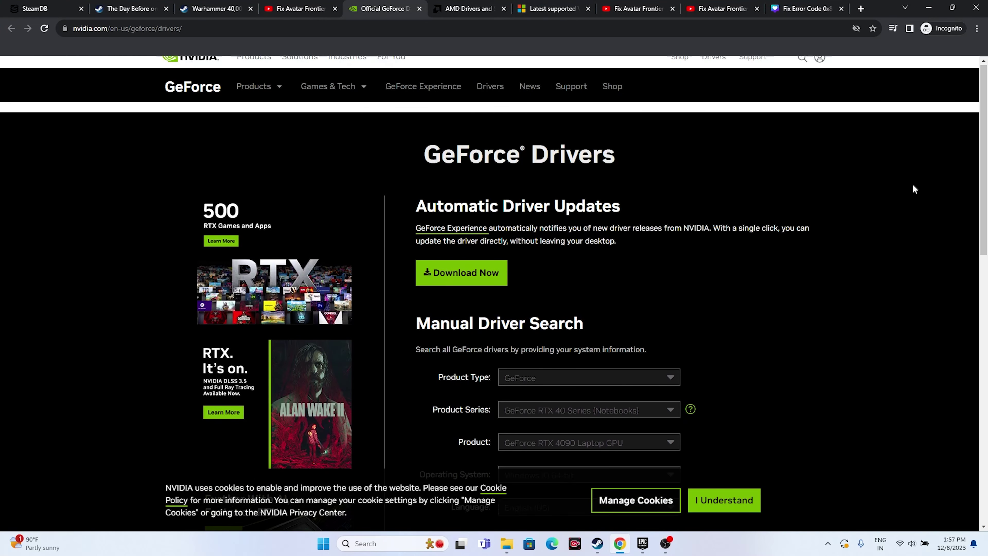
click(451, 9)
click(392, 7)
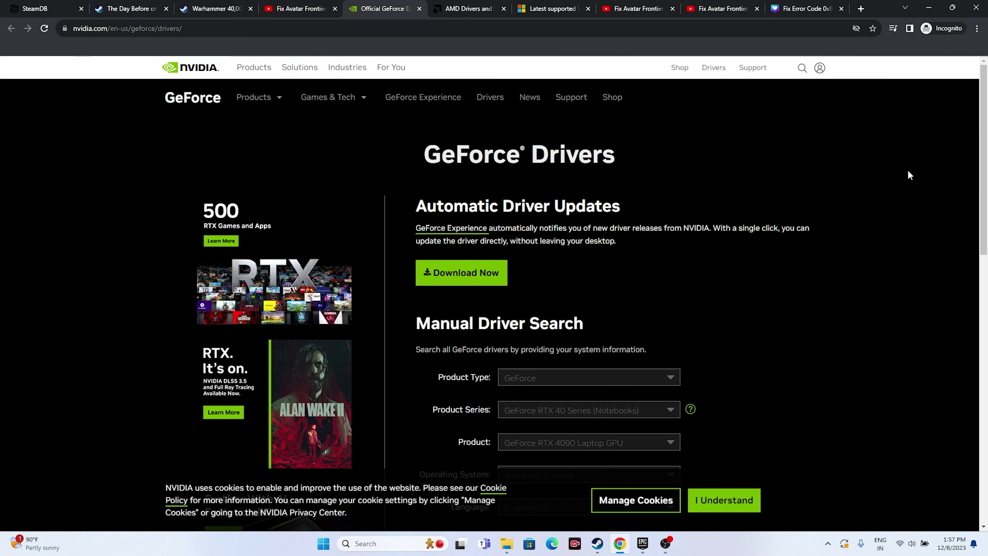
Step: Run a manual driver search for GeForce, GeForce RTX 40 Series, NVIDIA GeForce RTX 4090 on Windows 11
scroll(909, 173, down, 3)
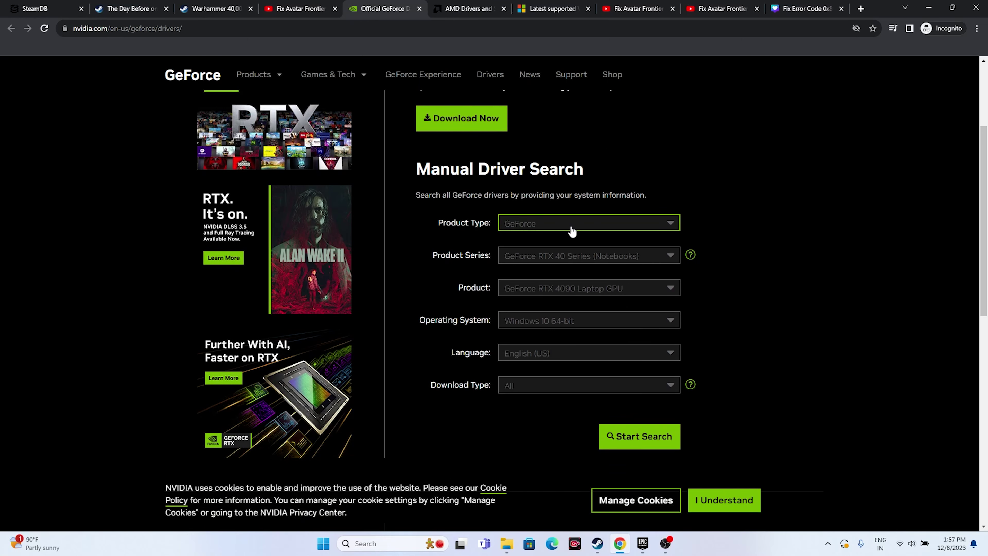
click(584, 228)
click(541, 242)
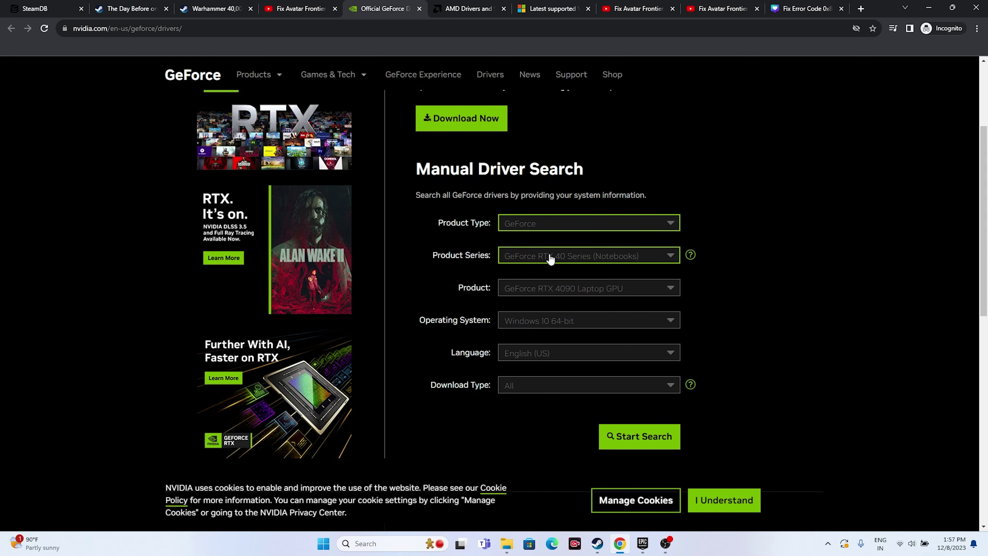
click(550, 257)
click(560, 296)
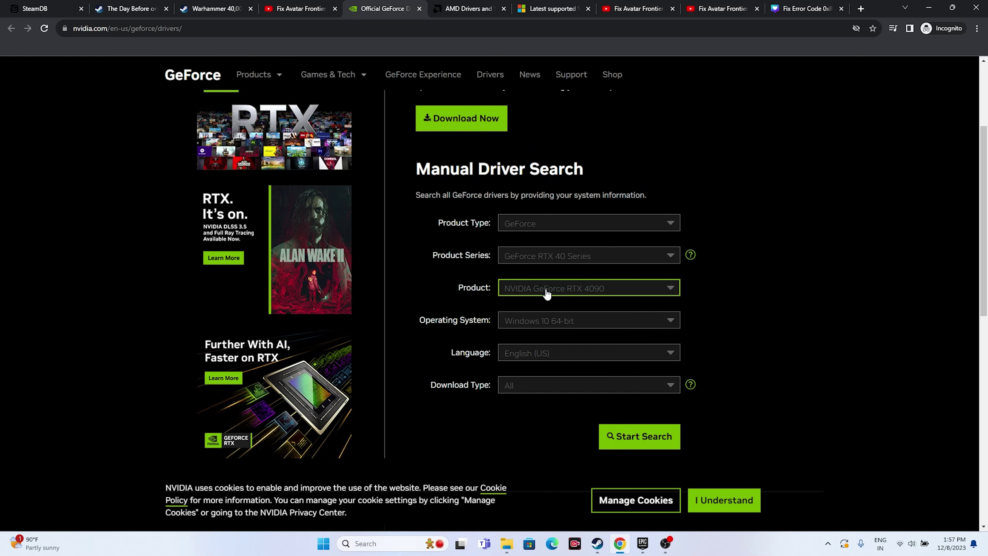
click(547, 293)
click(550, 306)
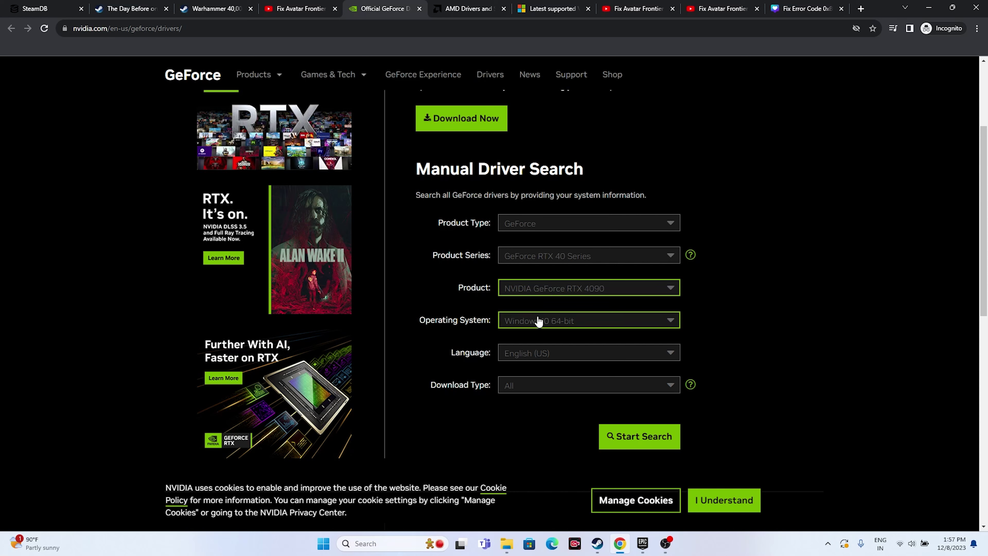
click(544, 323)
click(563, 353)
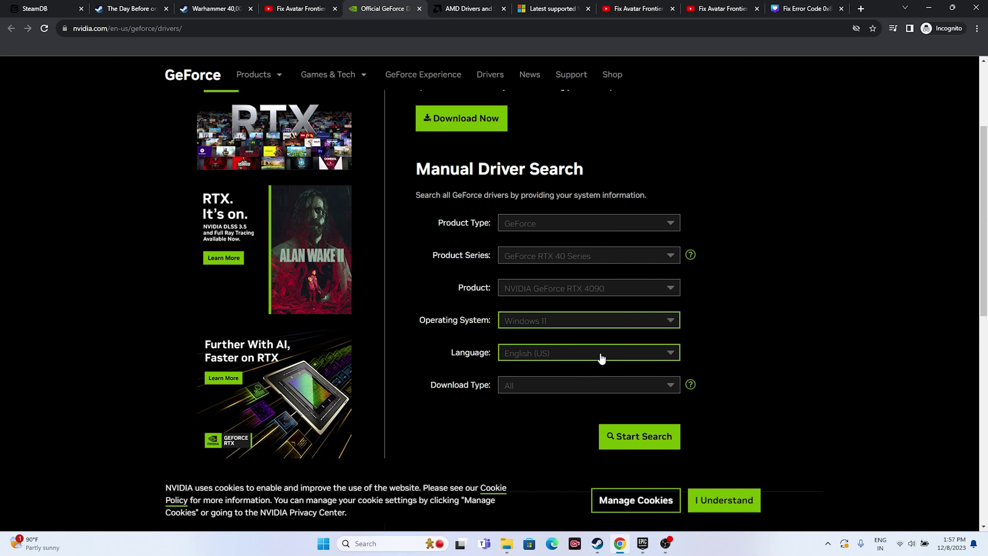
click(656, 435)
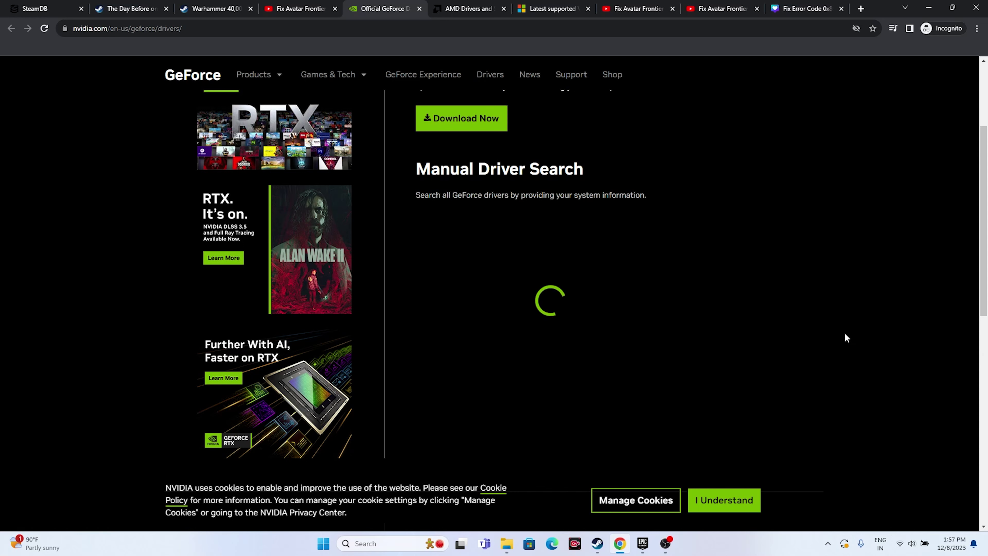
Step: Review the driver results and highlight the GeForce Game Ready Driver entry with version 546.29
scroll(792, 253, down, 5)
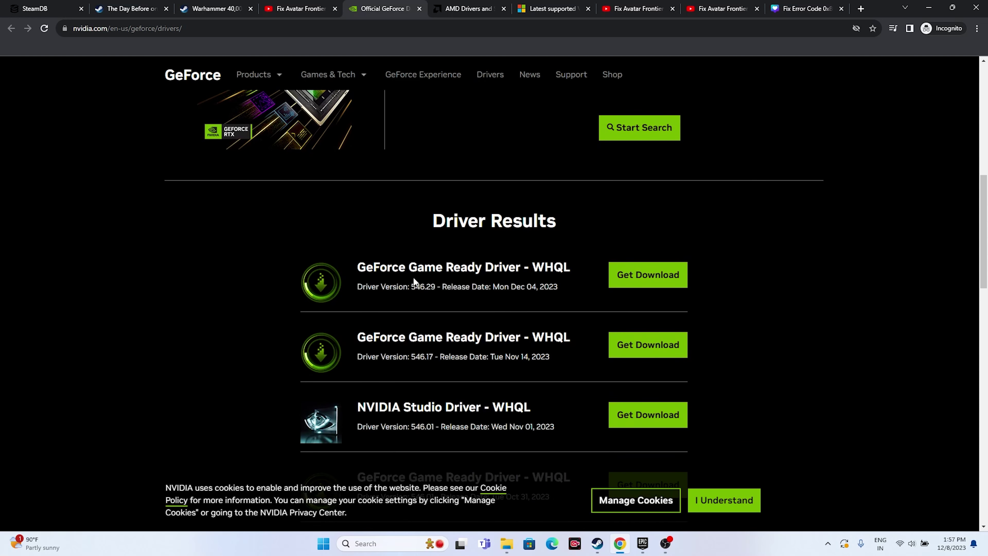
drag(422, 286, 438, 286)
drag(357, 266, 553, 288)
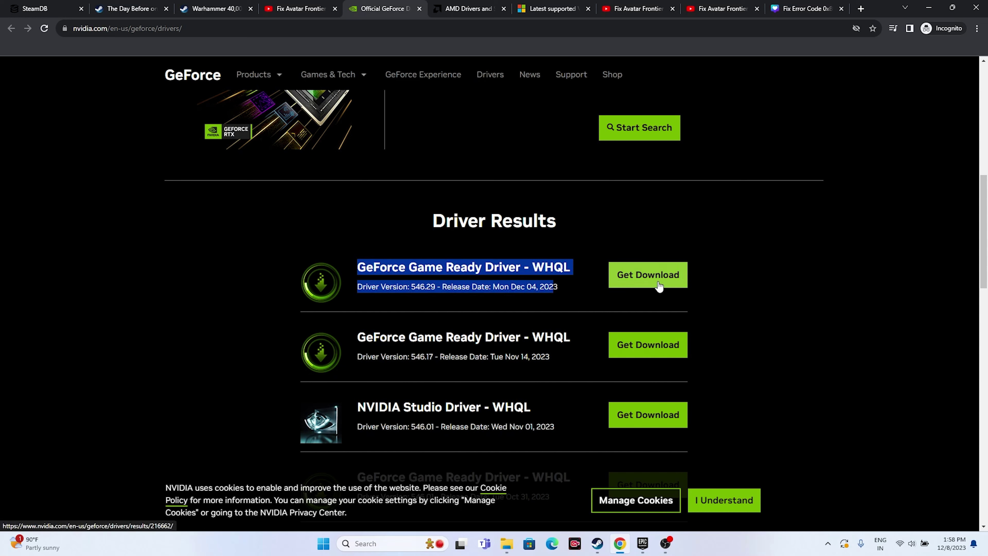
Step: On the AMD drivers and support page, select Graphics, AMD Radeon RX 7000M Series, AMD Radeon RX 7600M, and submit the selection
click(468, 9)
scroll(439, 187, down, 5)
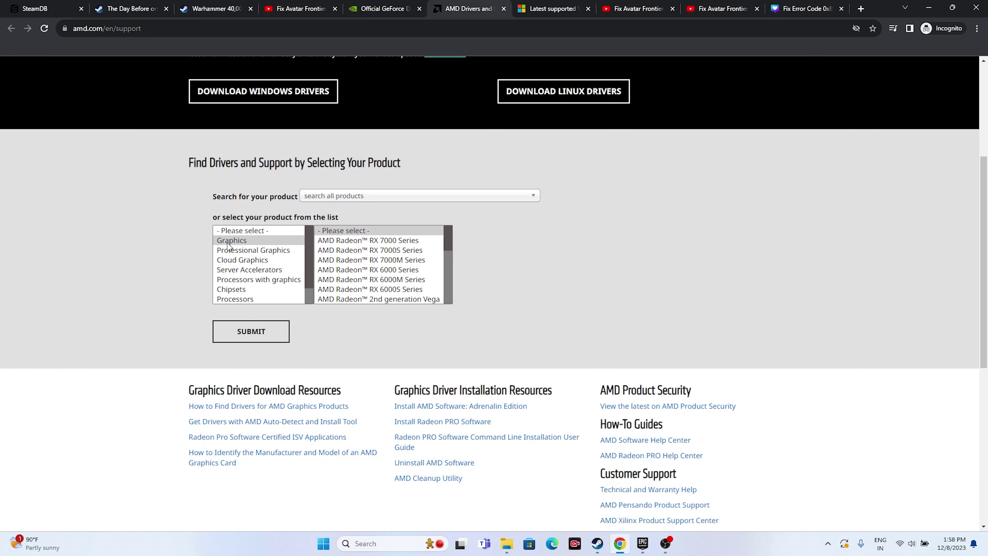
click(229, 241)
click(354, 259)
click(483, 241)
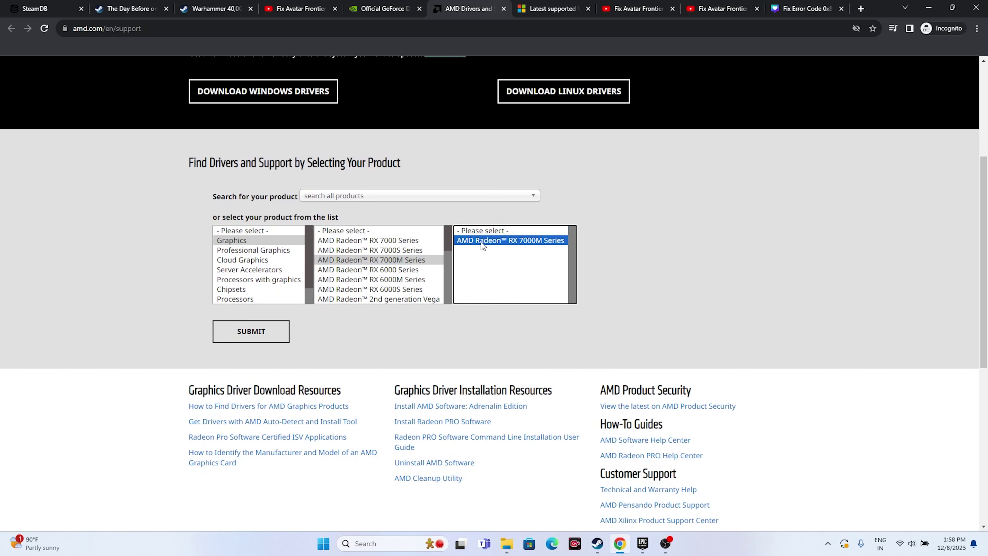
click(619, 260)
click(281, 330)
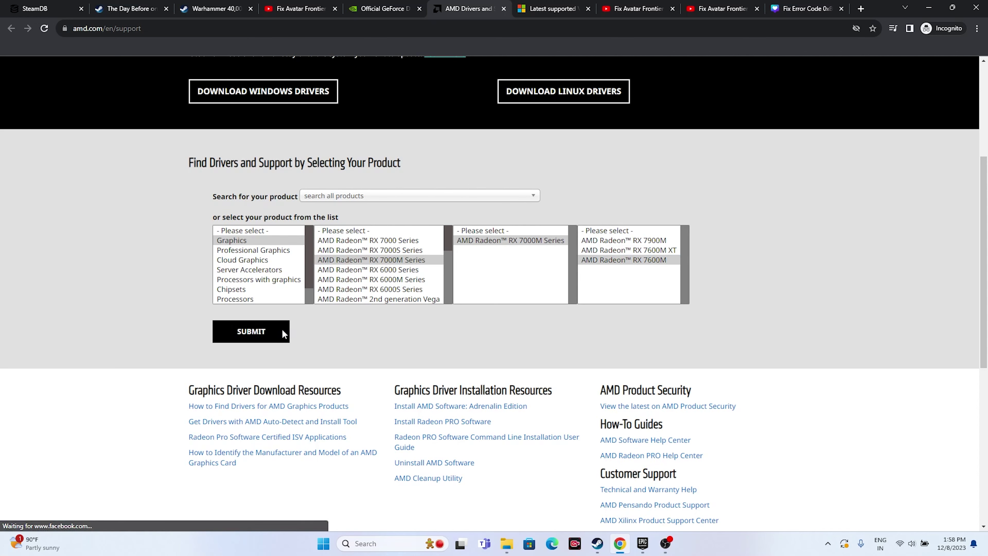
Step: Check the Radeon RX 7600M driver editions, and bring up the Visual Studio 2015, 2017, 2019, and 2022 table on Microsoft's Visual C++ Redistributable page
scroll(296, 338, down, 4)
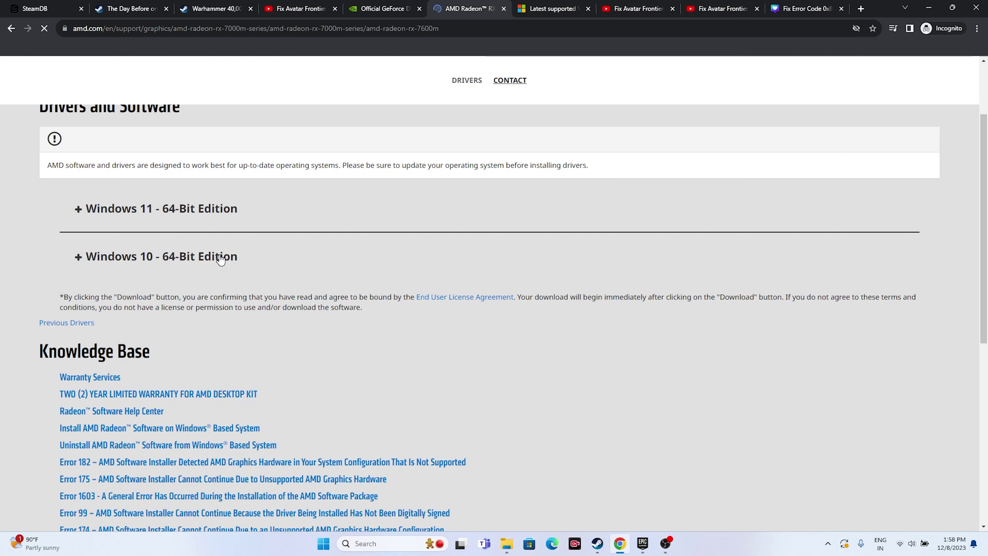
click(534, 7)
drag(490, 272, 280, 228)
click(493, 253)
scroll(467, 252, down, 10)
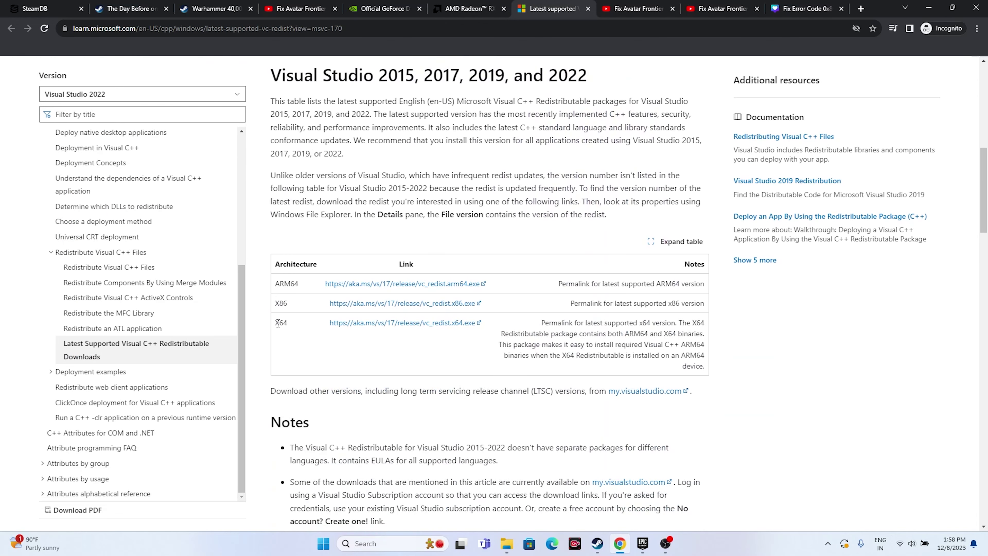
Step: Highlight the X64 and X86 architecture entries in the table to point out their Visual C++ Redistributable downloads
drag(277, 324, 293, 327)
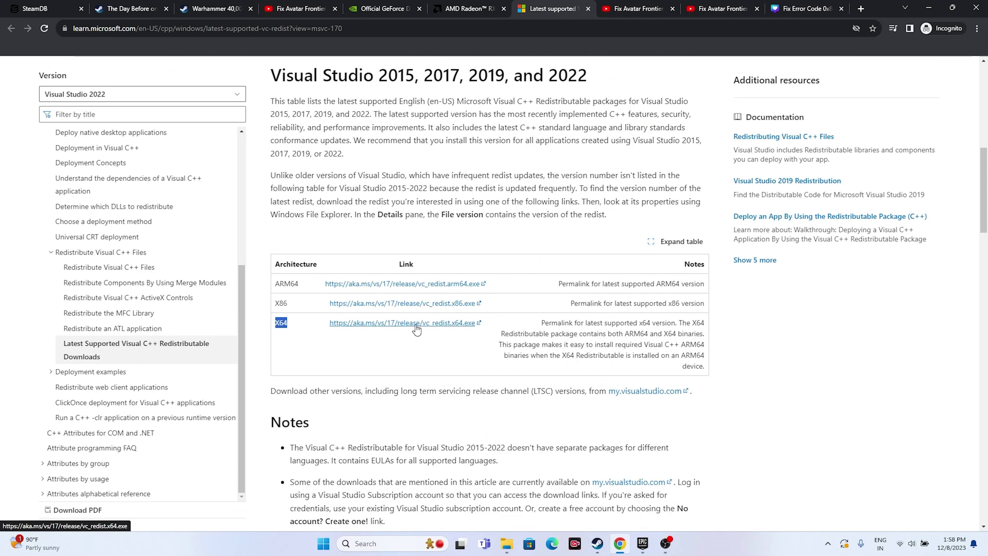
click(281, 304)
double_click(281, 304)
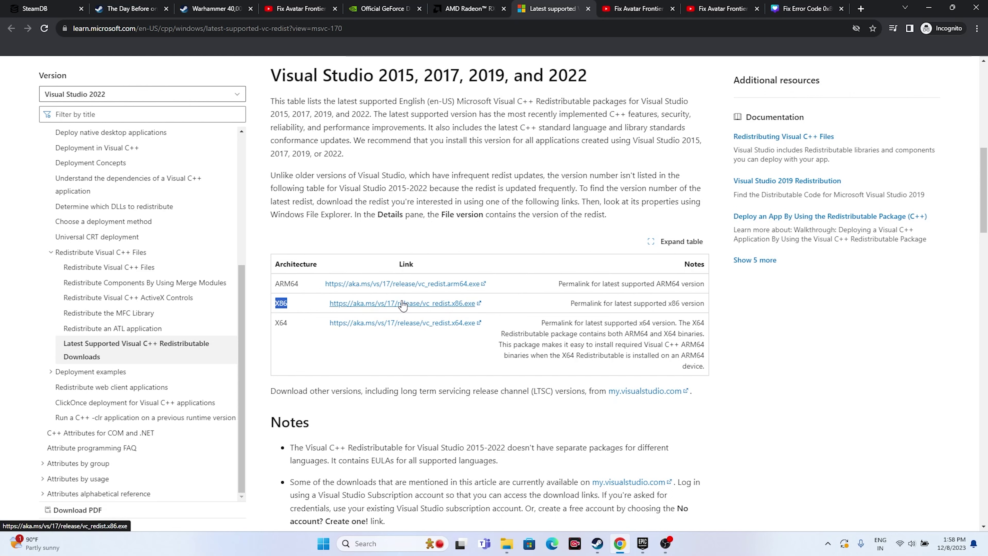
Step: Minimize Chrome, switch to the Epic Games library, and view the options for Avatar: Frontiers of Pandora, including Uninstall, without choosing any
click(930, 9)
click(643, 543)
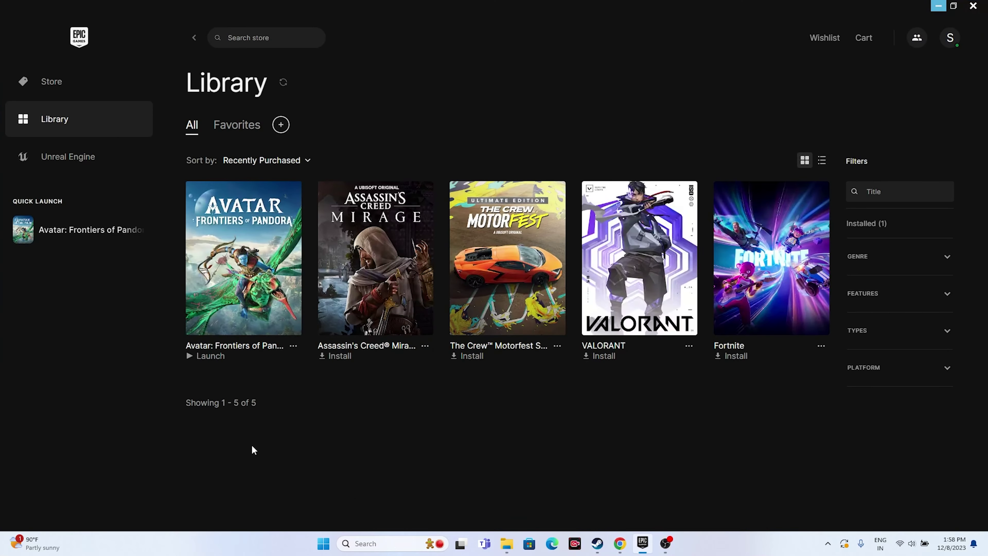
click(297, 346)
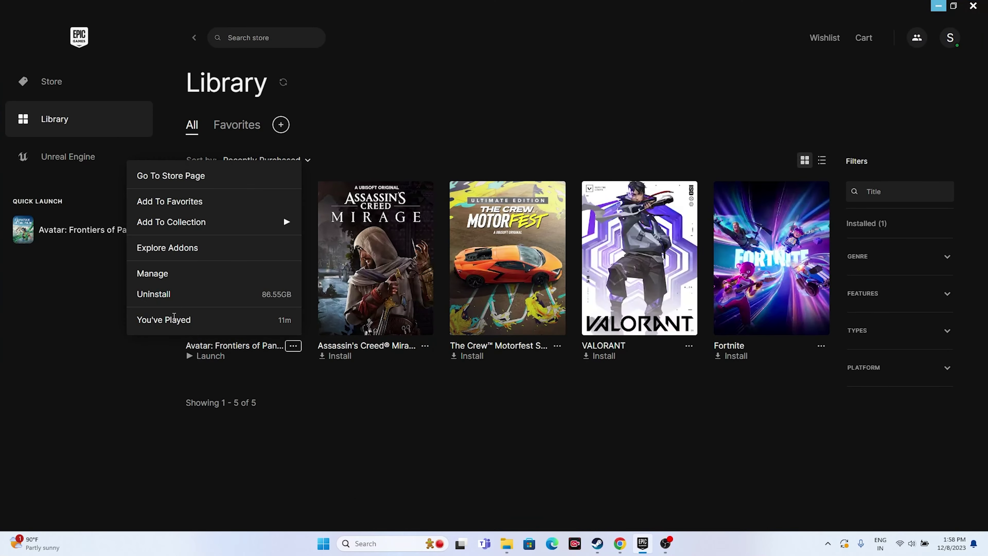
click(448, 445)
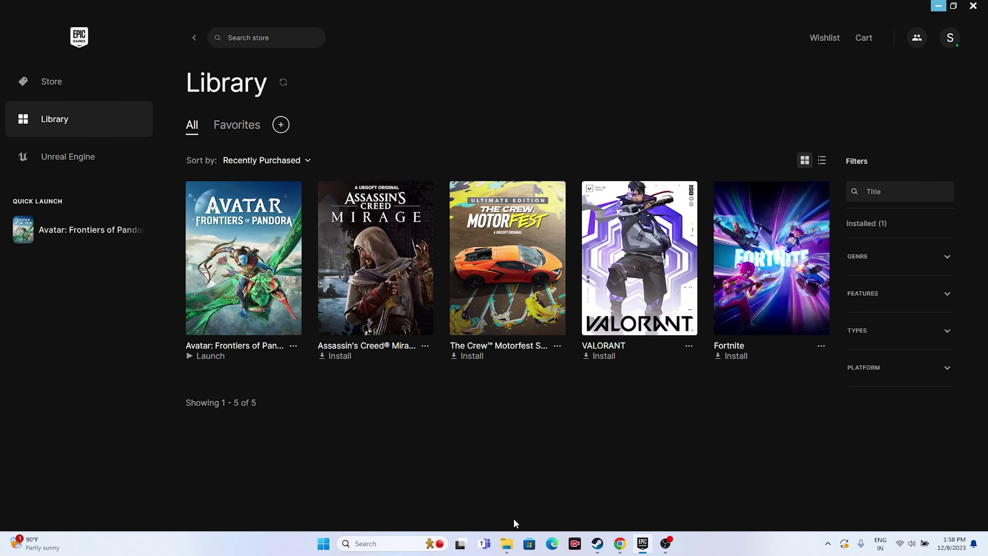
Step: Switch to File Explorer, check the free space on Local Disk (C:) under This PC, and close the window
click(507, 544)
click(55, 358)
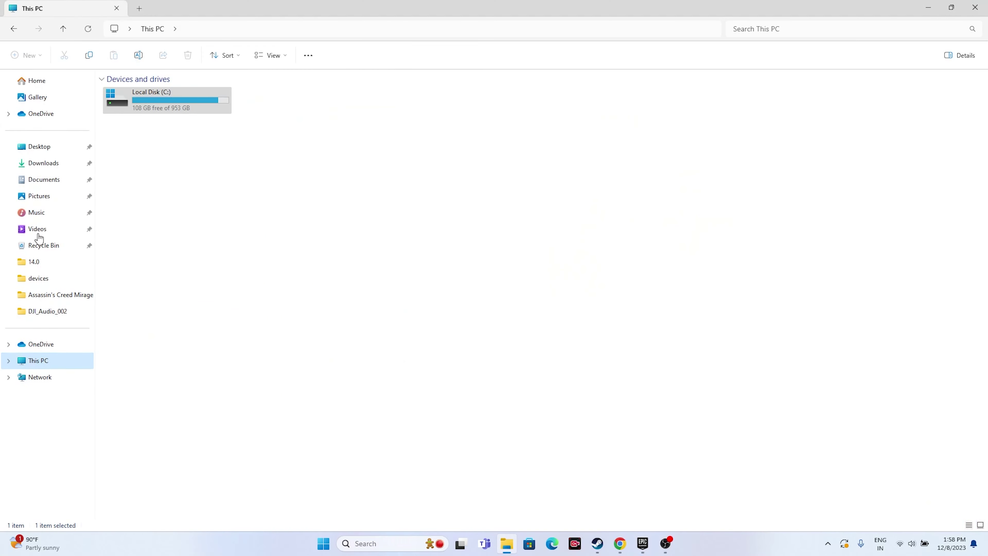
click(148, 102)
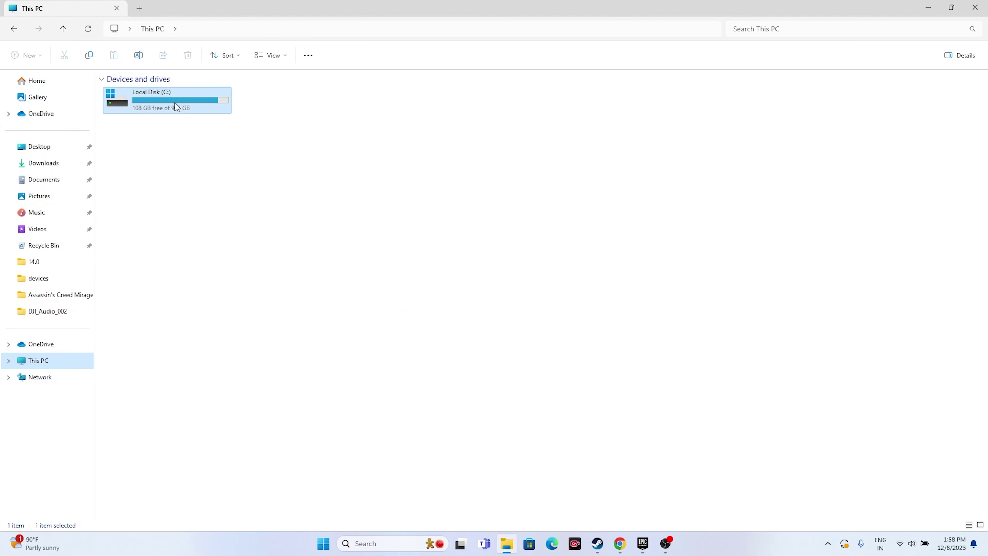
mouse_move(169, 100)
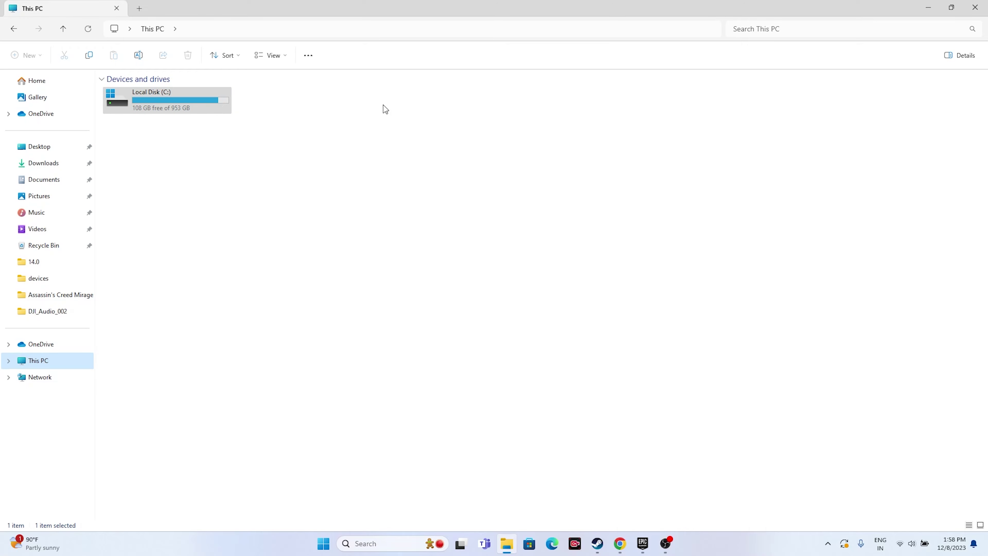
click(974, 7)
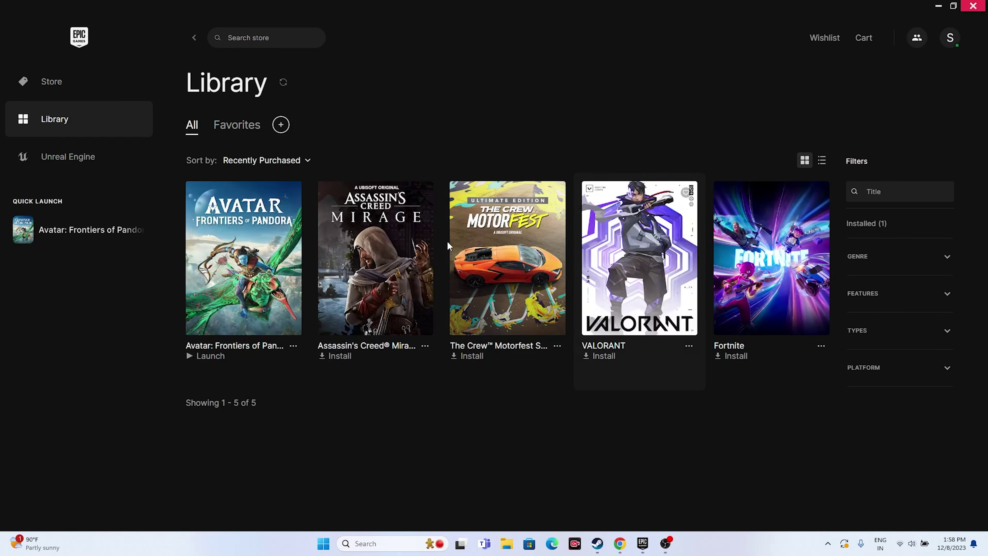